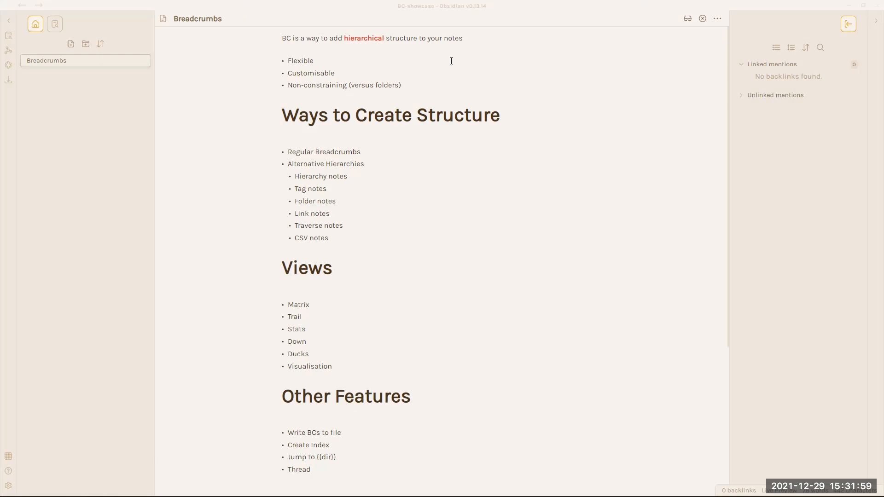
double_click(295, 61)
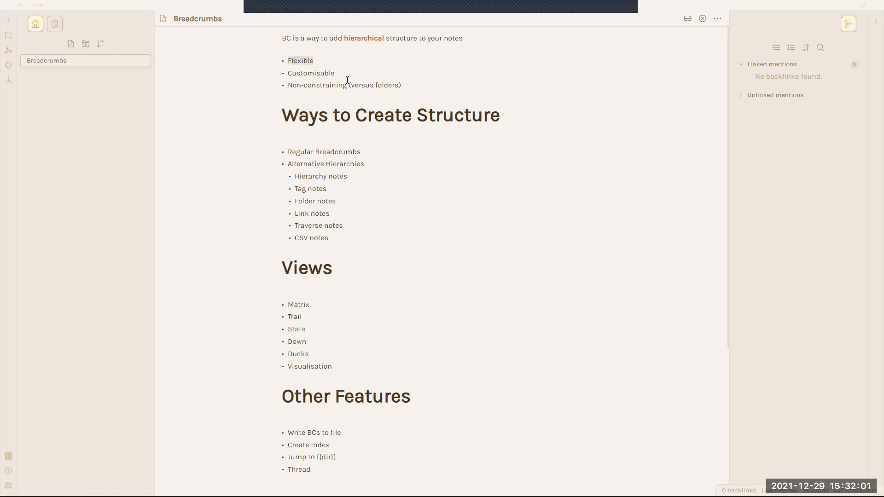
double_click(324, 74)
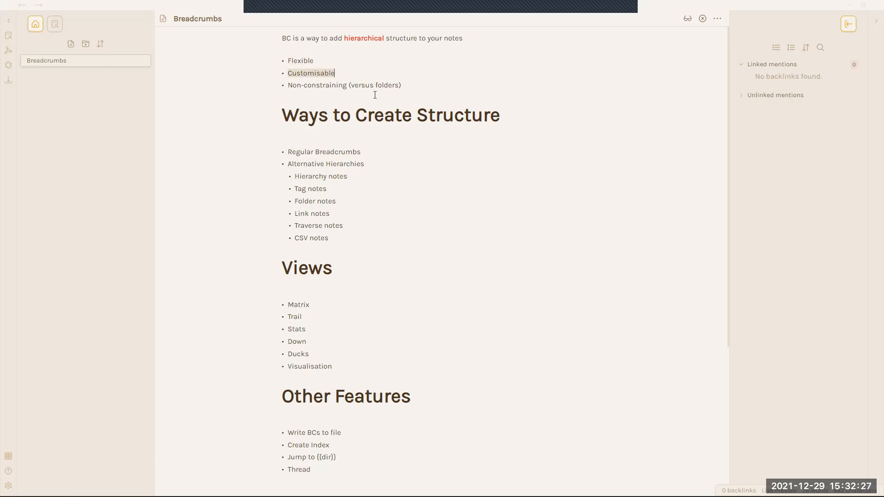
click(403, 83)
click(511, 120)
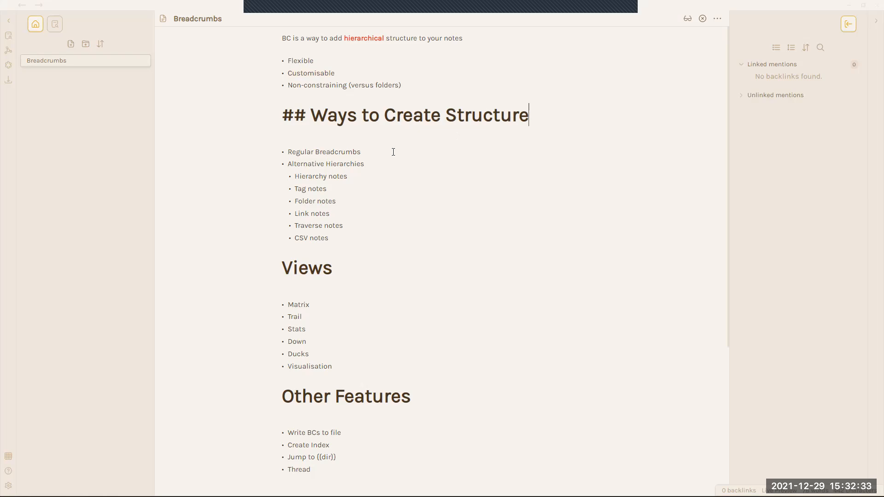
double_click(302, 151)
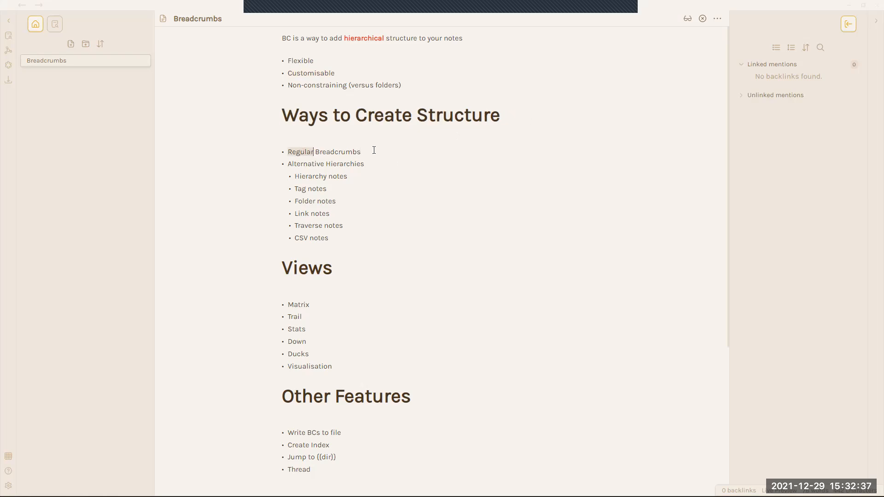
click(420, 152)
Find the Breadcrumbs community plugin by searching for "bread", then install and enable it.
key(ctrl+comma)
click(233, 254)
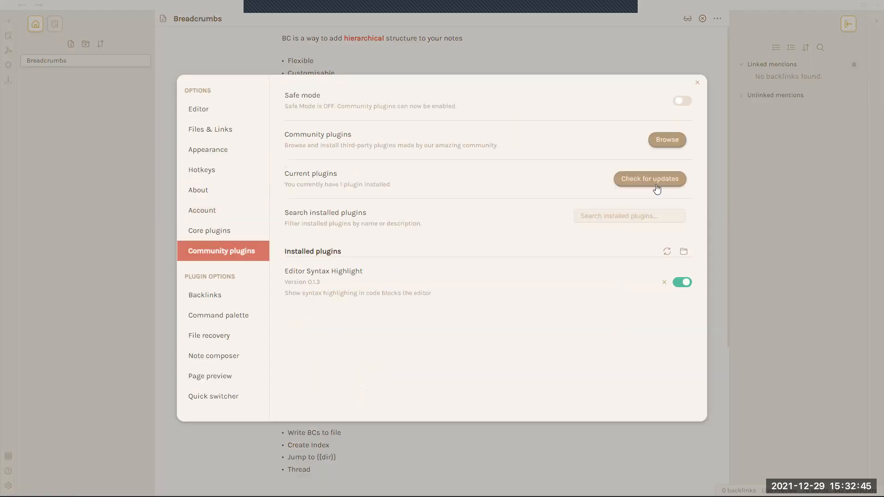
click(668, 143)
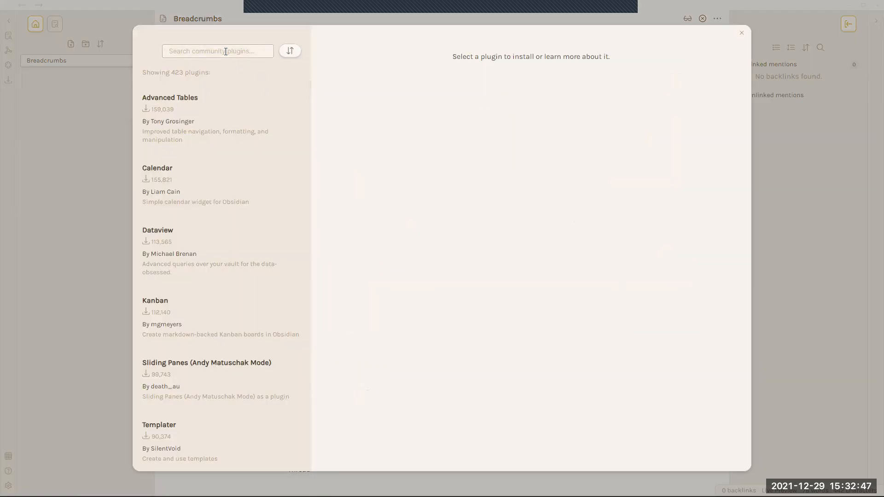
text(bread)
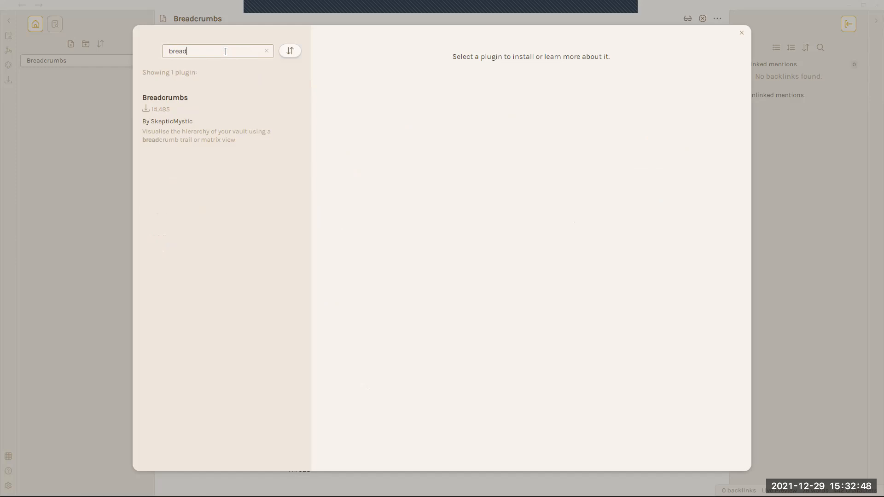
click(186, 114)
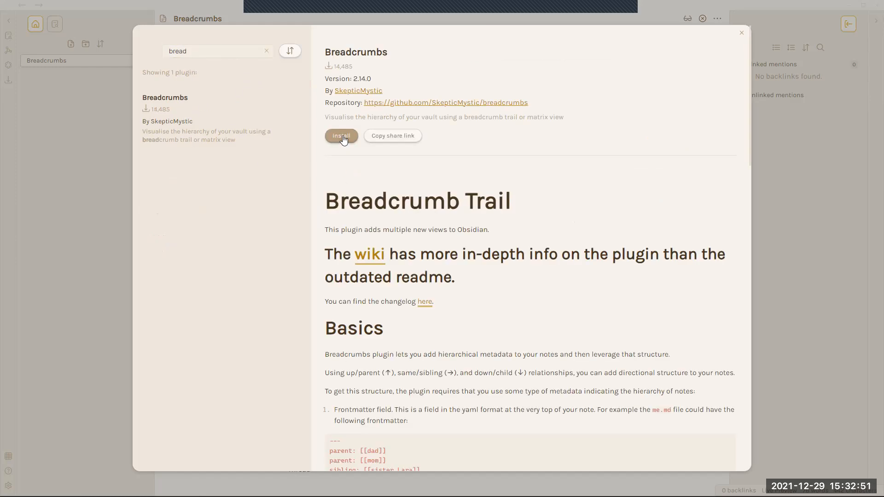
click(343, 137)
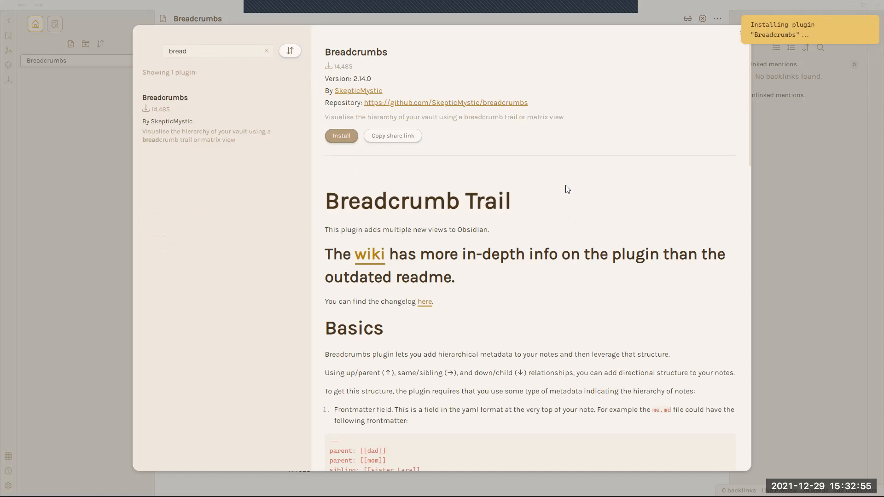
click(341, 136)
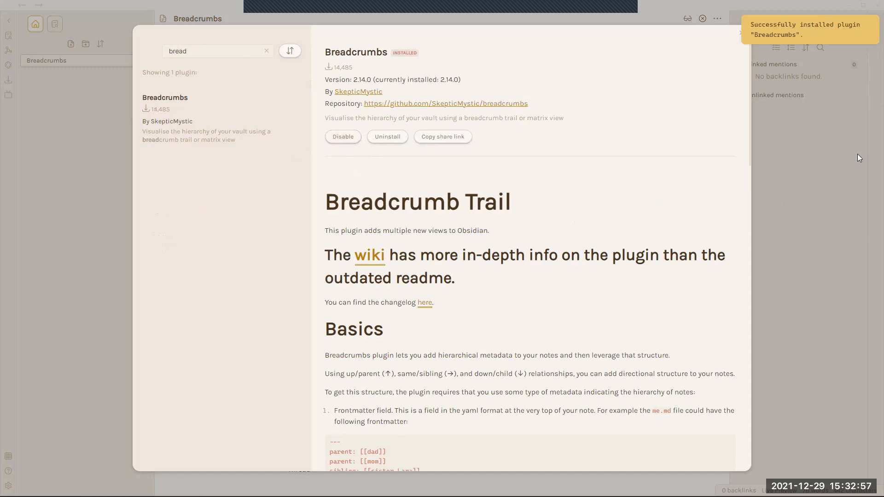
key(Escape)
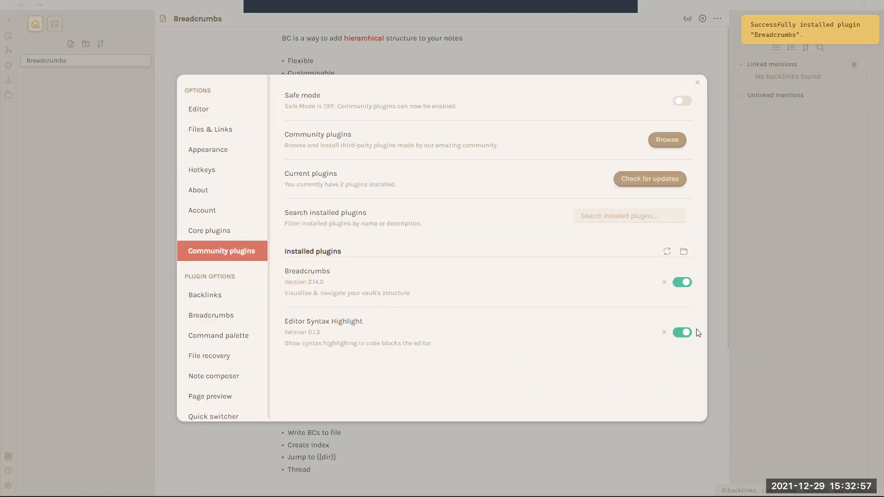
Examine the up, same, down, next and prev field names of the default hierarchy in the Breadcrumbs plugin settings.
click(258, 321)
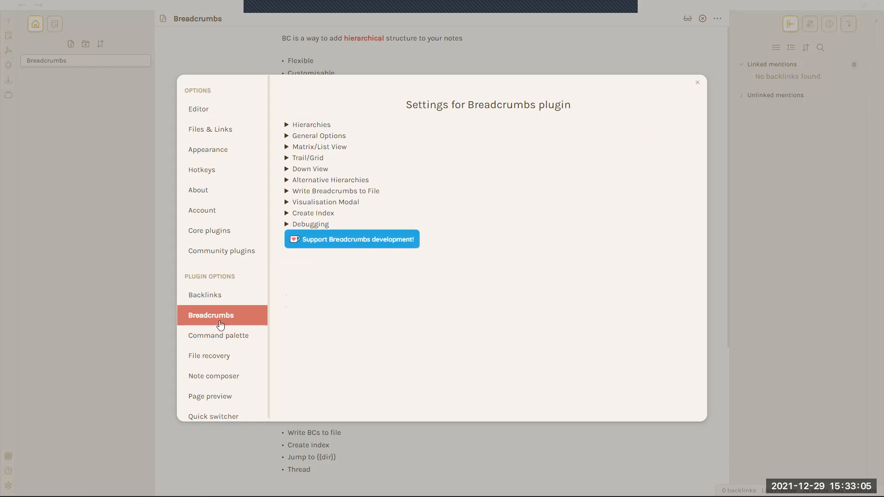
click(312, 125)
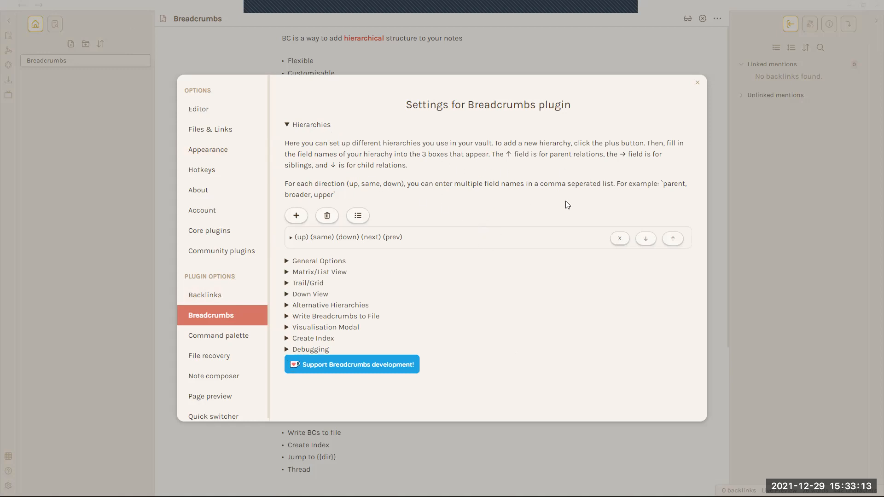
click(427, 237)
scroll(364, 203, down, 1)
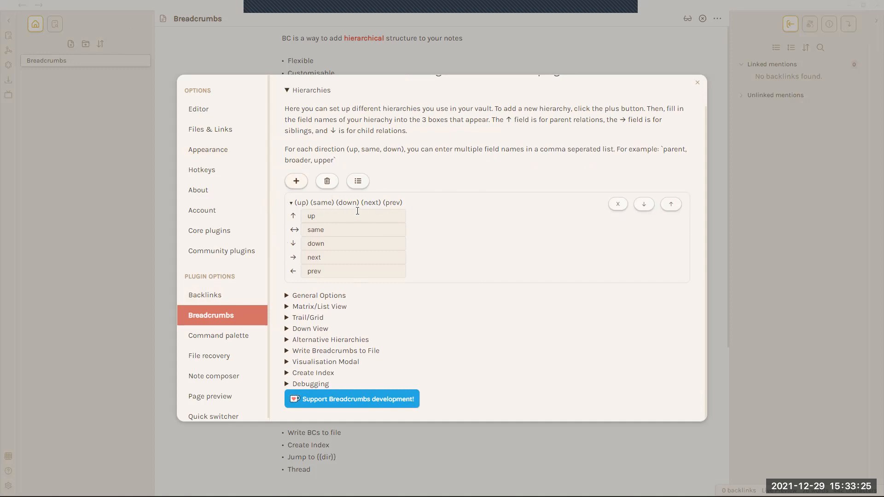
click(326, 211)
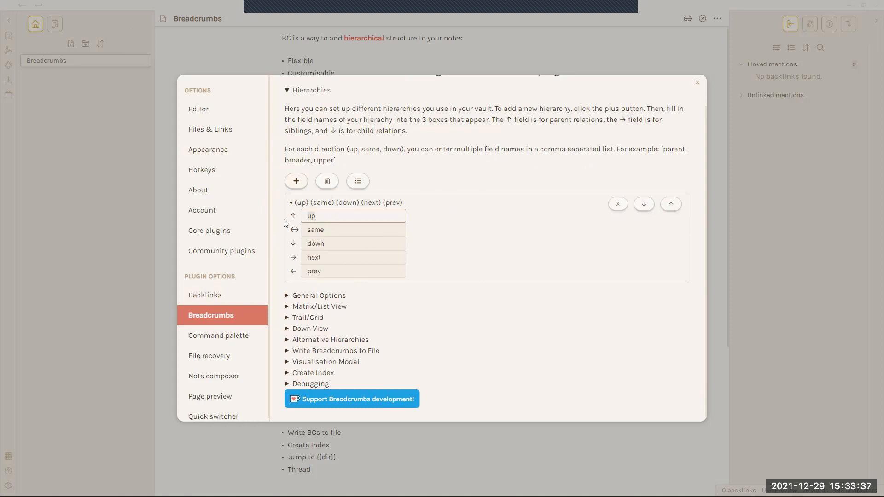
click(331, 230)
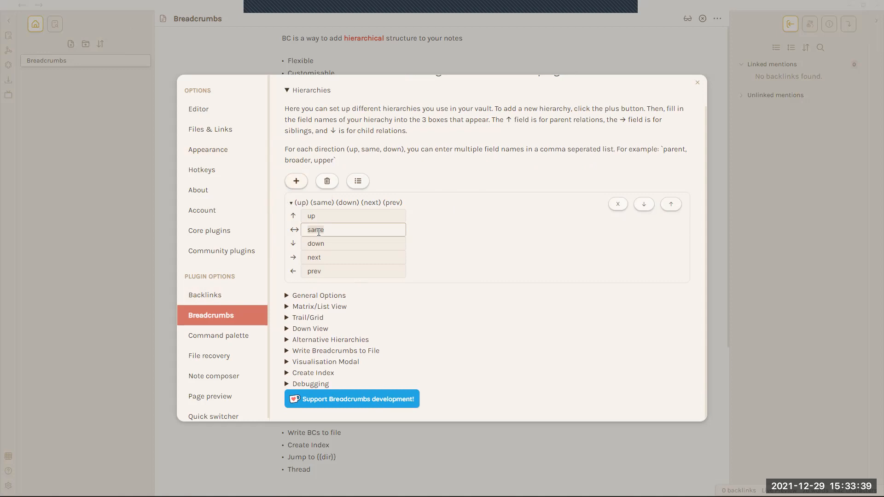
key(Tab)
click(308, 257)
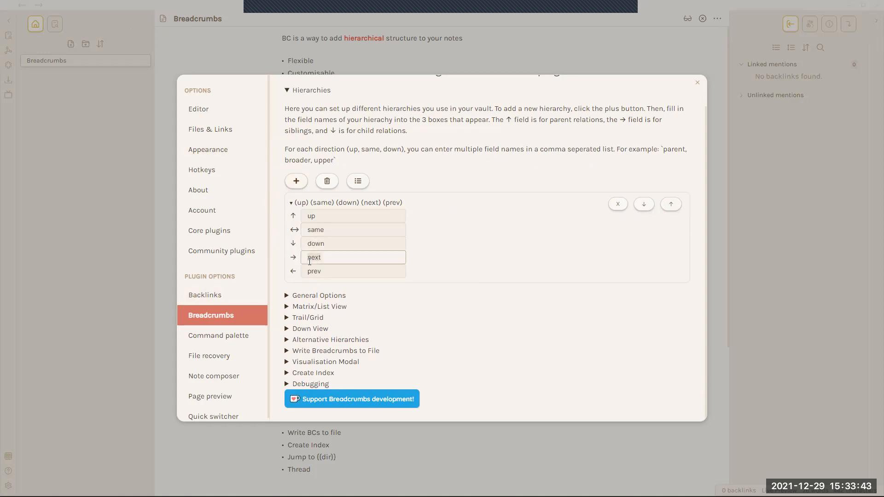
click(318, 271)
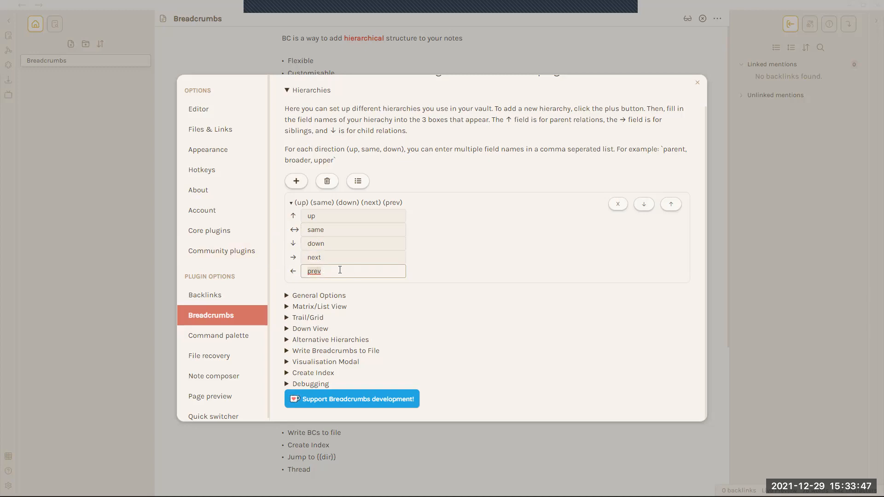
click(519, 247)
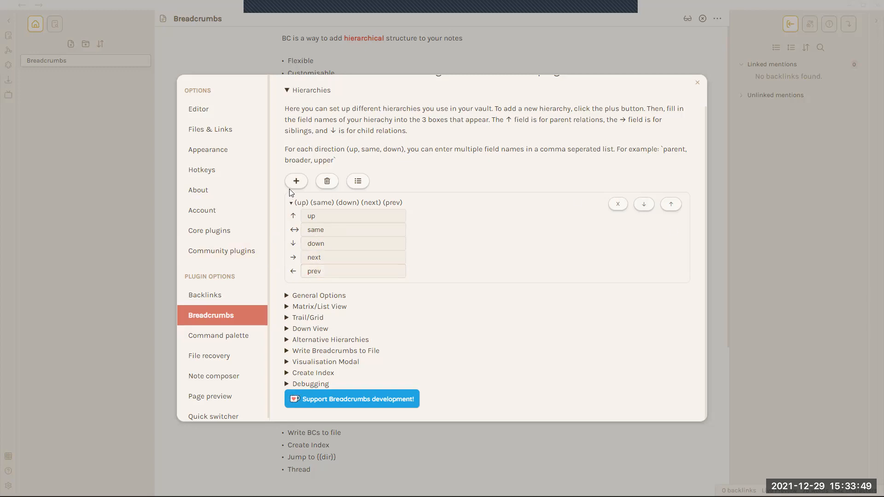
Add "parent" as a second, comma-separated field name for the default hierarchy's up direction.
click(334, 220)
text(, parent)
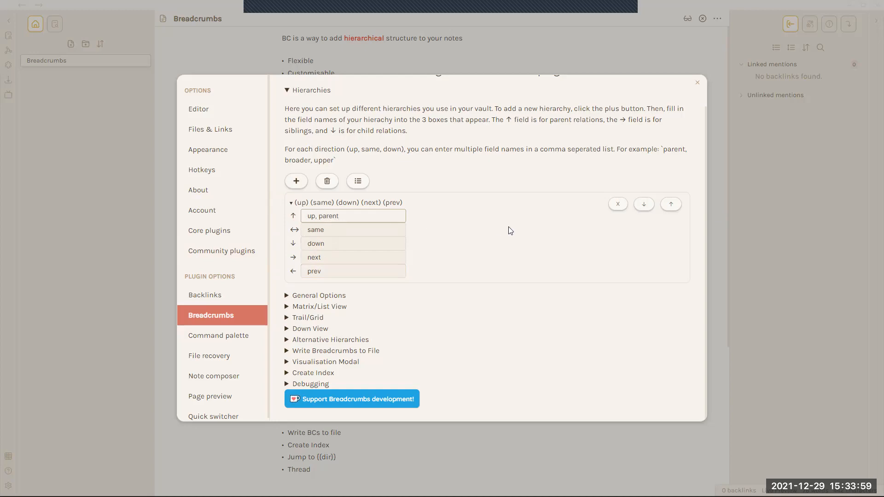
Add a second hierarchy with dad as the up field, brother as the same field and mom as the down field.
click(296, 181)
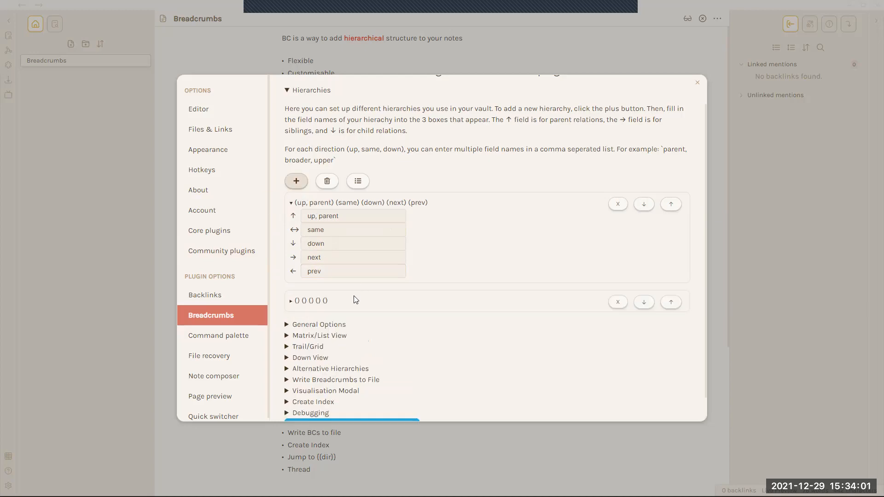
click(387, 303)
scroll(387, 304, down, 1)
click(401, 270)
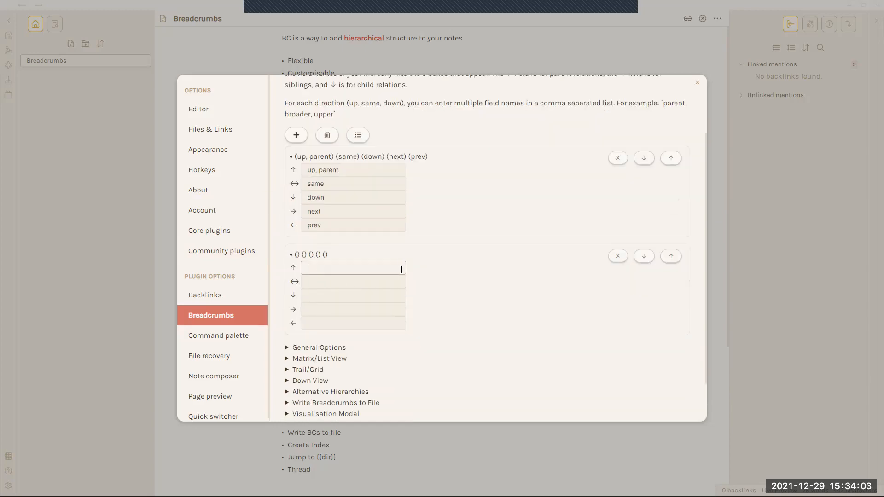
text(dad)
key(Tab)
text(brother)
key(Tab)
text(mom)
key(Tab)
click(479, 268)
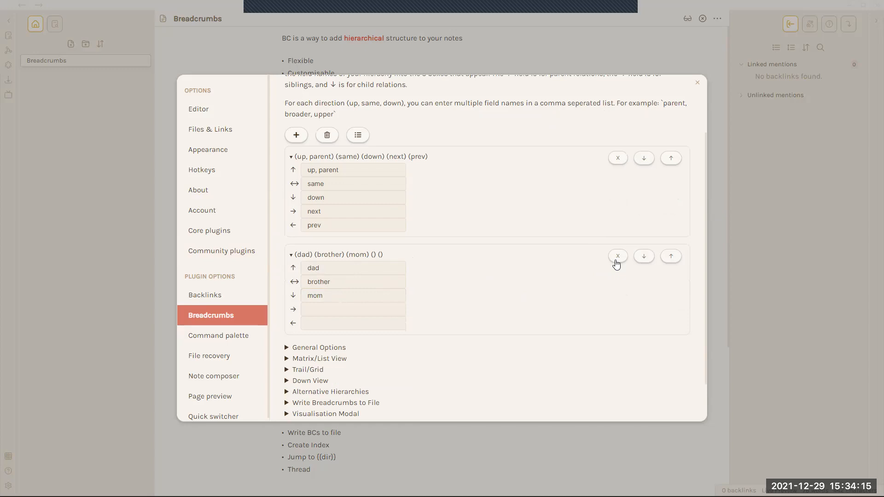
Delete the dad/brother/mom hierarchy and remove "parent" from the default hierarchy's up field, leaving the settings.
click(617, 265)
click(386, 216)
key(ctrl+BackSpace)
click(550, 241)
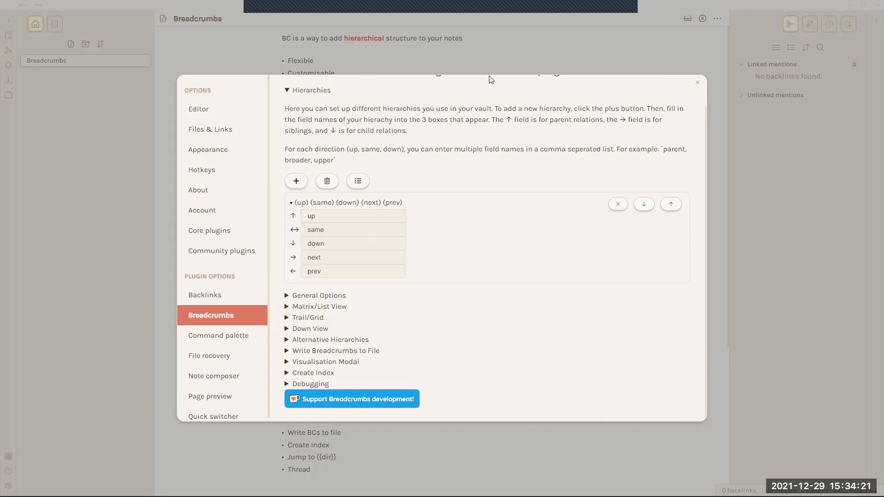
key(Escape)
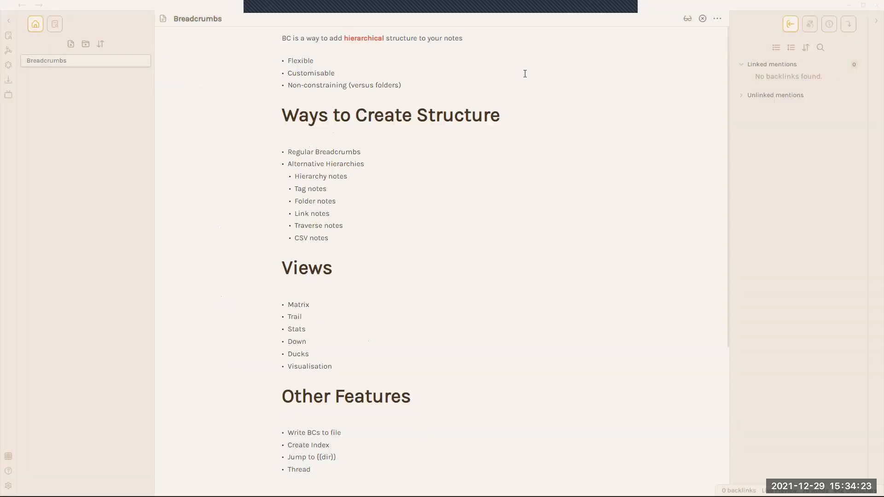
Create a new note in the vault and title it "Me".
click(71, 43)
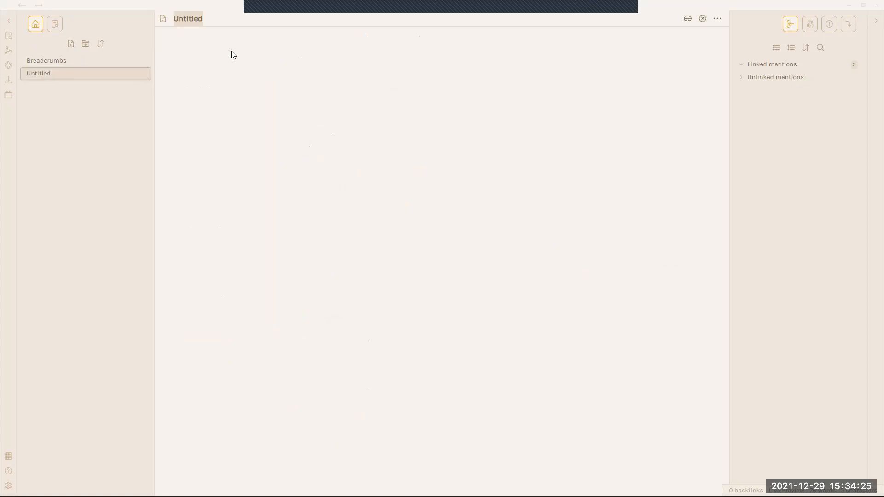
click(330, 96)
key(ctrl+a)
text(Mer)
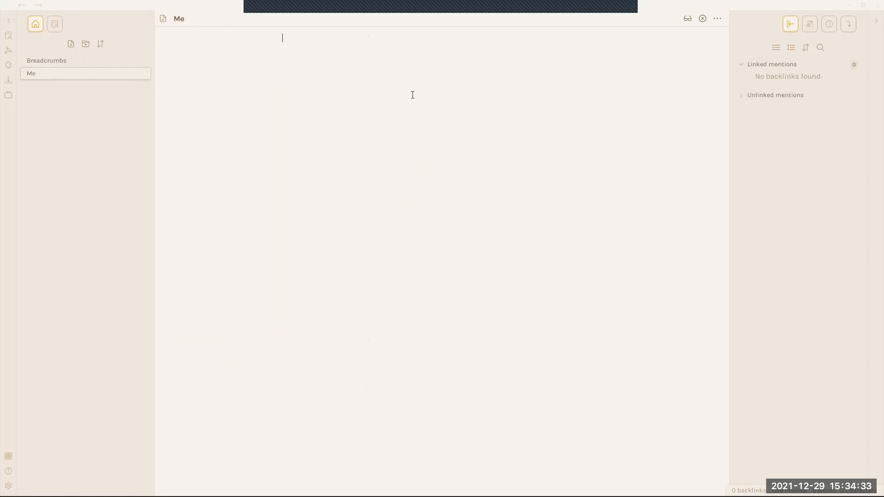
Write a YAML frontmatter block in the Me note containing the field up: ['Dad'].
key(Return)
text(up: ['Dad)
key(End)
key(Return)
text(---)
key(ctrl+a)
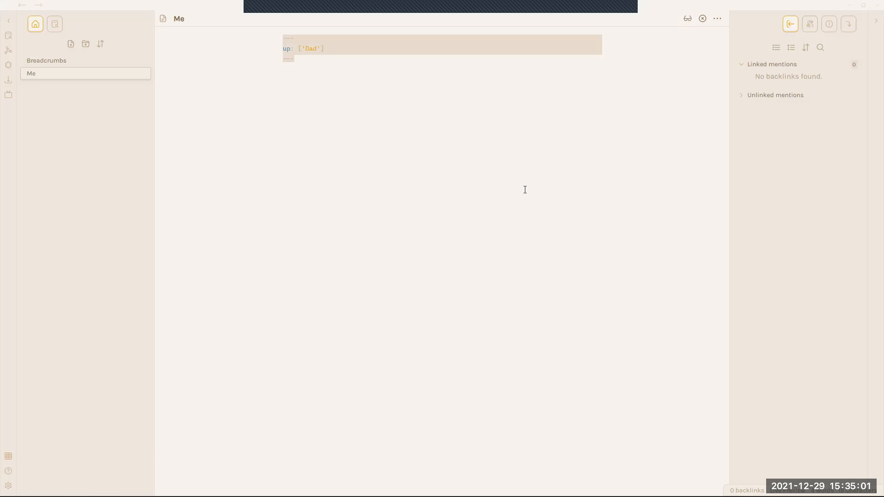
Open the Breadcrumbs Matrix View and widen the sidebar that holds it.
key(ctrl+p)
text(matr)
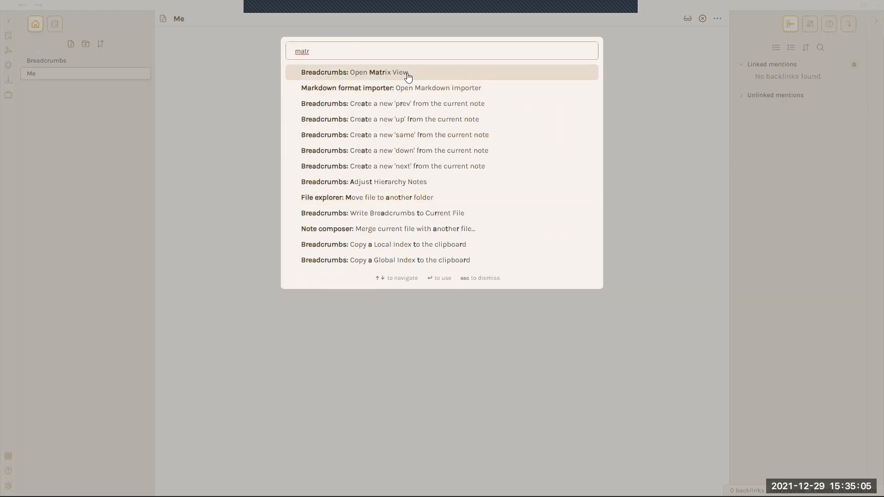
key(Return)
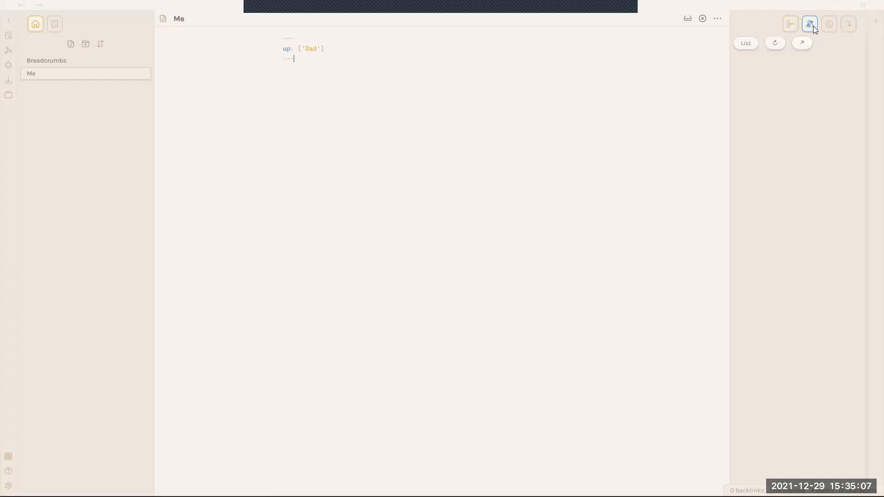
drag(728, 73, 645, 72)
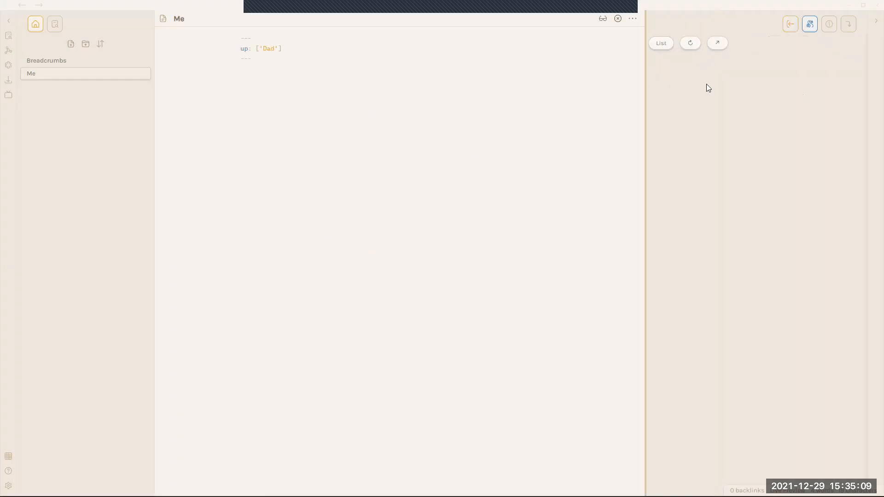
Refresh the Breadcrumbs index from the Matrix View and narrow its sidebar slightly.
drag(291, 59, 295, 39)
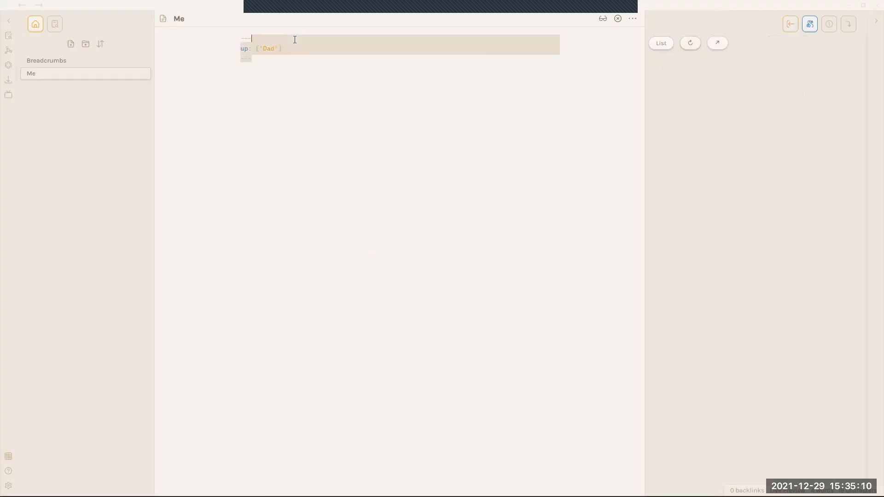
click(310, 63)
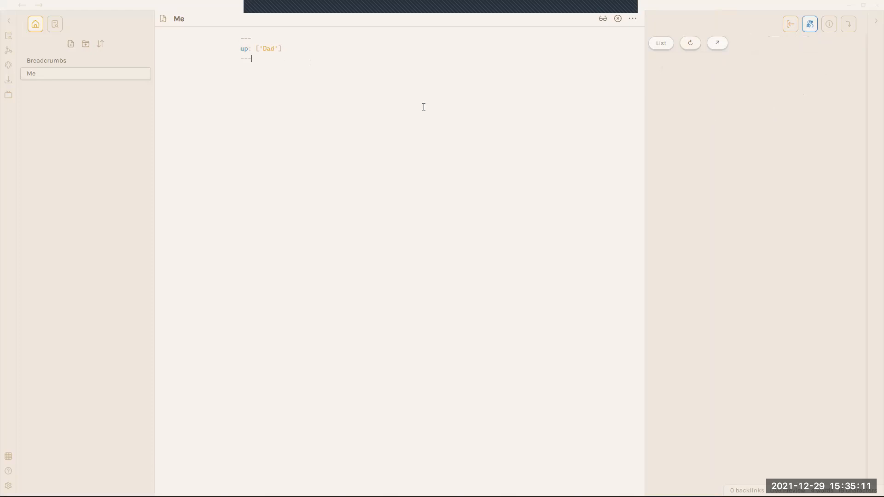
click(689, 44)
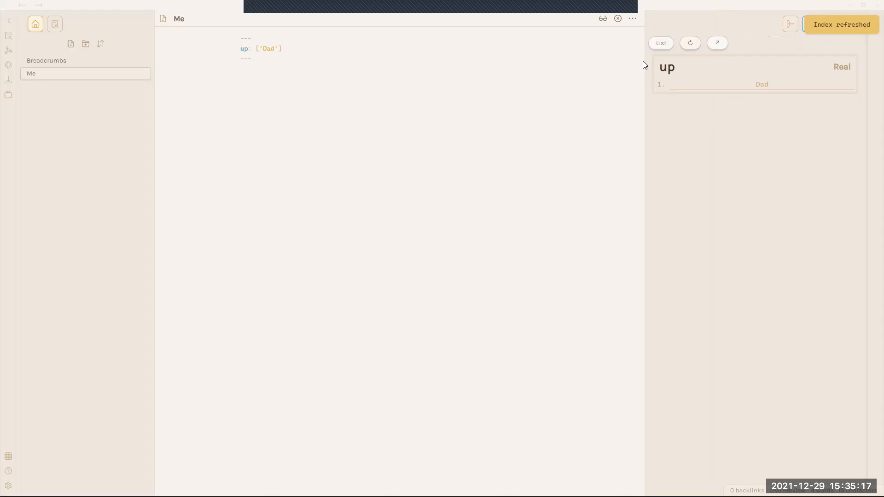
drag(644, 43, 695, 40)
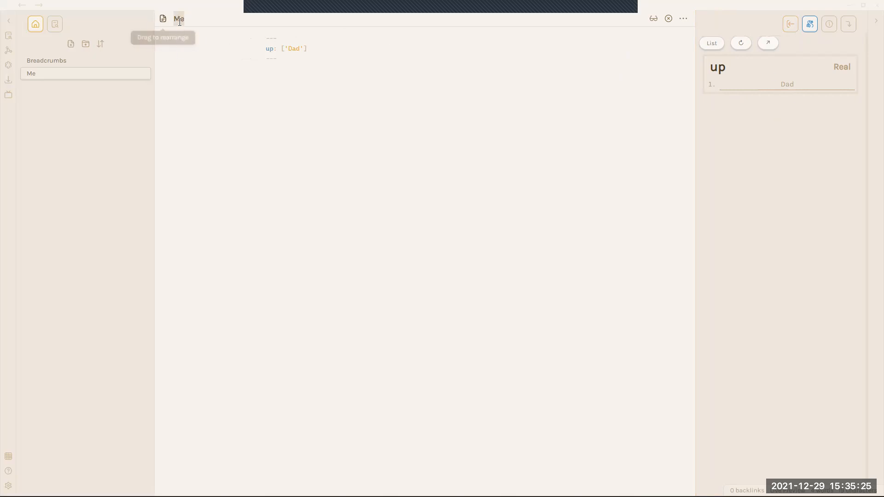
Create the Dad note from the up link in the Matrix View and navigate between the Me and Dad notes.
click(781, 86)
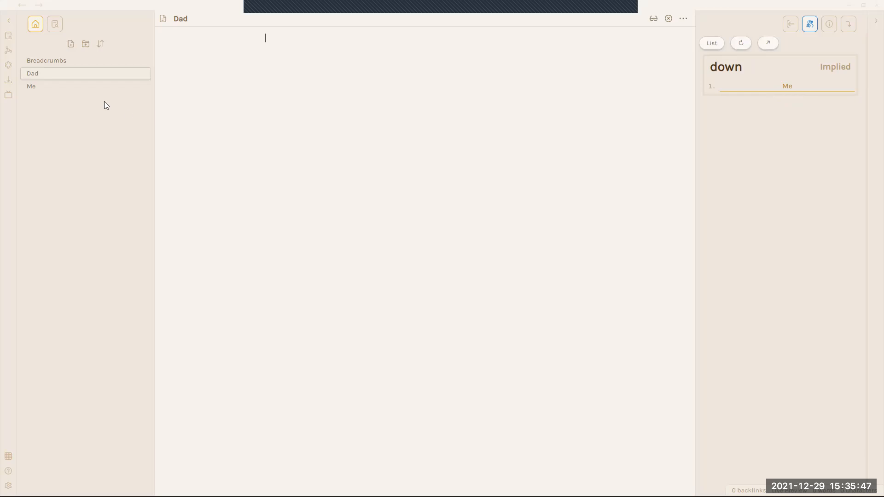
click(69, 88)
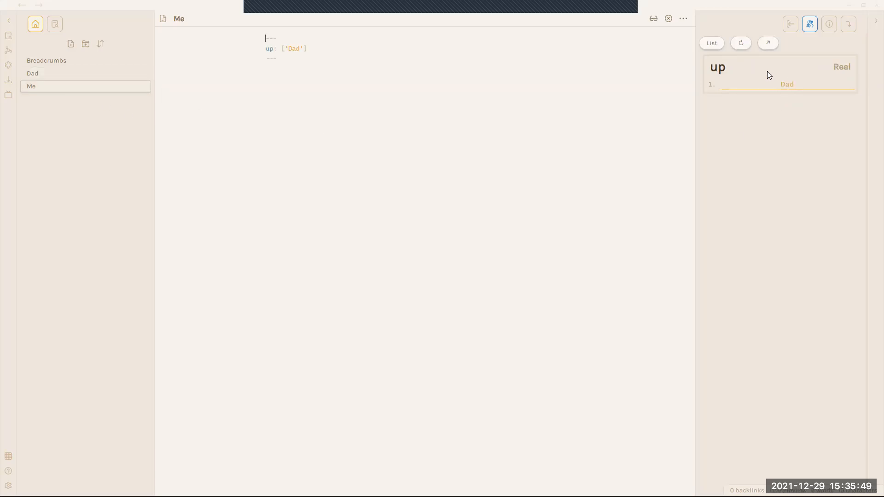
click(787, 86)
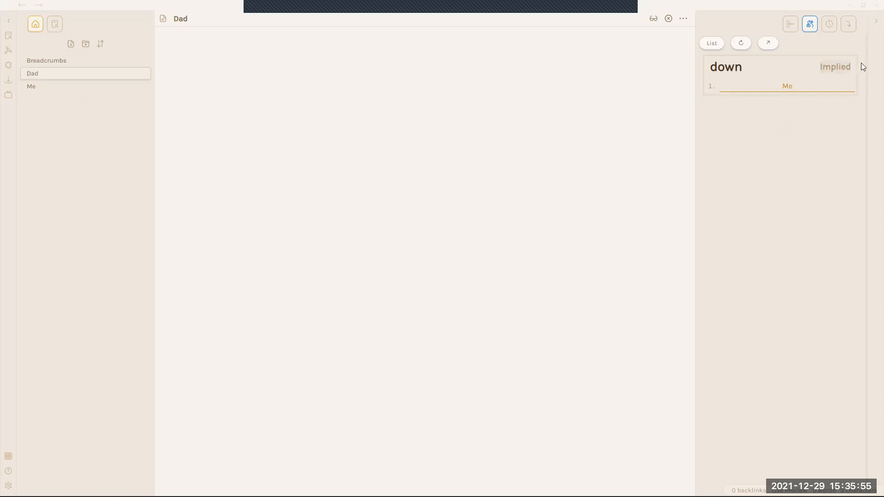
click(799, 92)
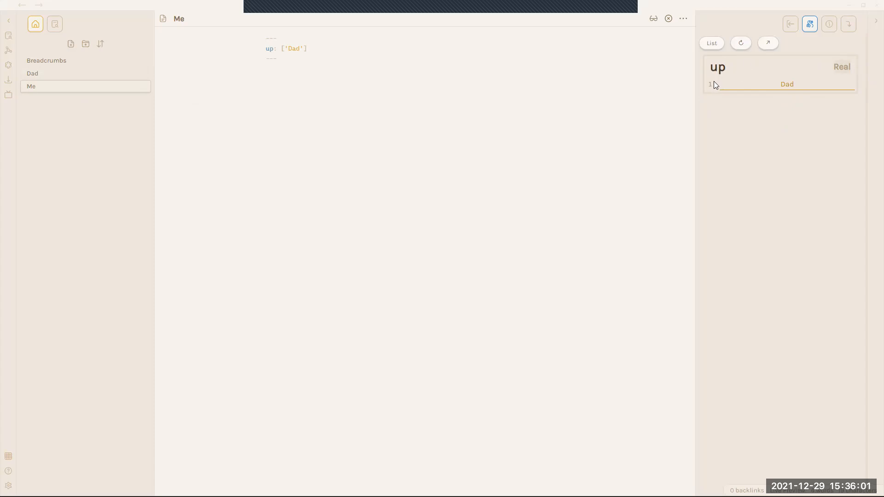
click(805, 90)
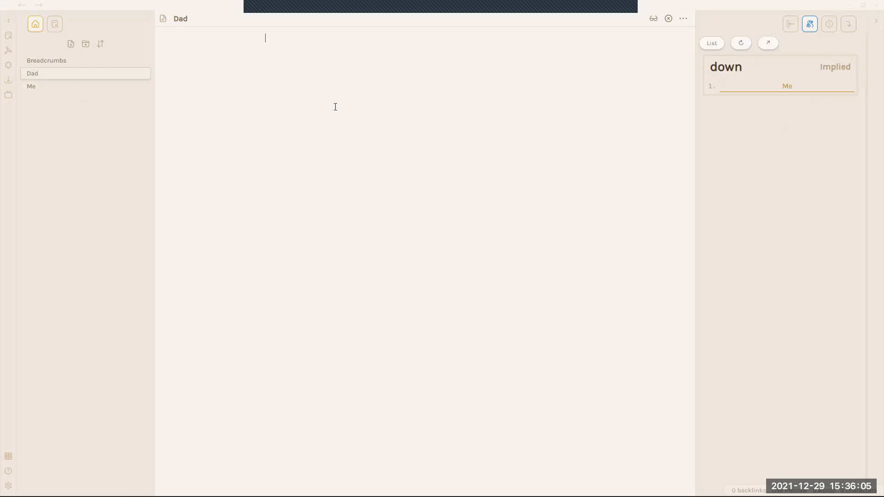
Write a YAML frontmatter block in the Dad note containing the field up: ['Grandpa (Dads side)'].
text(---)
key(Return)
text(up: ['Grandpa ('Dad's side)
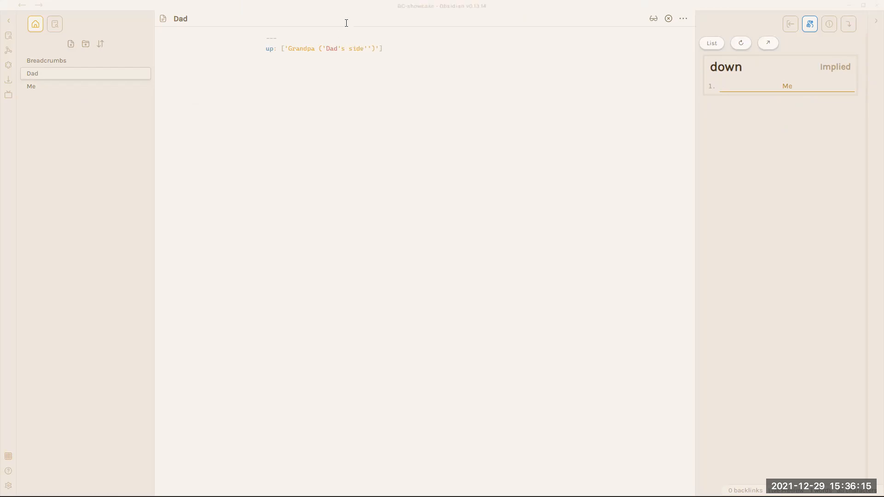
click(339, 47)
key(BackSpace)
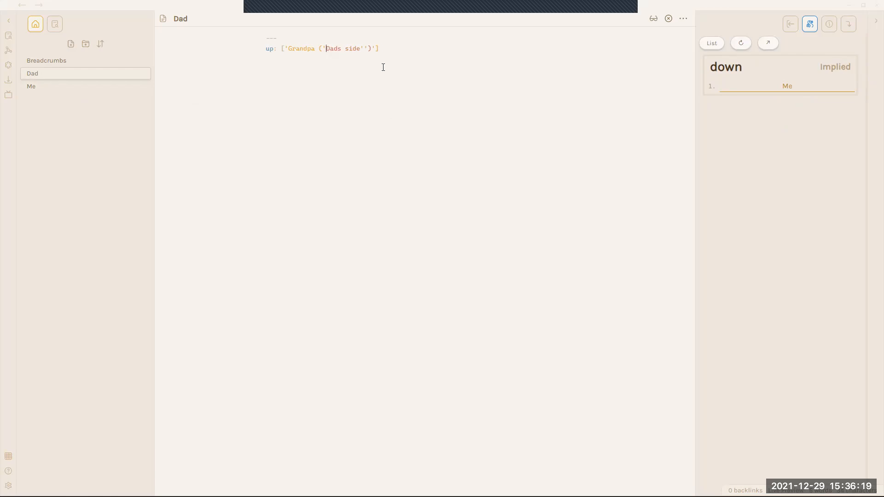
key(BackSpace)
click(368, 47)
key(BackSpace)
key(BackSpace)
key(BackSpace)
text())
key(Return)
text(---)
click(180, 18)
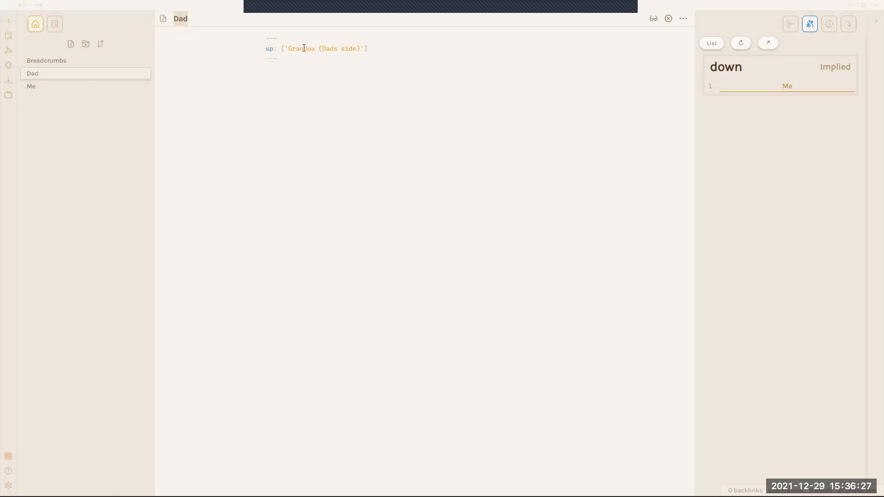
double_click(303, 48)
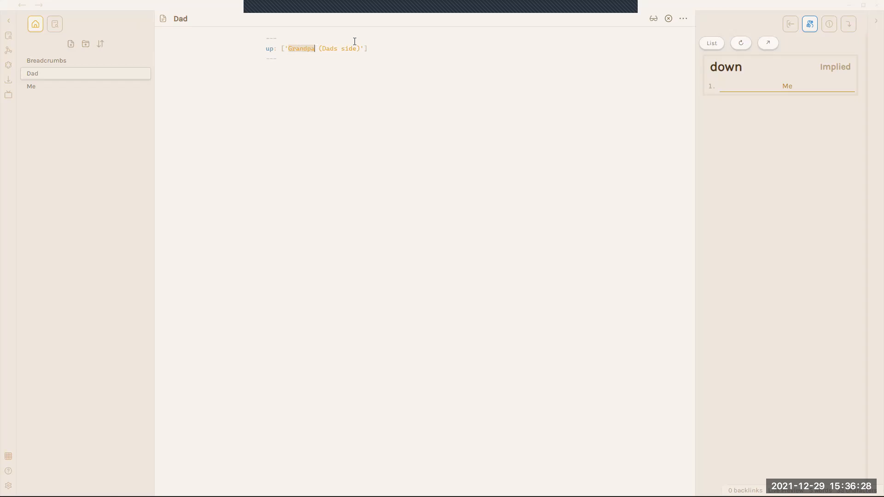
Refresh the Breadcrumbs index and create the Grandpa (Dads side) note from Dad's up link in the Matrix View.
click(738, 43)
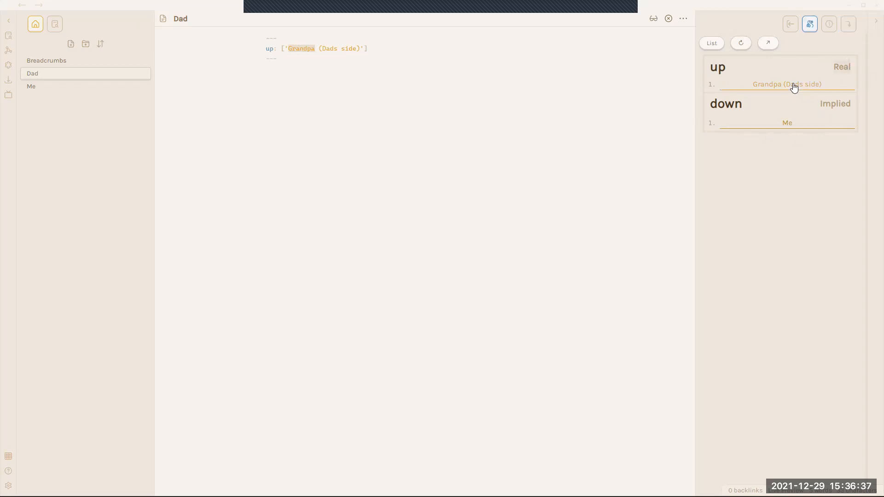
click(763, 86)
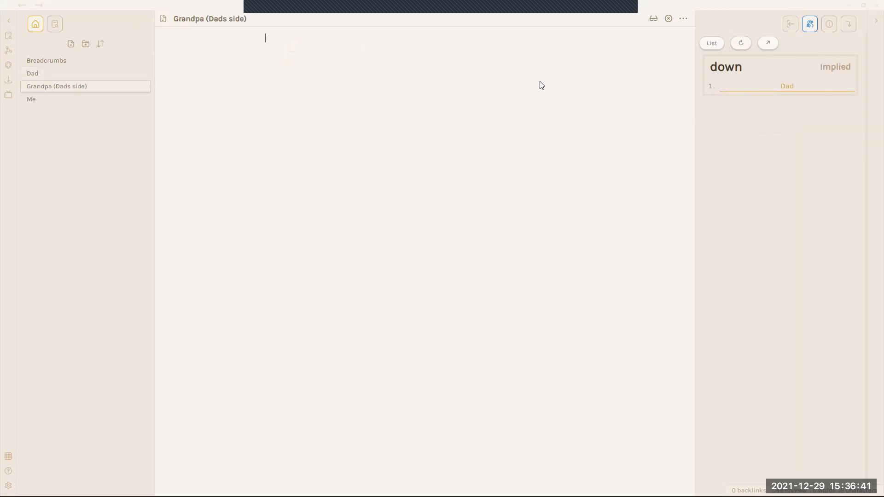
drag(174, 18, 244, 21)
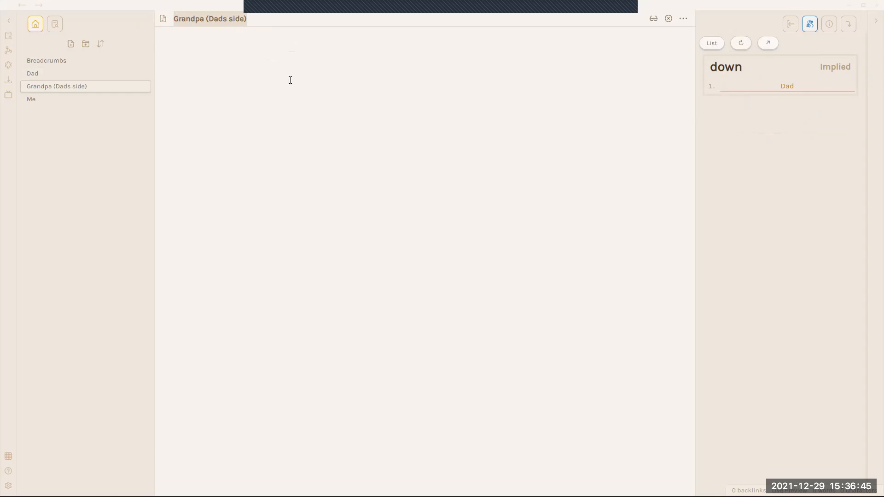
double_click(725, 68)
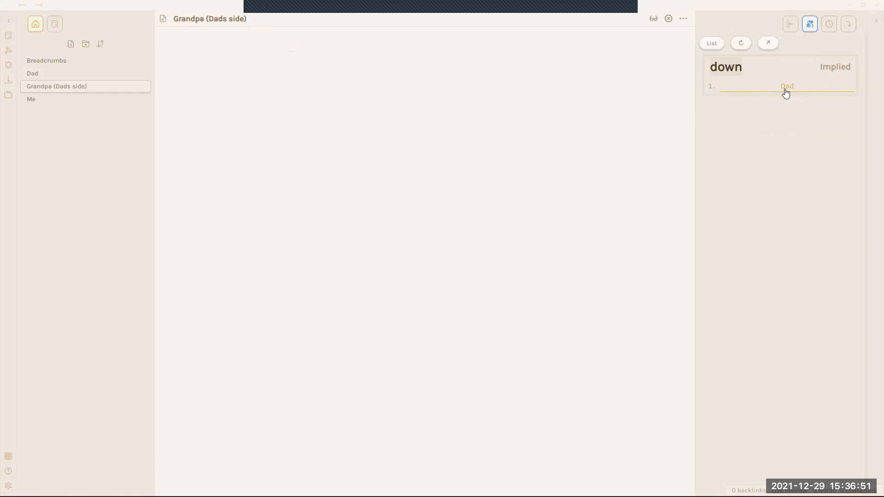
click(430, 103)
Install and enable the Dataview community plugin, and return to the Grandpa (Dads side) note.
key(ctrl+comma)
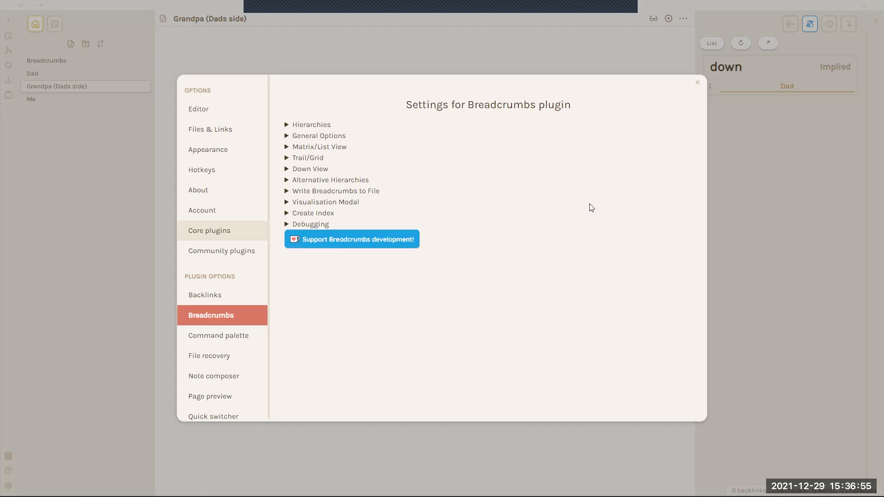
click(222, 250)
click(669, 139)
click(233, 46)
text(dataview)
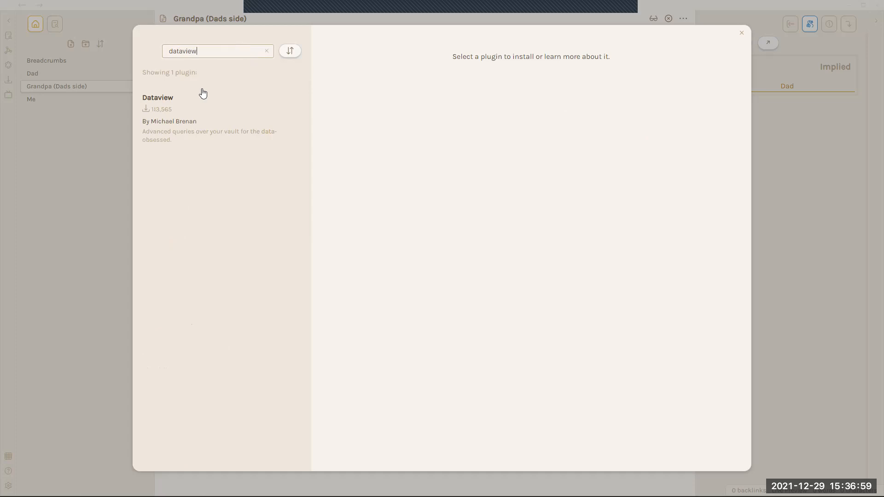
click(192, 121)
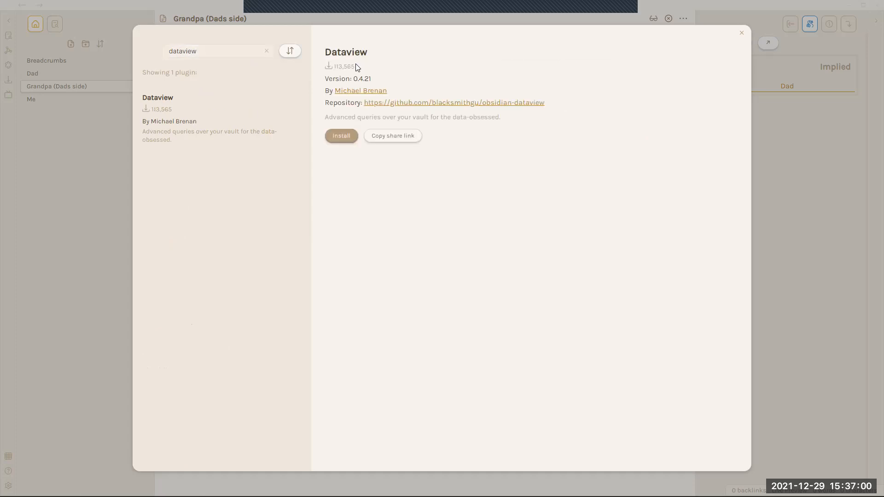
click(341, 137)
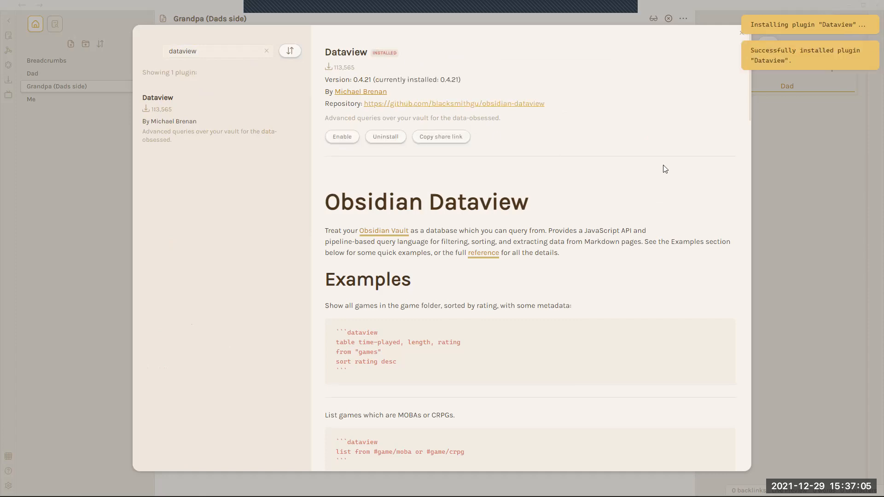
click(341, 137)
key(Escape)
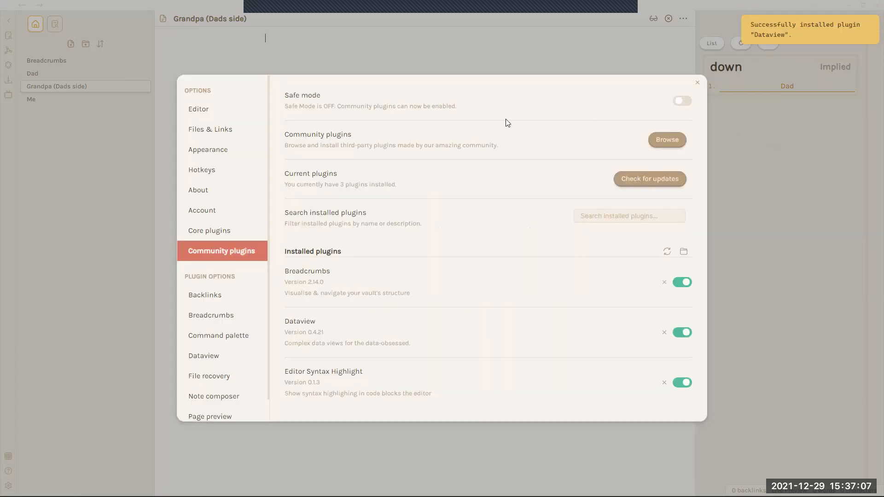
key(Escape)
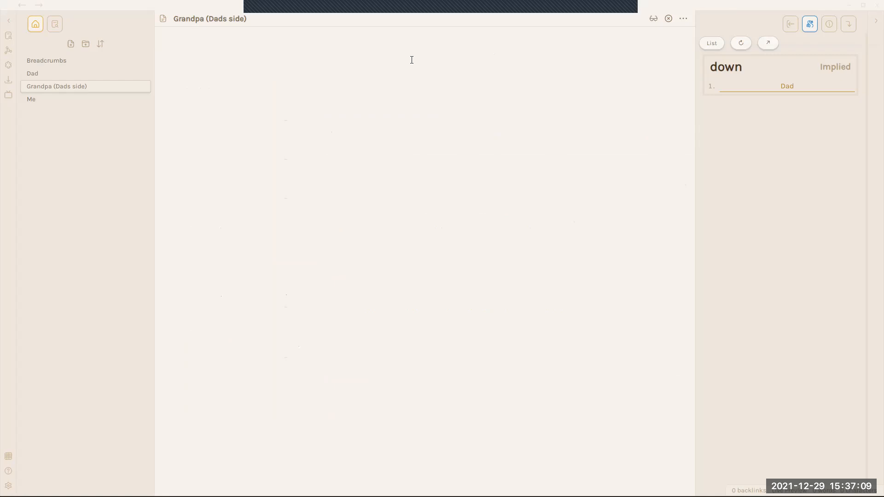
Add the inline field same:: [[Grandma (Dads side)]] to the Grandpa (Dads side) note.
text(same:: [[)
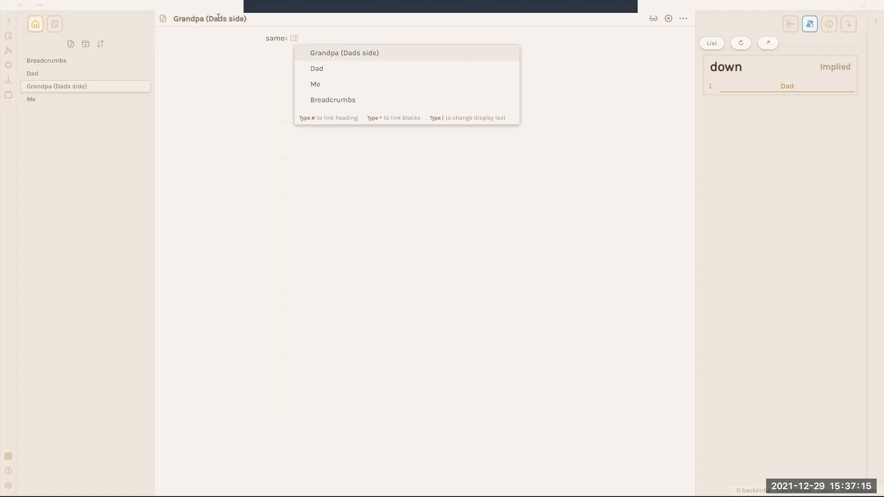
text(Grandm)
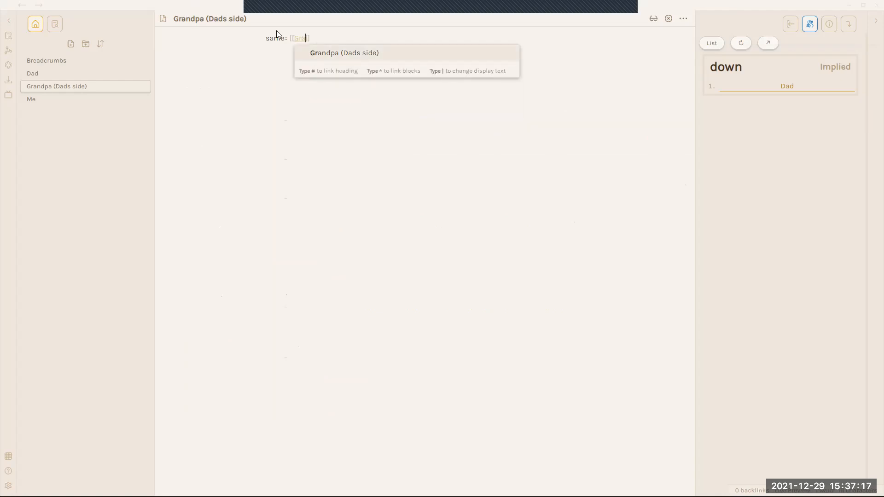
text(a (Dads s)
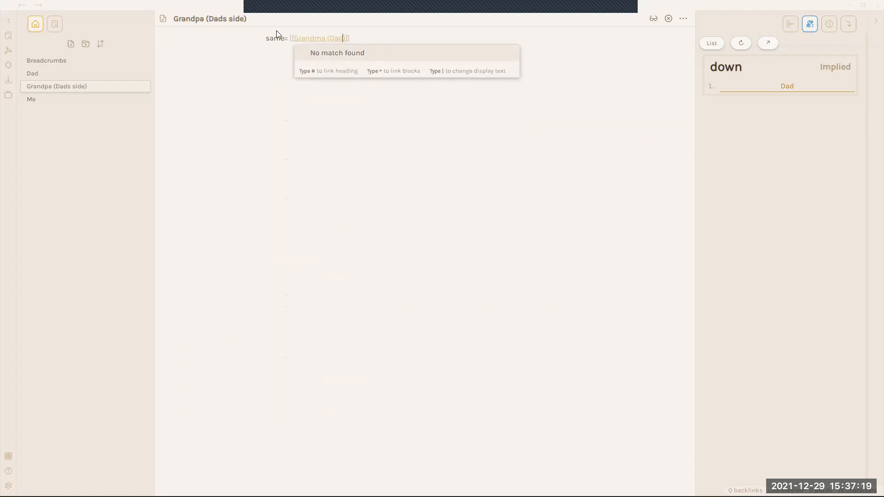
text(ide)]])
click(345, 52)
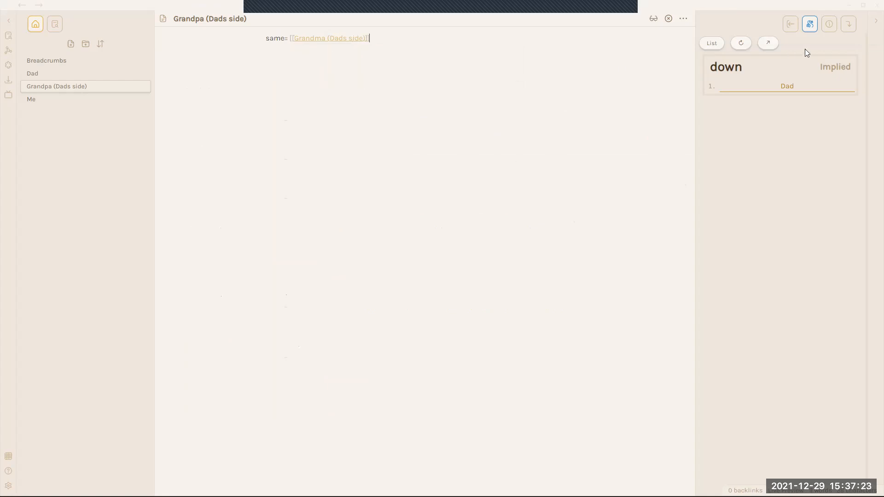
Refresh the Breadcrumbs index, create the Grandma (Dads side) note from its same link, and return to the Grandpa (Dads side) note.
click(742, 50)
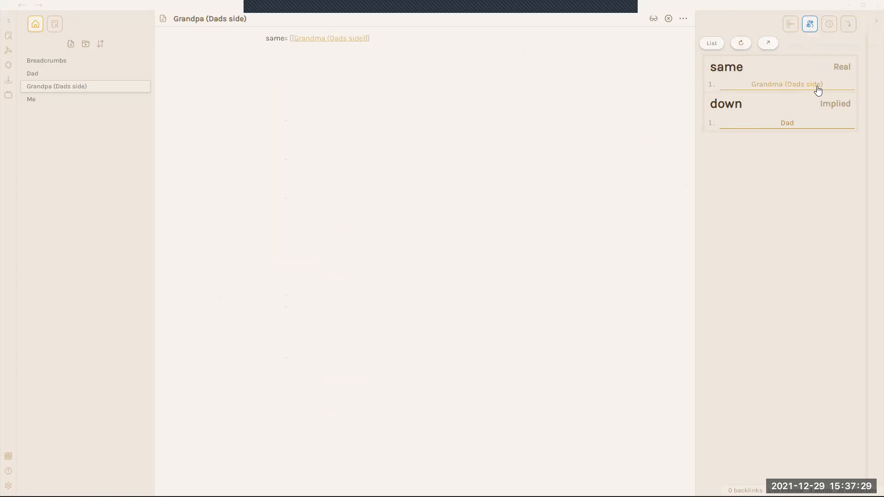
click(806, 87)
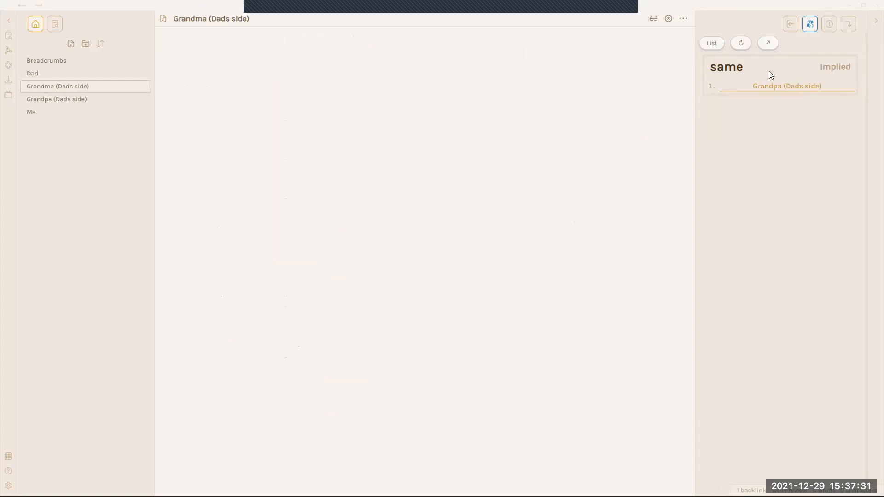
double_click(840, 66)
click(781, 89)
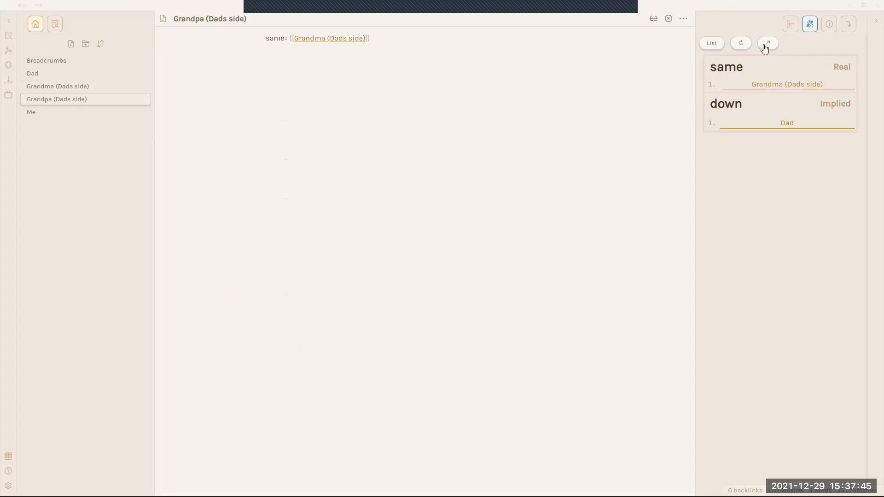
Navigate through the Matrix View links to the Me note and add 'Mom' to its up field after 'Dad'.
click(785, 124)
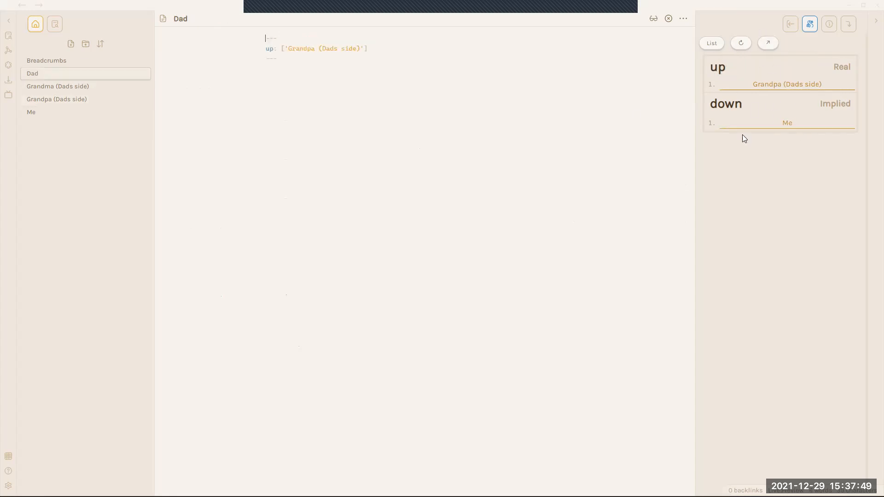
click(785, 124)
click(783, 86)
click(794, 124)
click(304, 48)
text(, 'Mom)
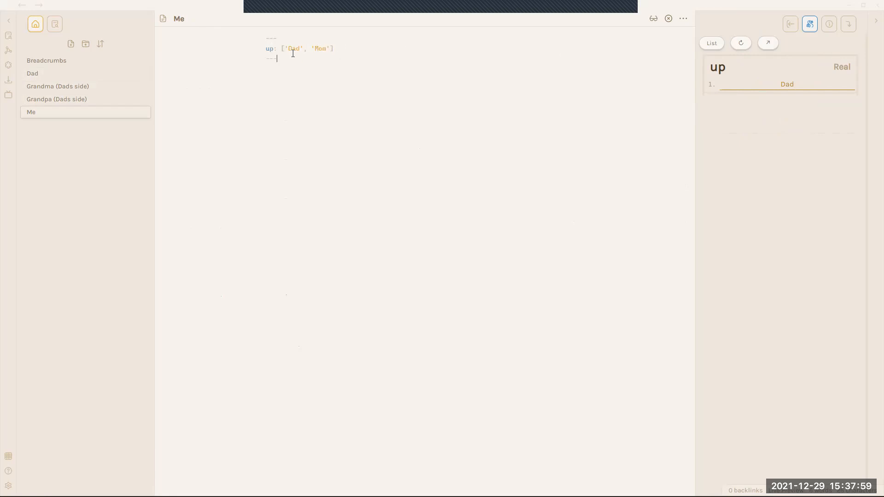
Refresh the Breadcrumbs index and create the Mom note from Me's up link in the Matrix View.
drag(327, 49, 312, 49)
click(740, 43)
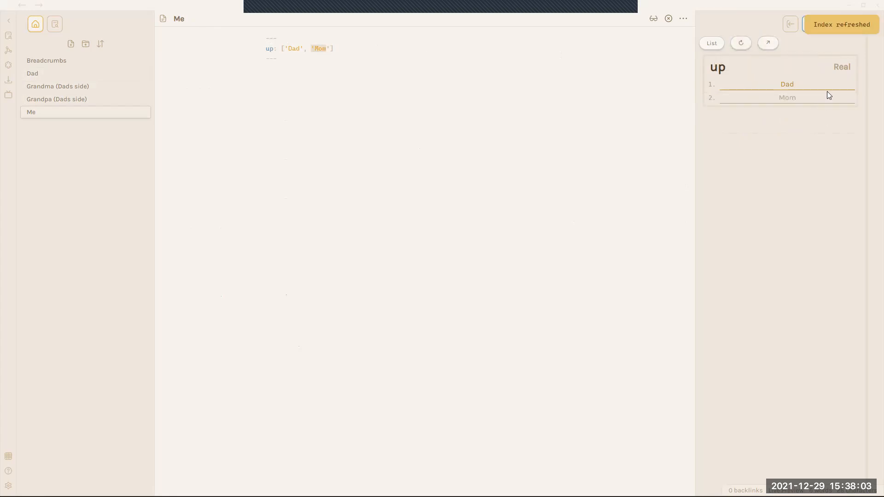
click(788, 97)
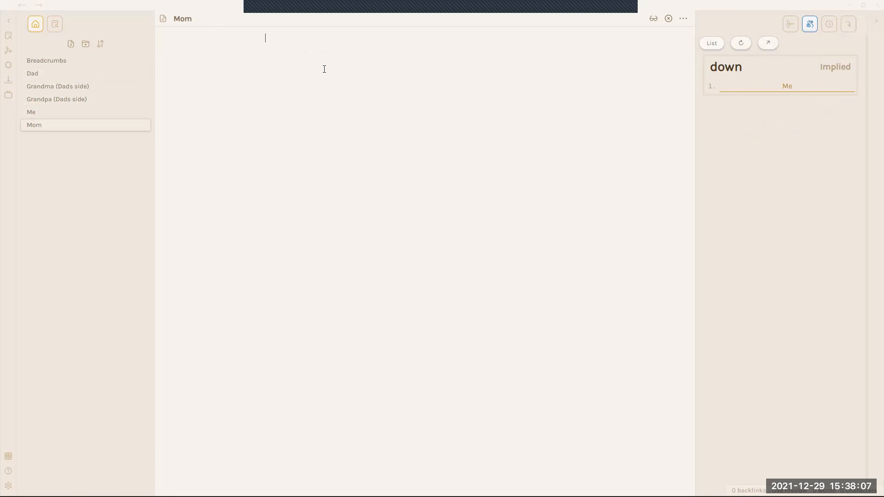
Return to the Me note and remove 'Mom' from its up field, leaving only 'Dad'.
click(786, 87)
drag(330, 48, 304, 47)
key(BackSpace)
click(469, 140)
Open the Mom note and add the inline field down:: [[Me]].
key(ctrl+o)
text(mo)
key(Return)
text(down:: [[Me)
key(Return)
Clear the Mom note's text, refresh the Breadcrumbs index, and undo the clearing.
key(ctrl+a)
key(BackSpace)
click(741, 44)
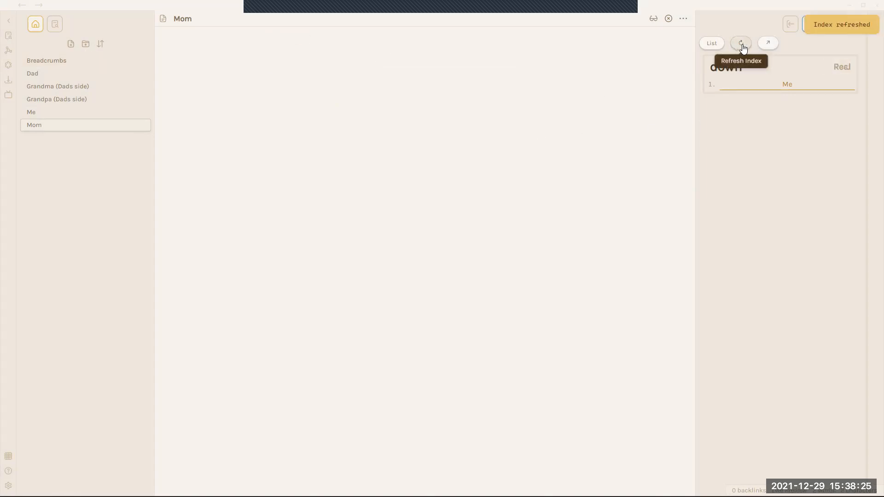
click(741, 45)
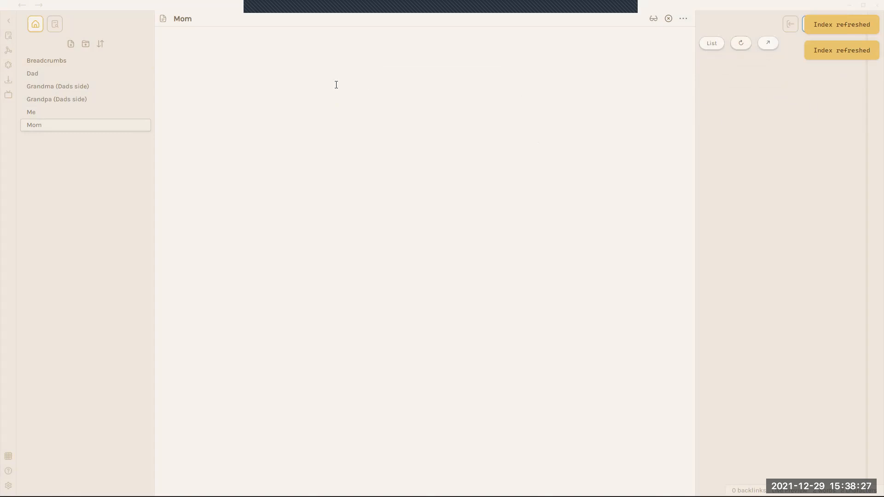
key(ctrl+z)
key(Right)
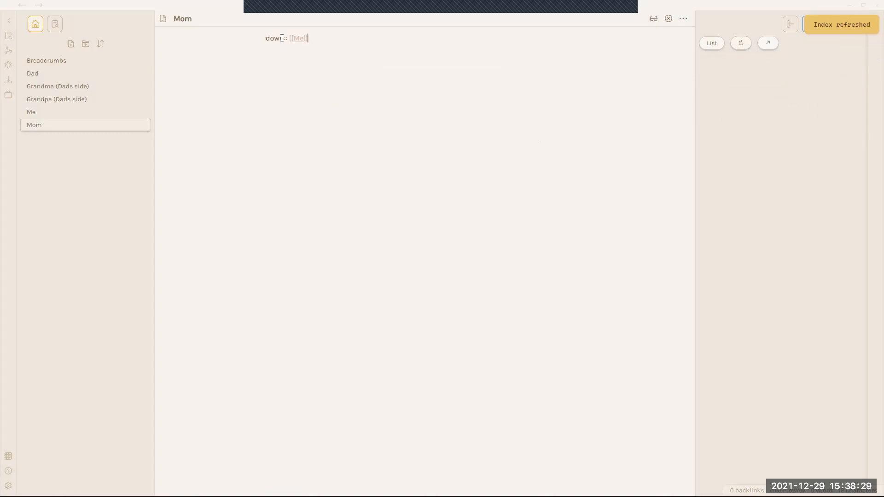
Refresh the Breadcrumbs index and open the Me note from Mom's down link in the Matrix View.
click(741, 44)
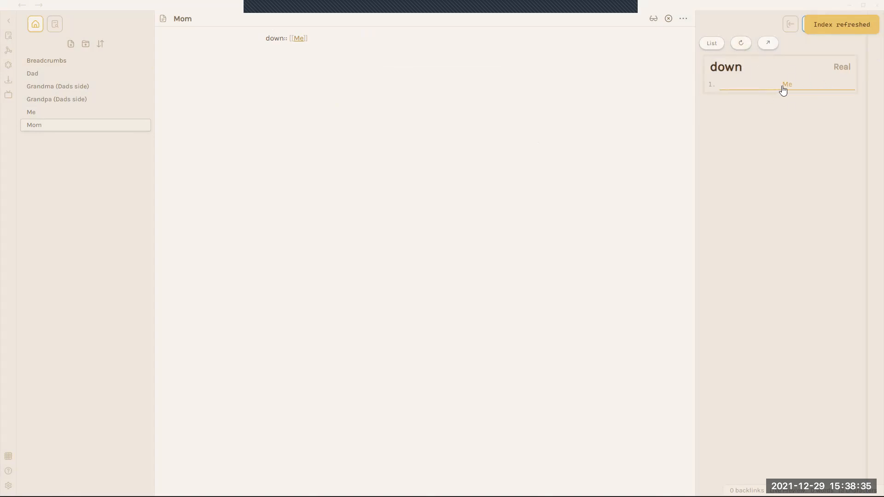
click(783, 89)
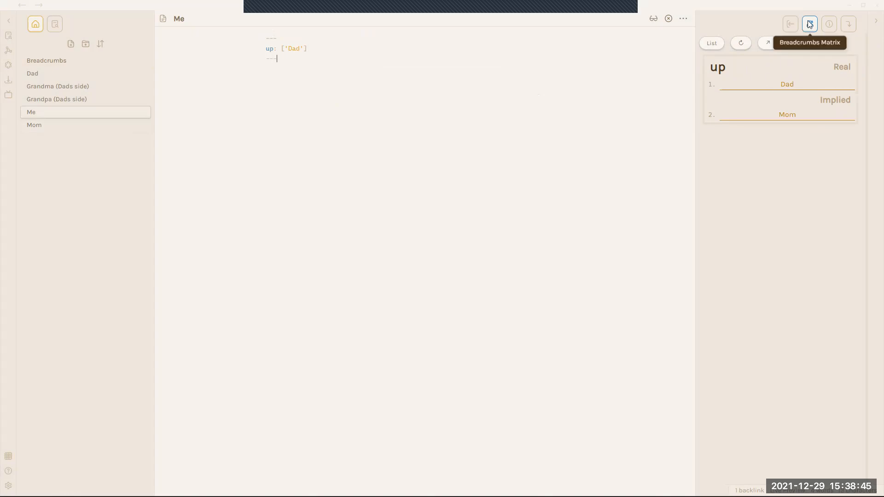
Switch the Breadcrumbs Matrix to list view, follow the up links to Dad and Grandpa (Dads side), and collapse the same and down groups.
click(710, 43)
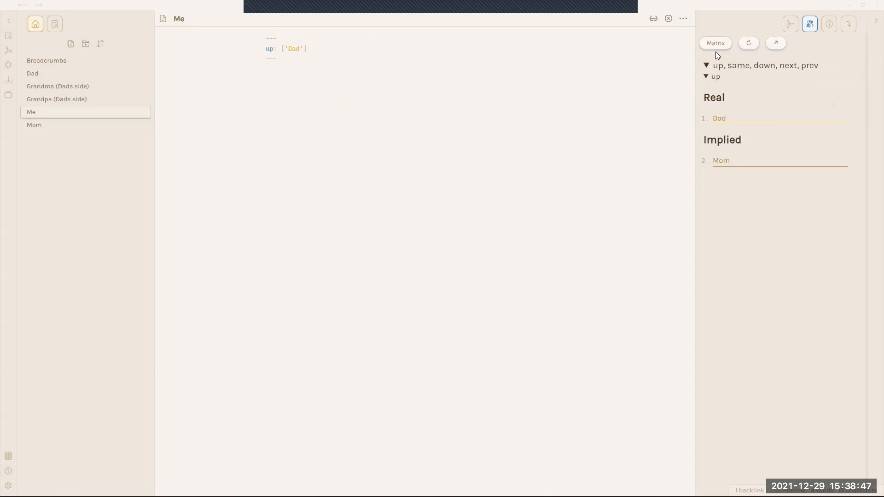
click(717, 77)
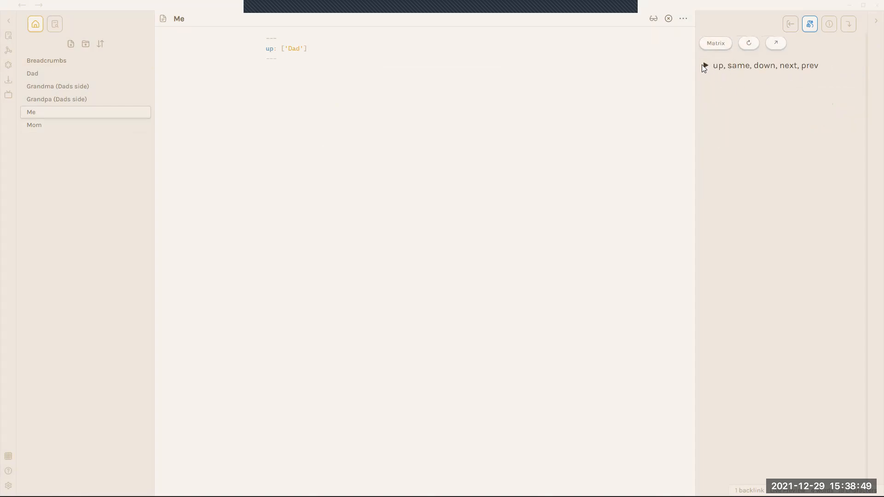
click(715, 77)
click(730, 120)
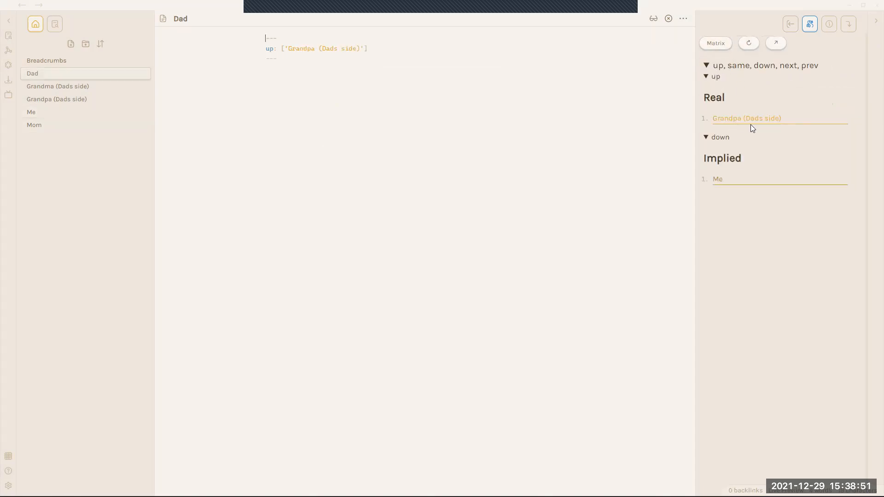
click(754, 119)
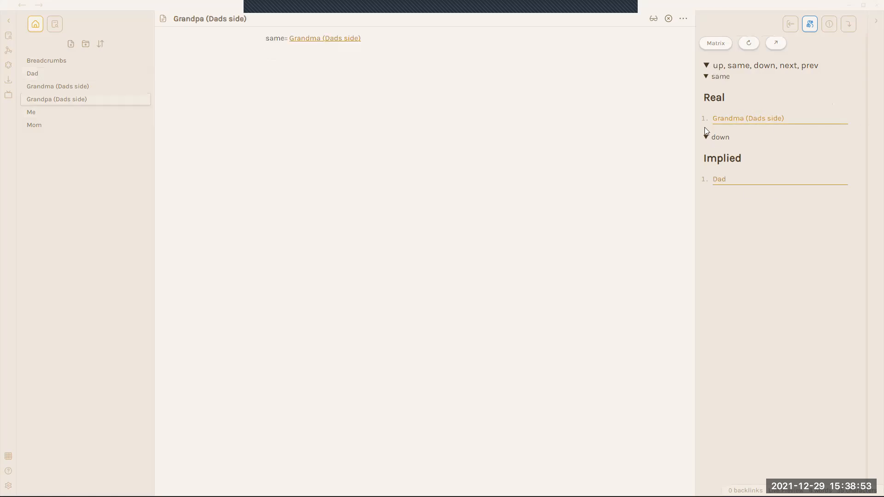
click(715, 77)
click(711, 88)
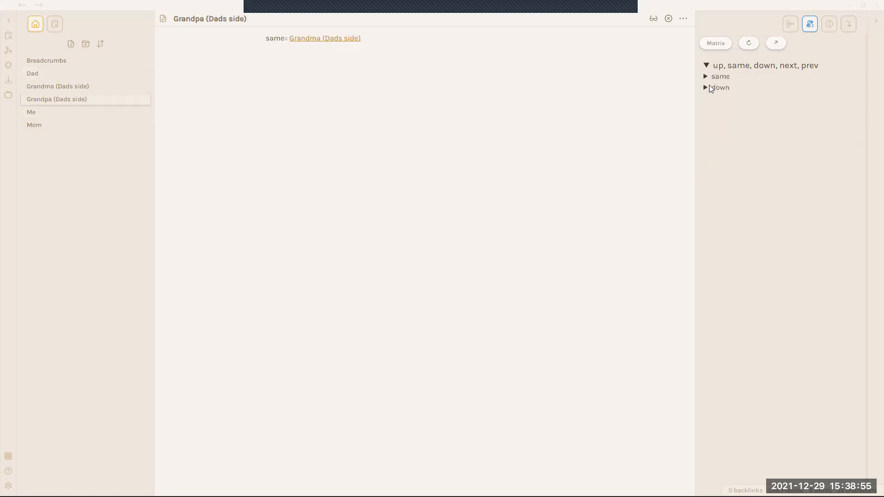
Open the Breadcrumbs note and review the Regular Breadcrumbs entry and the Matrix and Trail entries under Views.
click(551, 122)
click(46, 61)
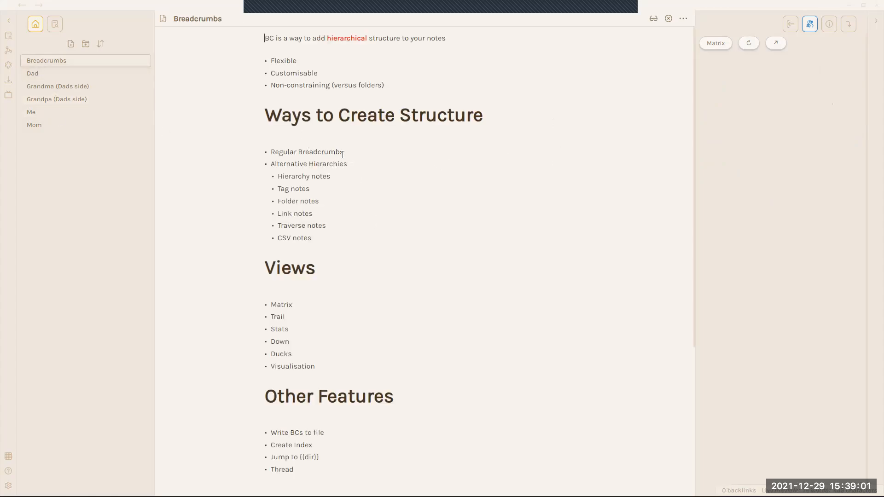
drag(342, 154, 239, 153)
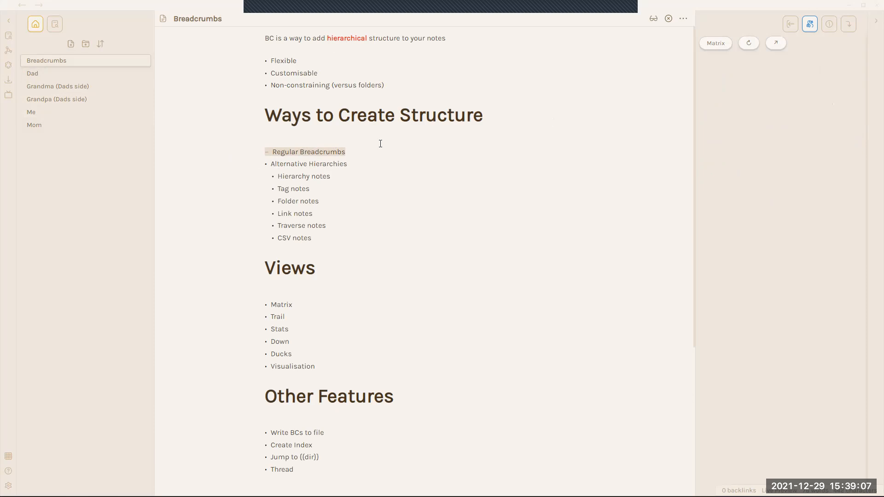
click(359, 151)
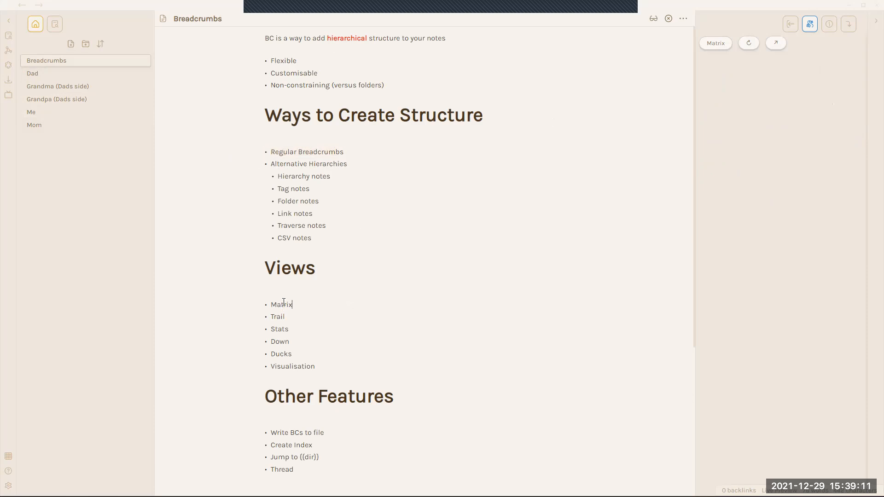
double_click(308, 303)
double_click(279, 316)
Open the Dad note and switch it to reading view to examine its breadcrumb trail and grid.
click(84, 75)
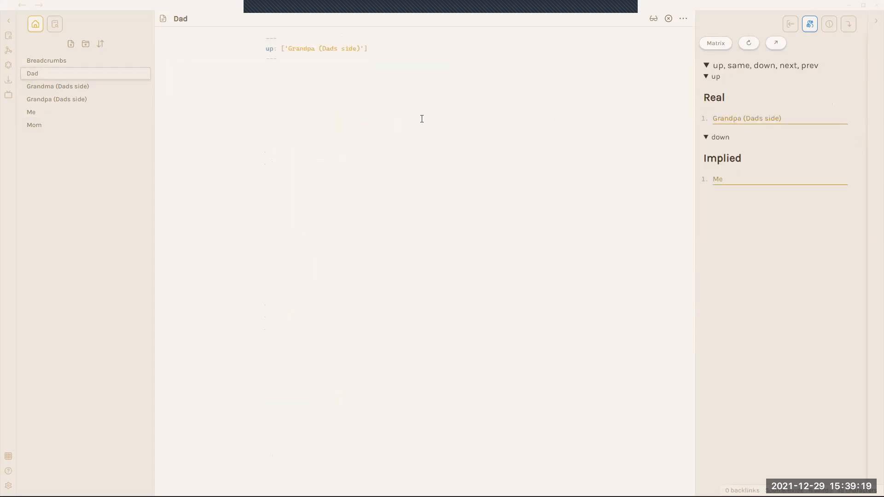
click(653, 23)
click(656, 24)
click(656, 24)
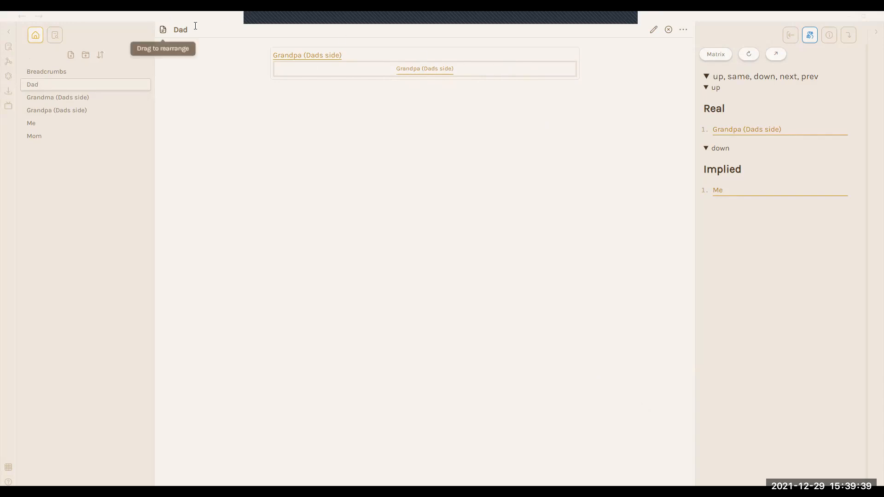
click(180, 30)
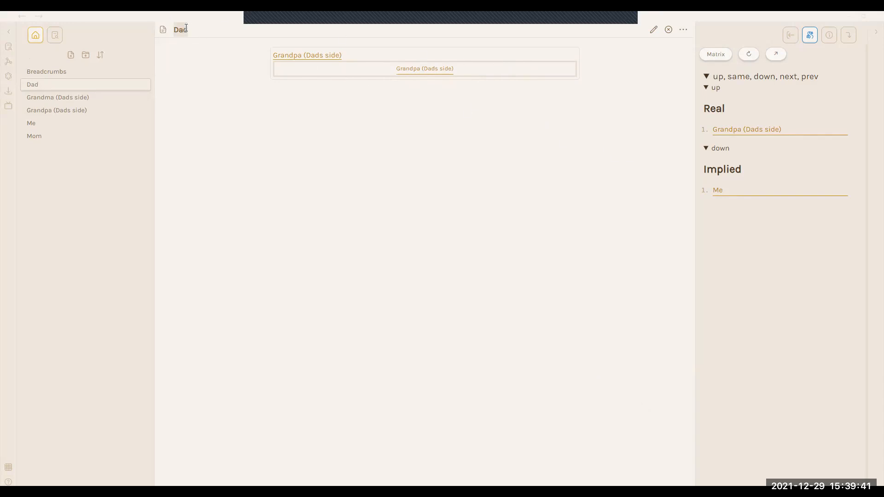
click(353, 91)
Follow the links through Grandpa (Dads side) to the Grandma (Dads side) note and add the inline field down:: [[Dad]].
click(304, 55)
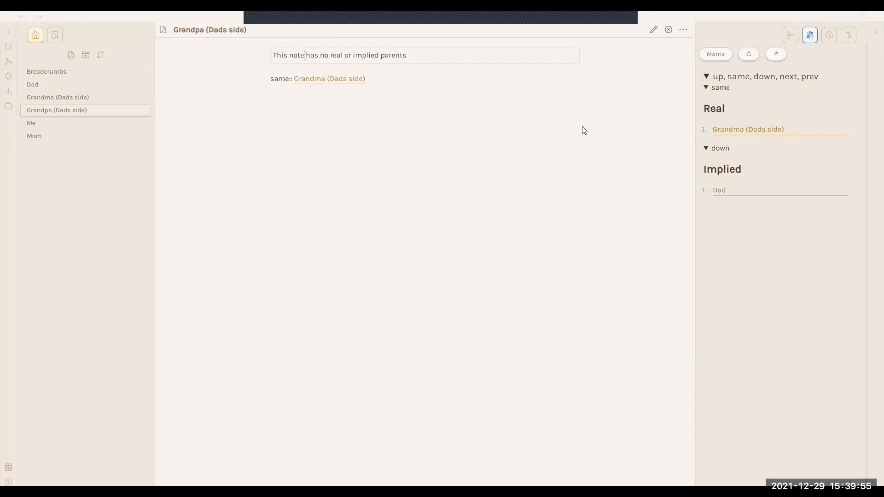
click(759, 134)
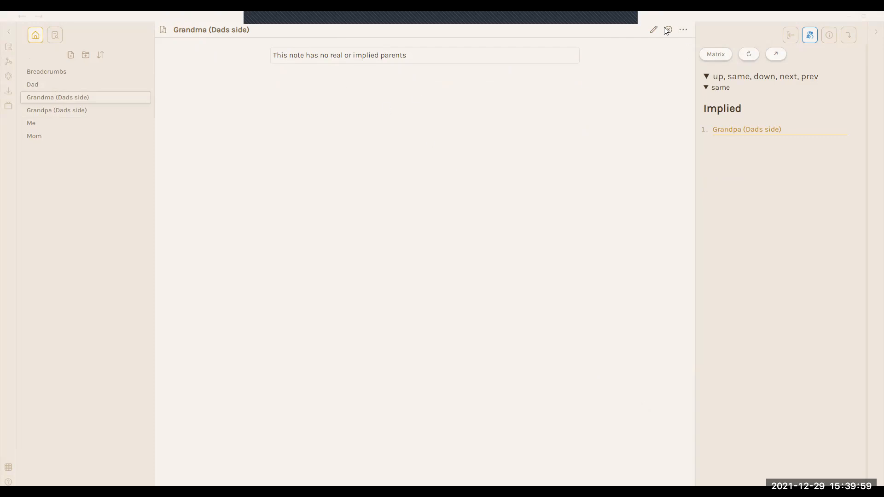
key(ctrl+e)
text(down:: [[)
key(Down)
key(Down)
key(Down)
key(Down)
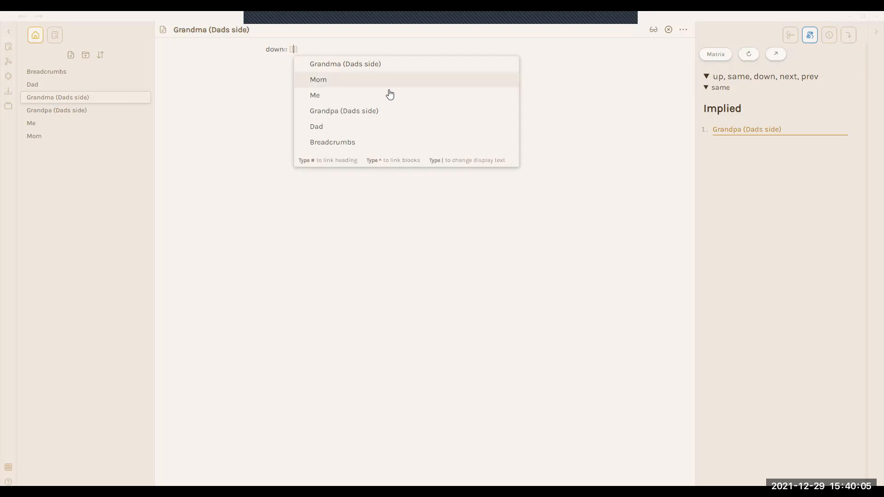
key(Return)
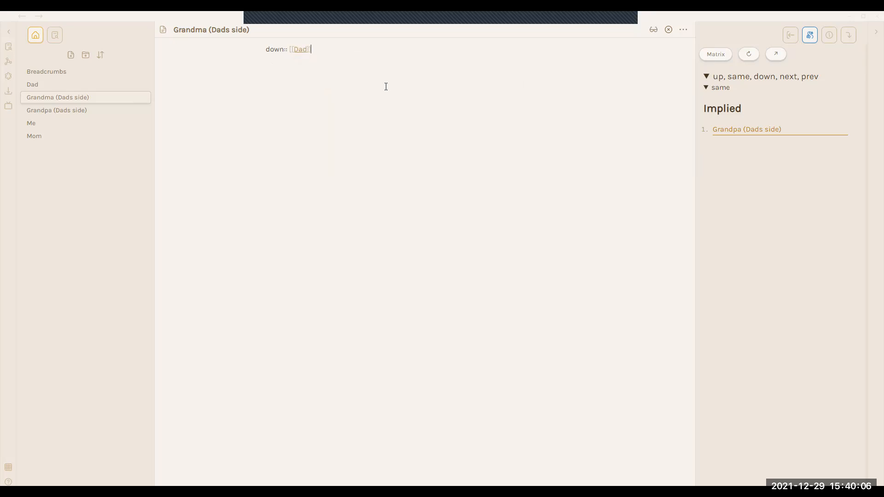
Refresh the Breadcrumbs index, return the Grandma (Dads side) note to reading view, and open Dad from its down link.
click(750, 55)
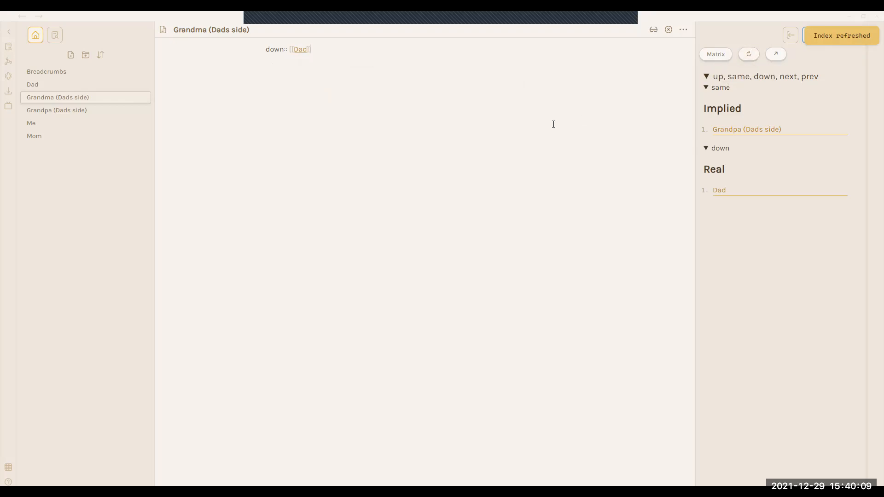
click(651, 31)
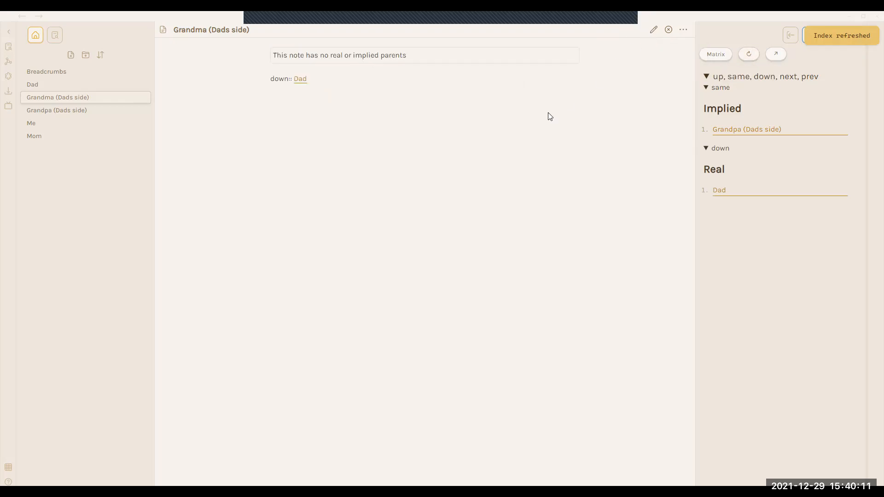
click(301, 80)
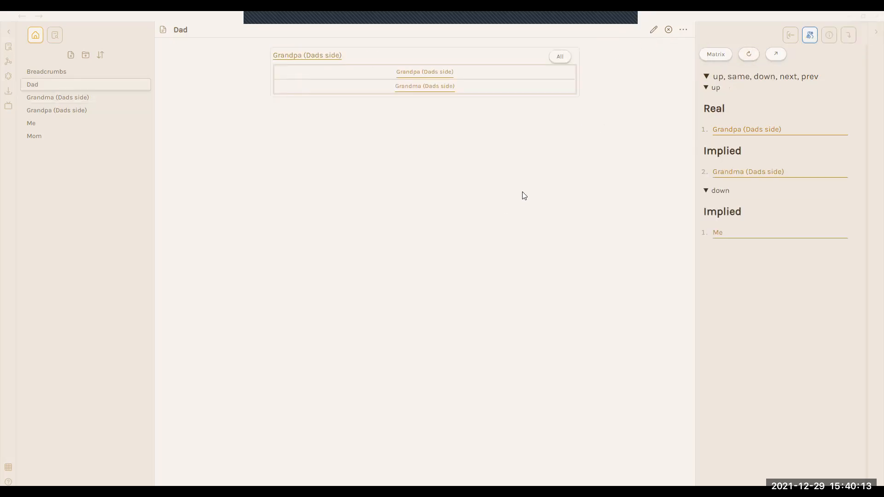
double_click(183, 30)
Open the Me note and compare the breadcrumb trail showing all paths with the shortest path.
click(725, 225)
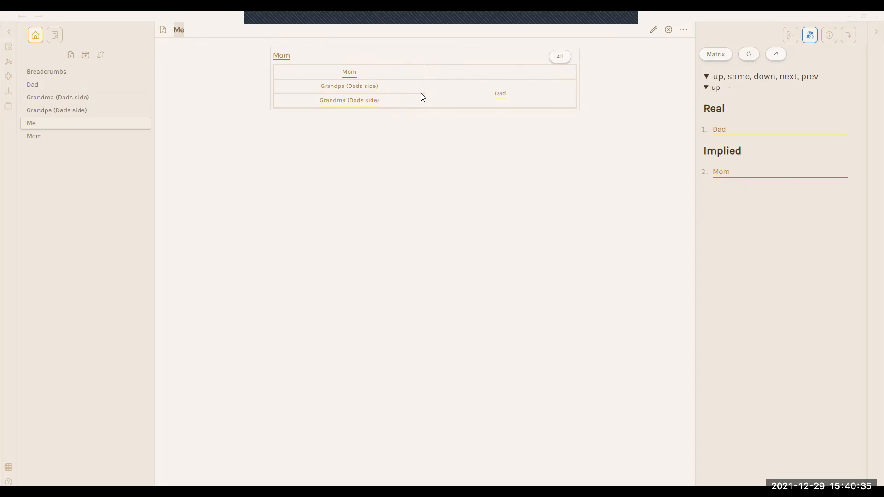
click(564, 64)
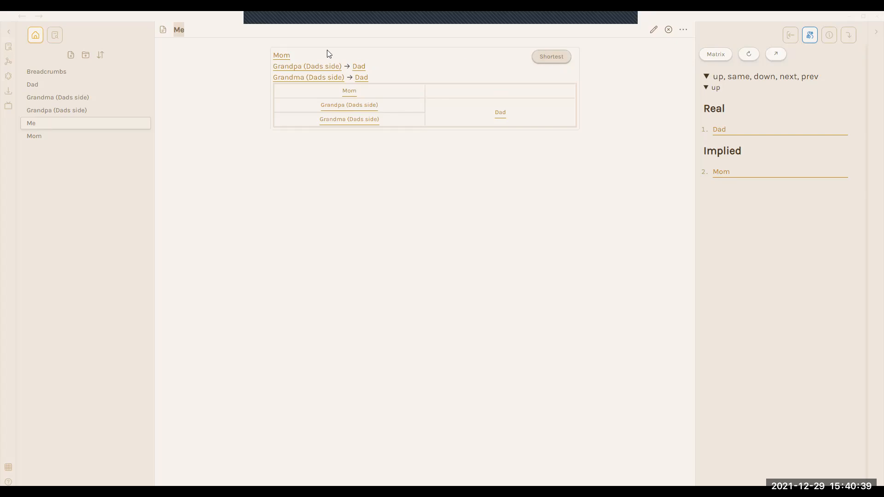
click(564, 57)
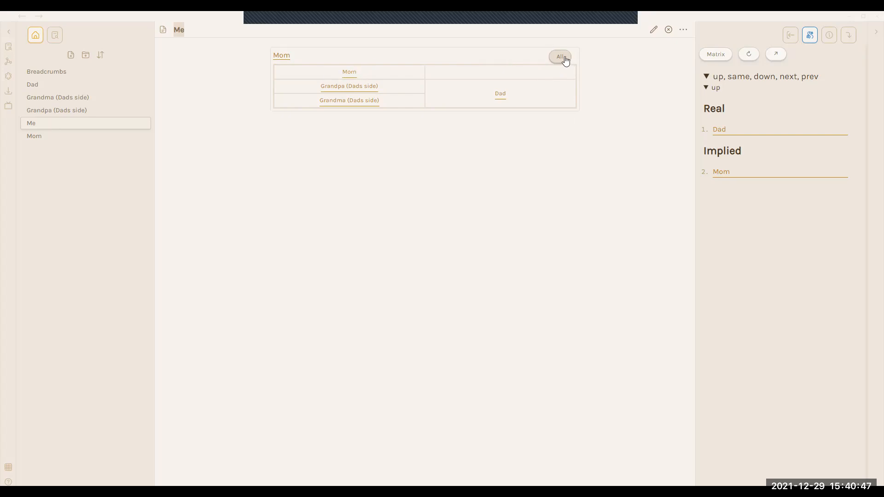
click(565, 58)
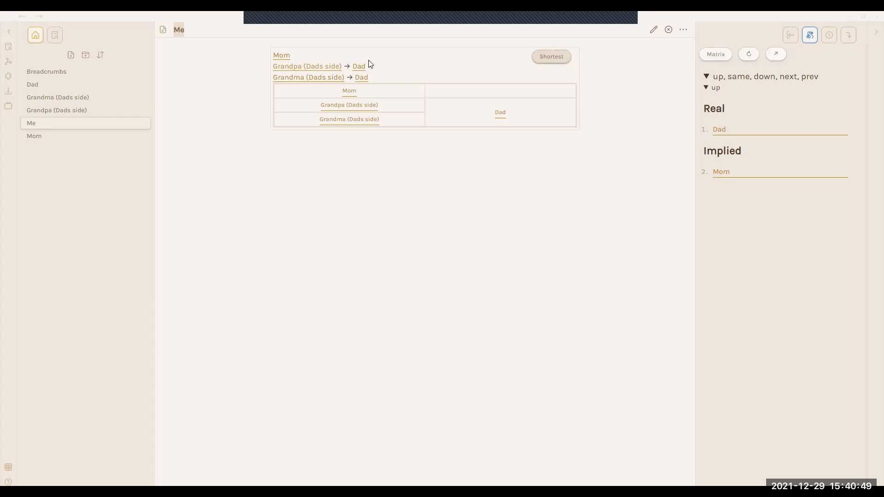
click(559, 58)
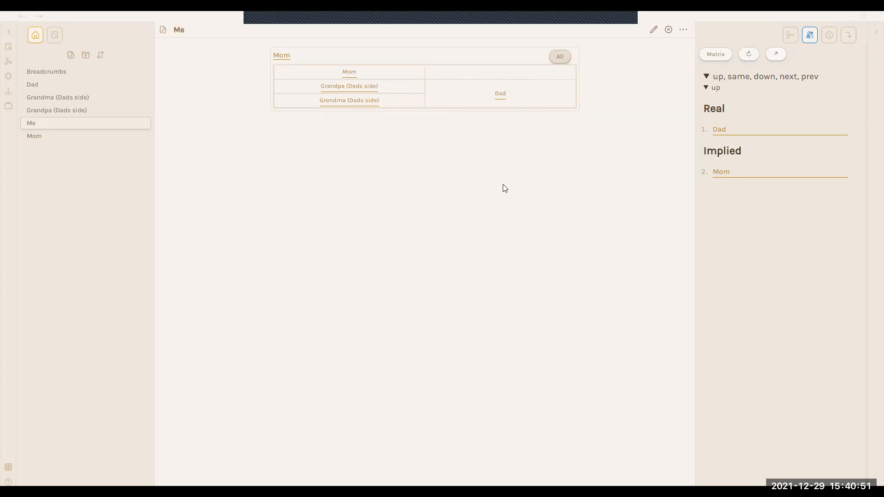
In the Breadcrumbs plugin's Trail/Grid settings, enable Show Breadcrumbs in Edit/Live-Preview Mode and turn off the Trail view.
key(ctrl+comma)
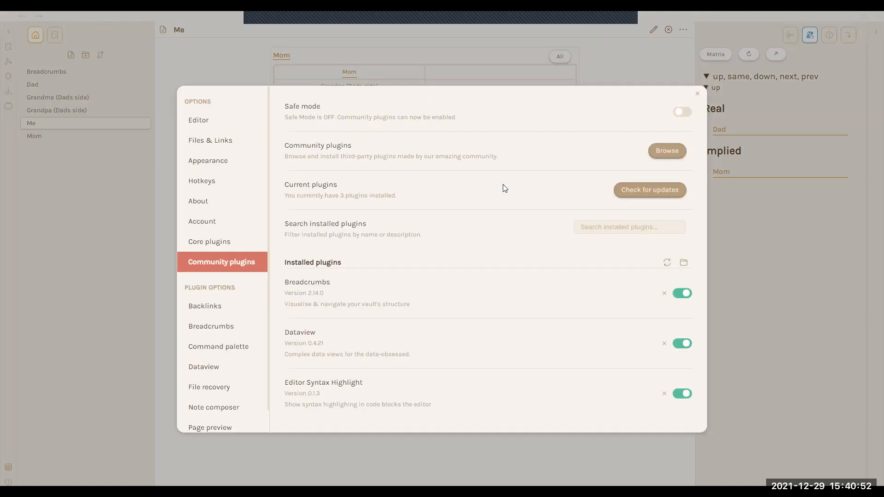
click(230, 334)
click(308, 171)
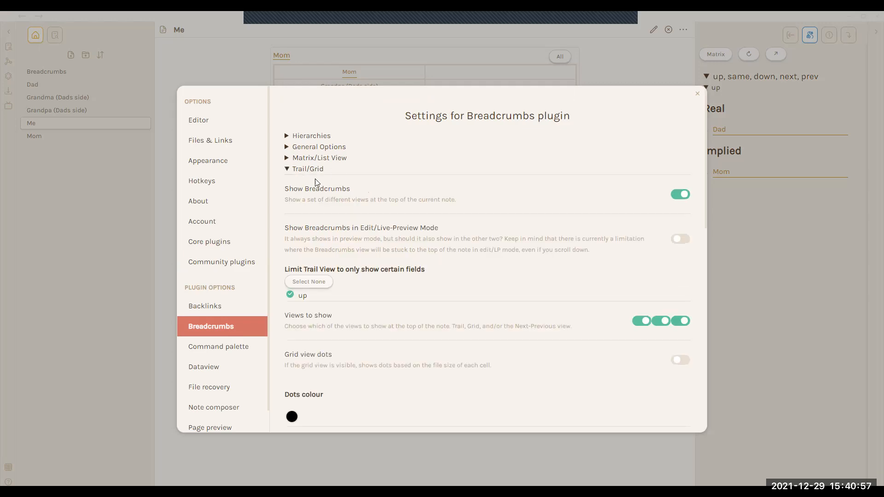
scroll(414, 189, down, 1)
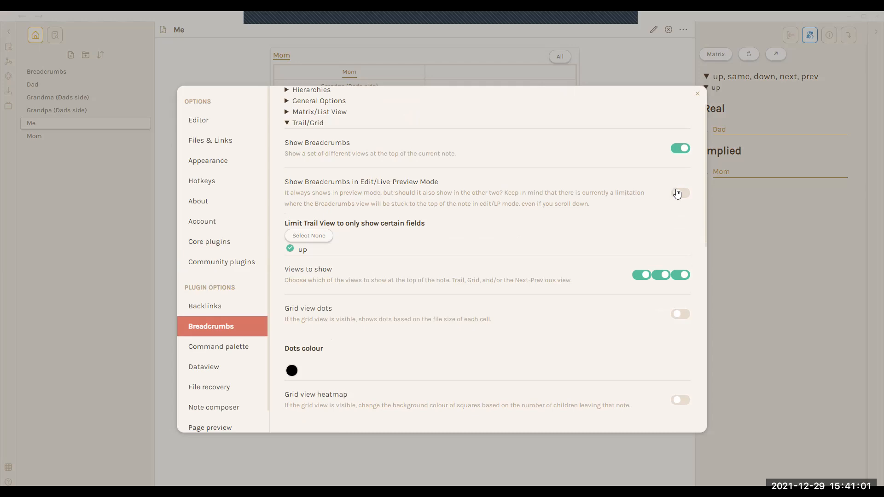
scroll(586, 233, down, 1)
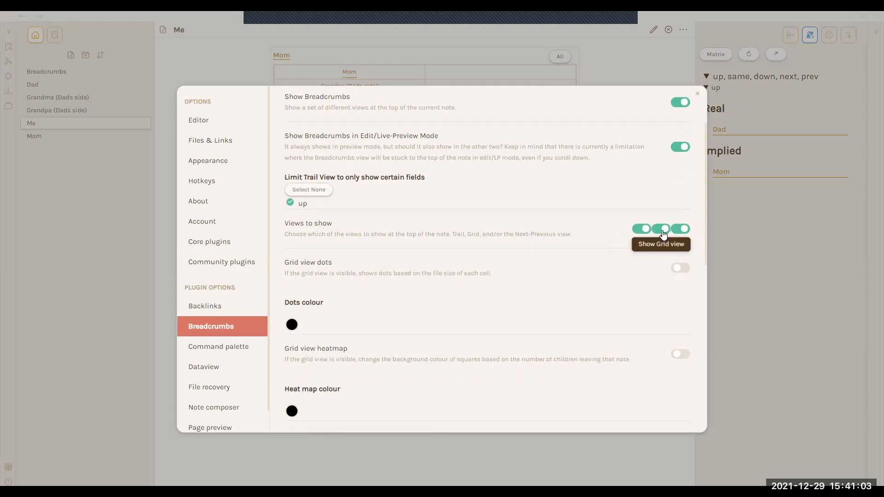
click(641, 229)
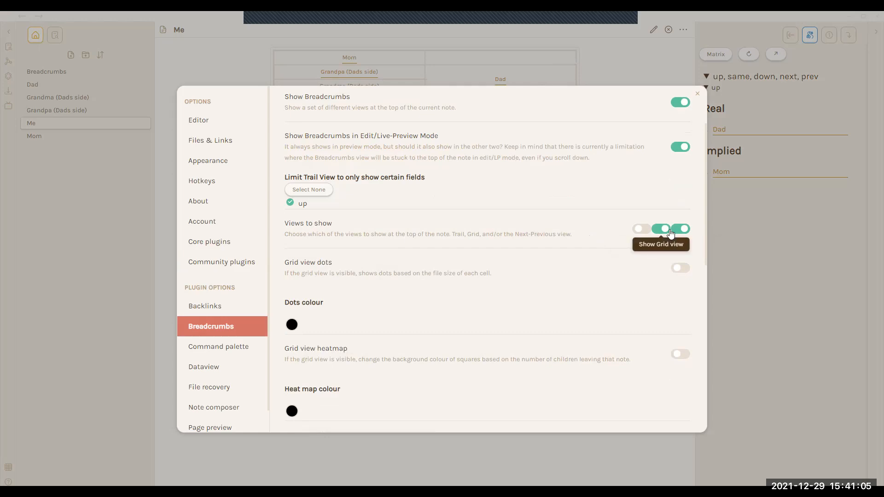
click(596, 64)
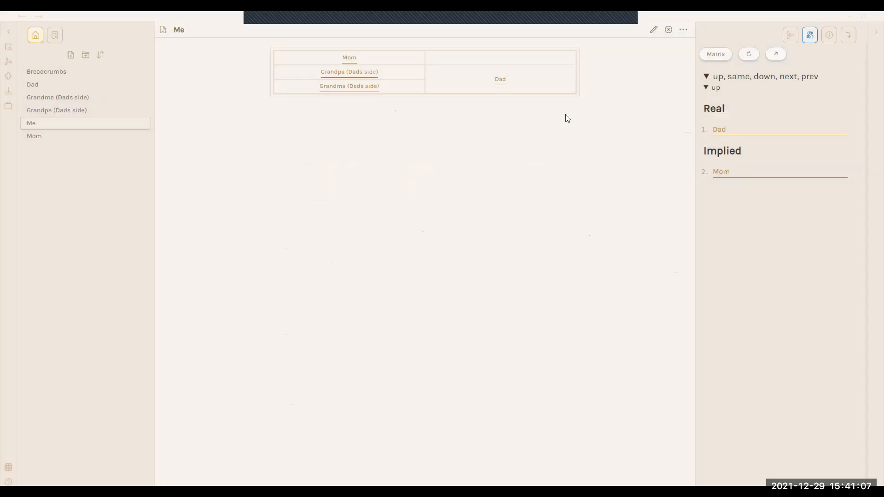
Navigate between the Grandma (Dads side), Dad and Me notes using the grid and the breadcrumb links.
click(533, 82)
click(449, 72)
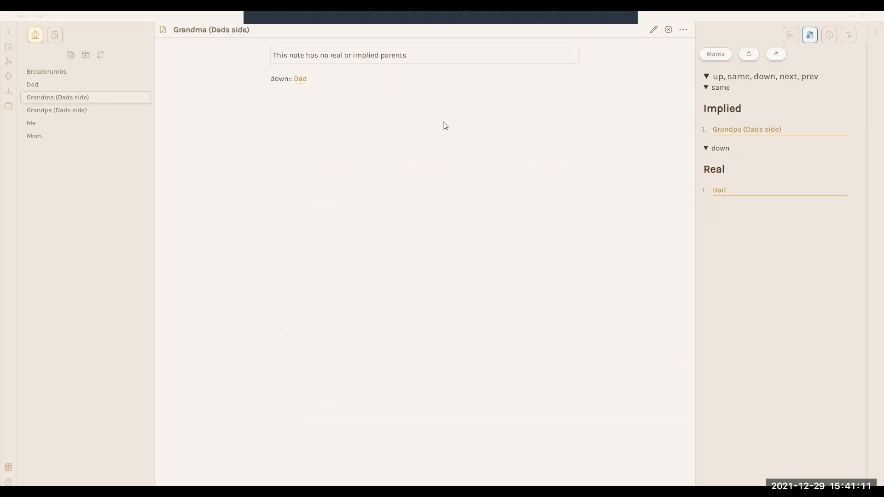
click(298, 81)
click(479, 72)
click(735, 190)
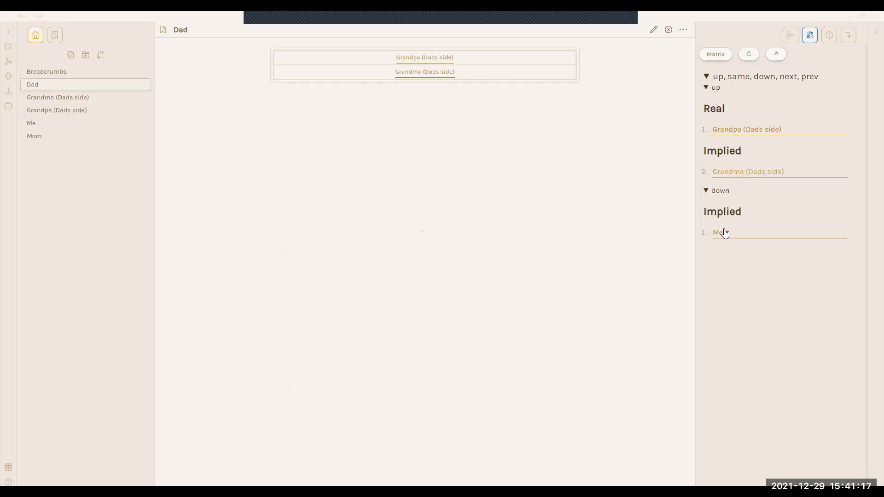
click(31, 123)
Open the Breadcrumbs note, highlight Alternative Hierarchies, and display the hierarchy Stats view in a widened sidebar.
click(51, 71)
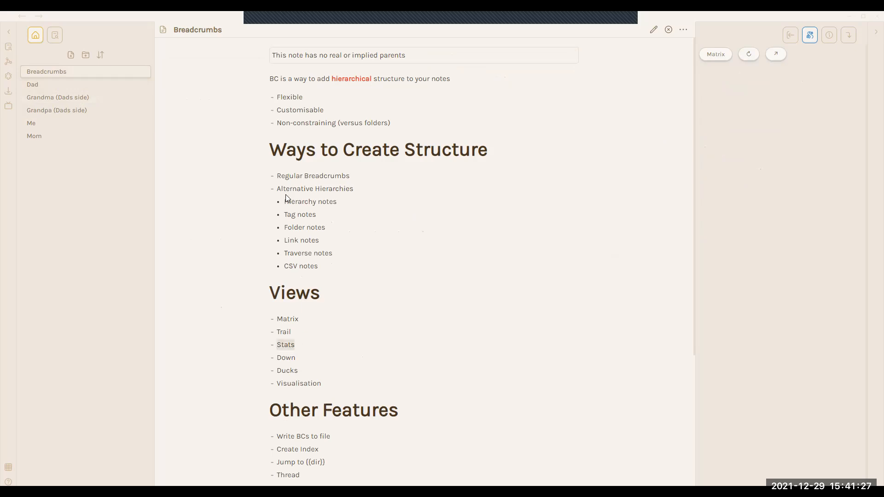
drag(286, 188, 306, 202)
click(412, 273)
click(828, 37)
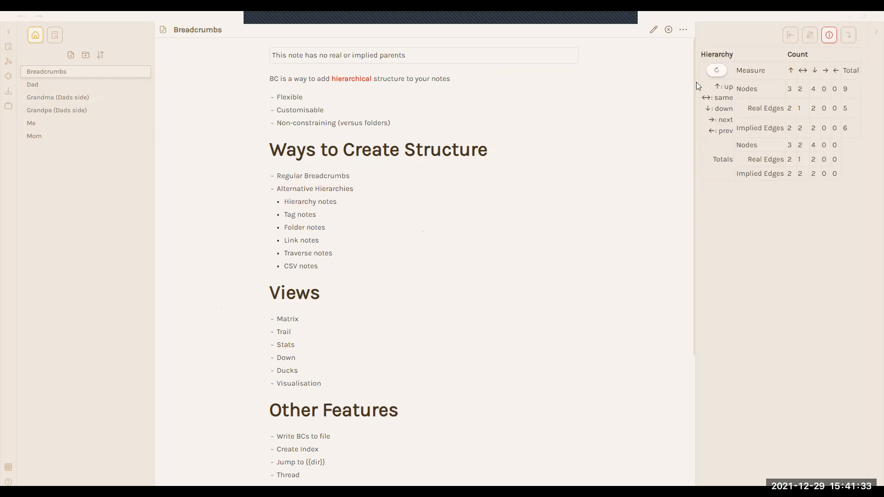
drag(694, 80, 627, 74)
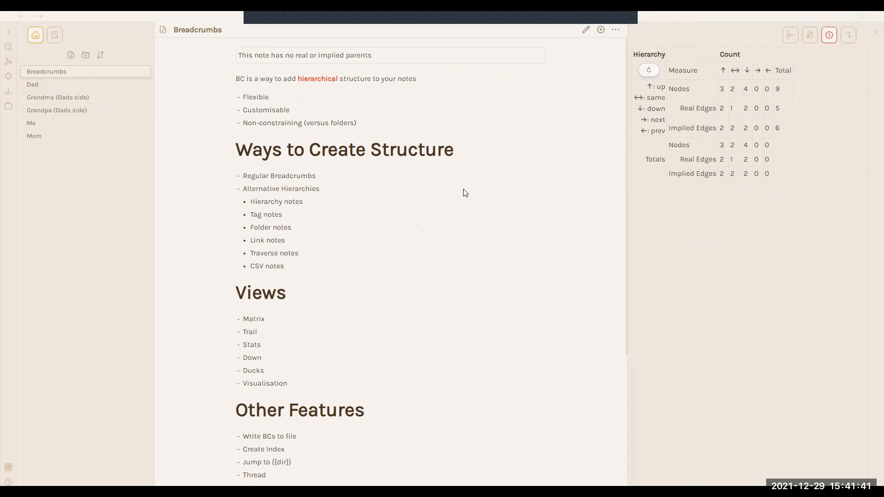
Look over the Hierarchies section of the Breadcrumbs settings and inspect the up-direction nodes and edges in the Stats view.
key(ctrl+comma)
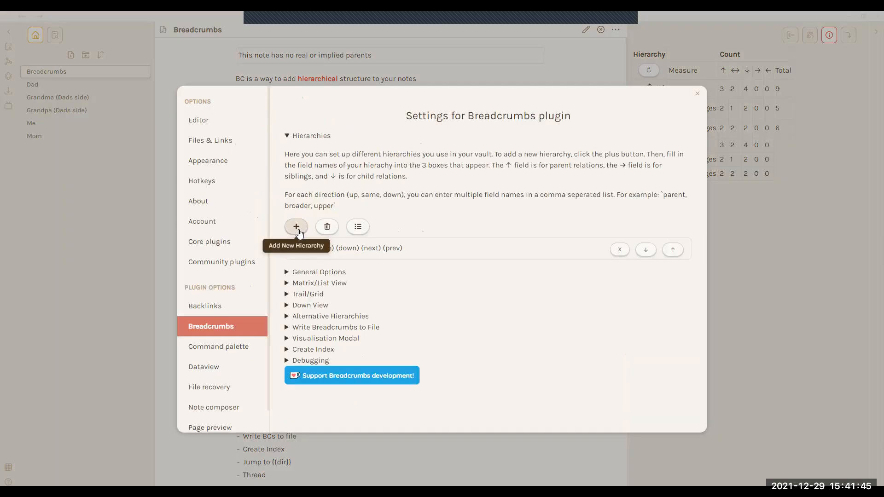
click(772, 212)
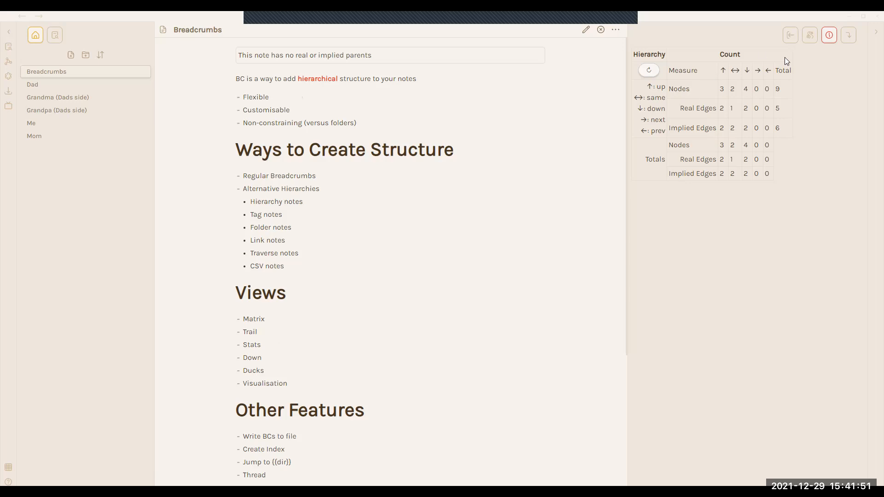
mouse_move(721, 95)
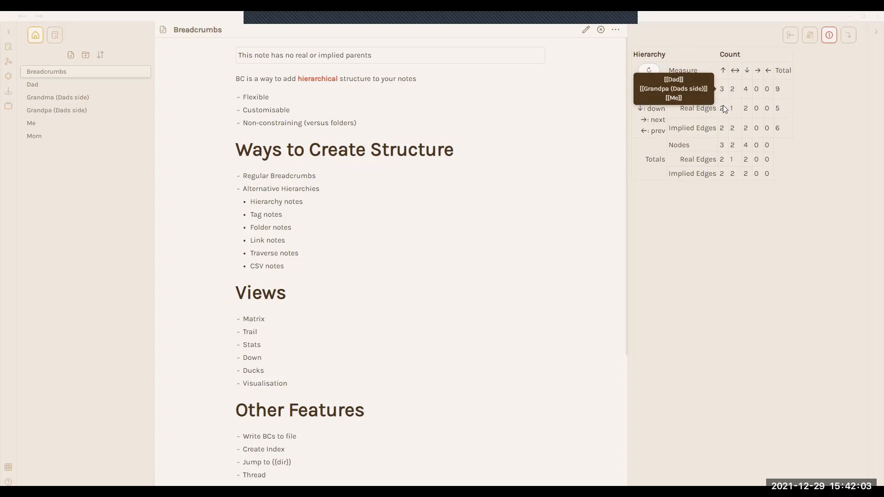
mouse_move(726, 113)
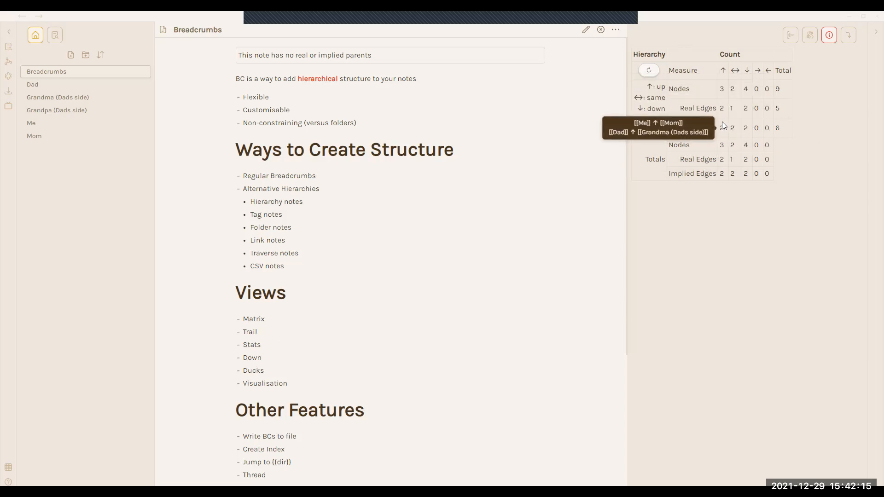
Copy the real up edges from the Stats view and paste them below the Thread item in the Breadcrumbs note in edit mode.
click(722, 110)
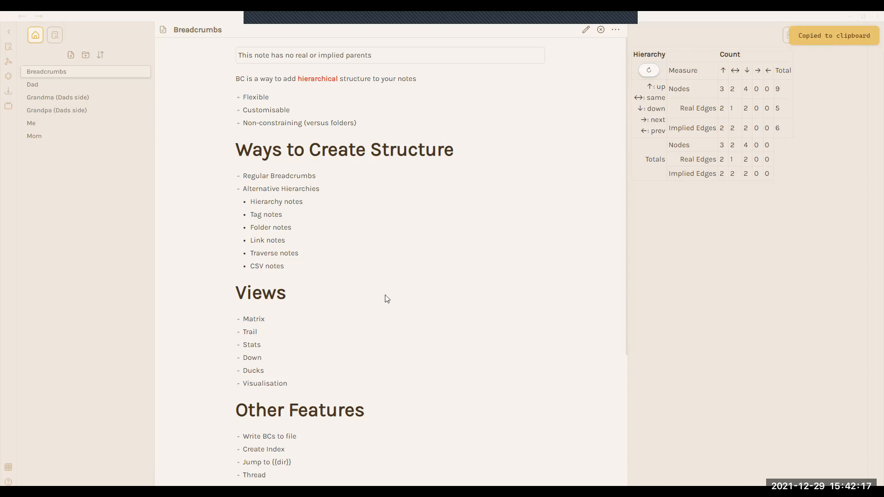
scroll(387, 298, down, 5)
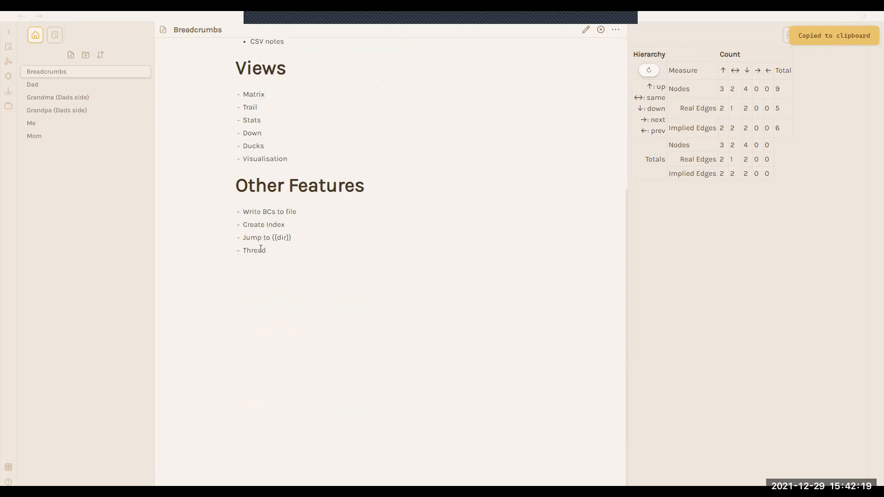
click(585, 31)
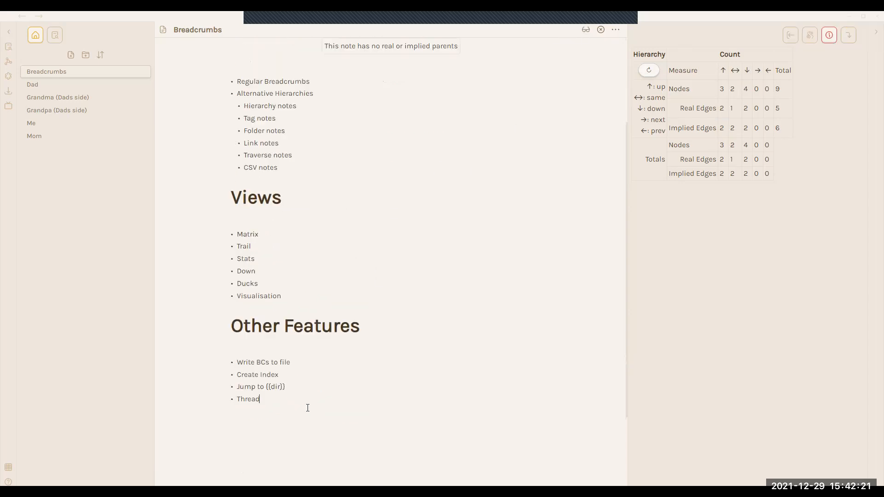
key(ctrl+v)
scroll(293, 423, down, 4)
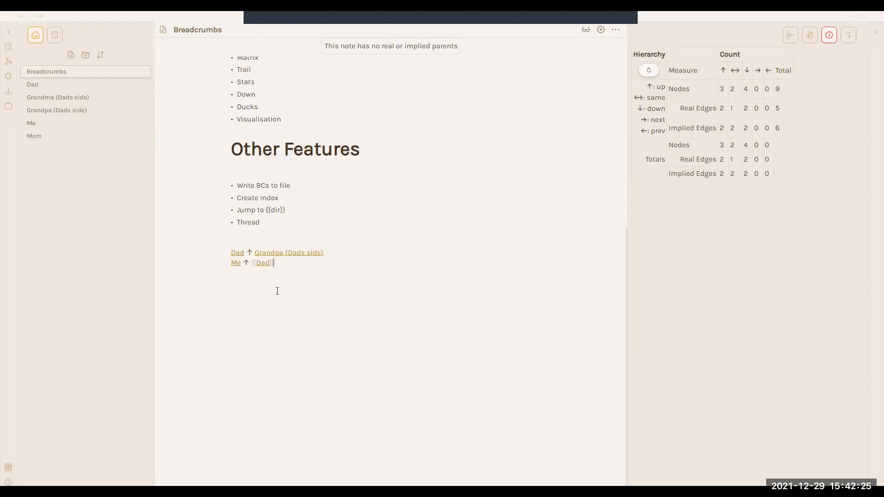
Delete the two pasted edge lines from the end of the Breadcrumbs note.
shift+click(228, 255)
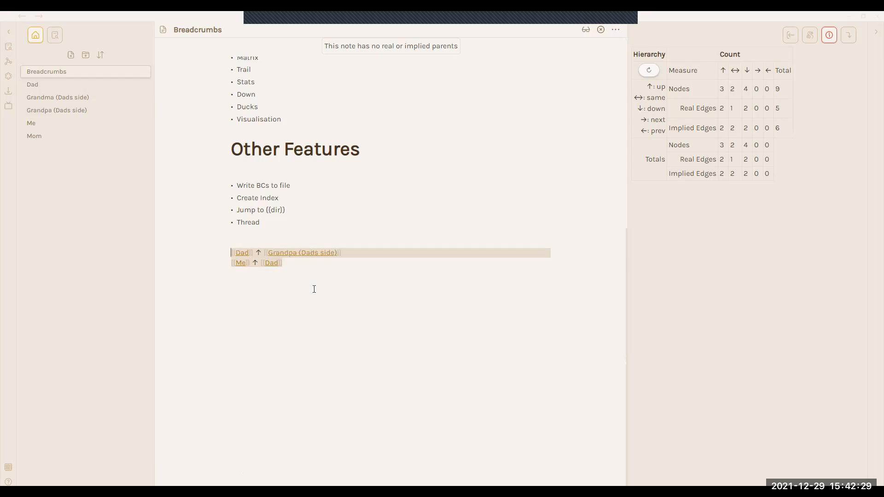
key(BackSpace)
scroll(274, 252, up, 4)
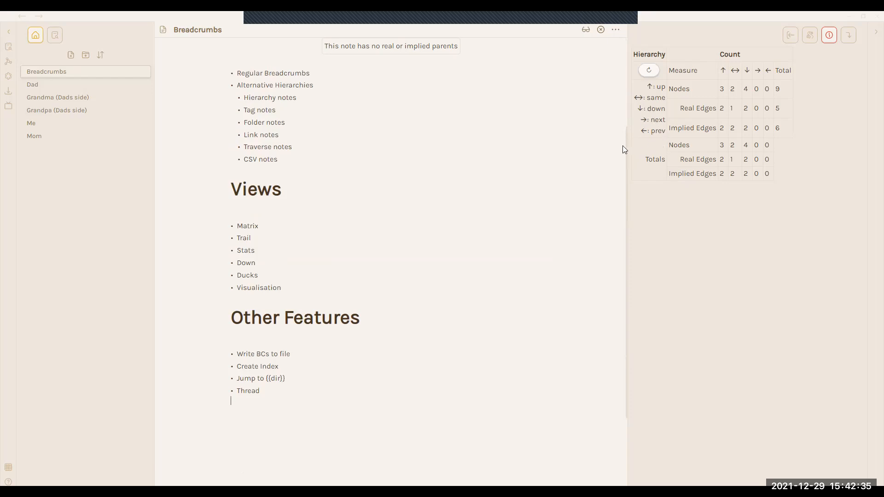
scroll(411, 235, up, 4)
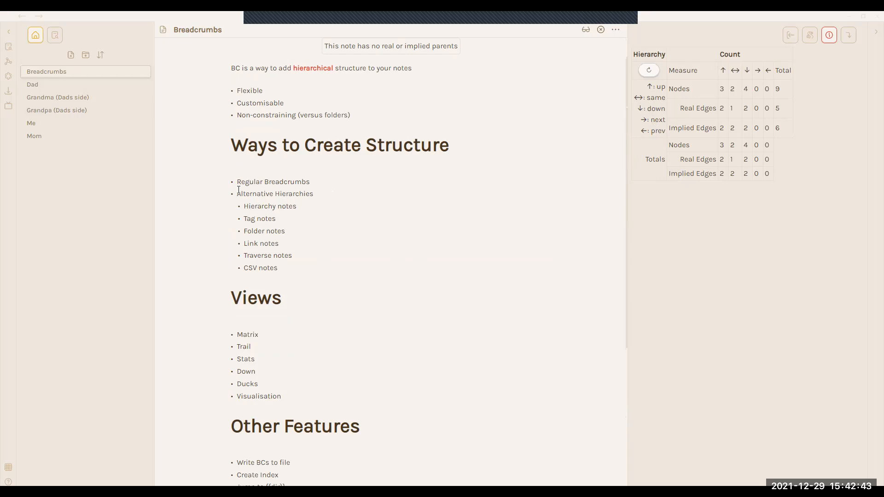
Highlight Alternative Hierarchies, check the Grandma (Dads side) note's down field, and return to the Breadcrumbs note to highlight Tag.
drag(237, 194, 359, 193)
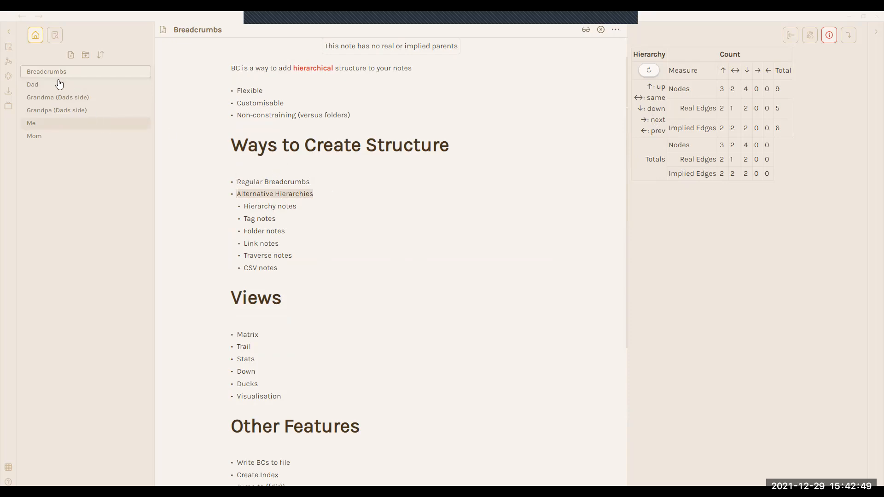
click(50, 96)
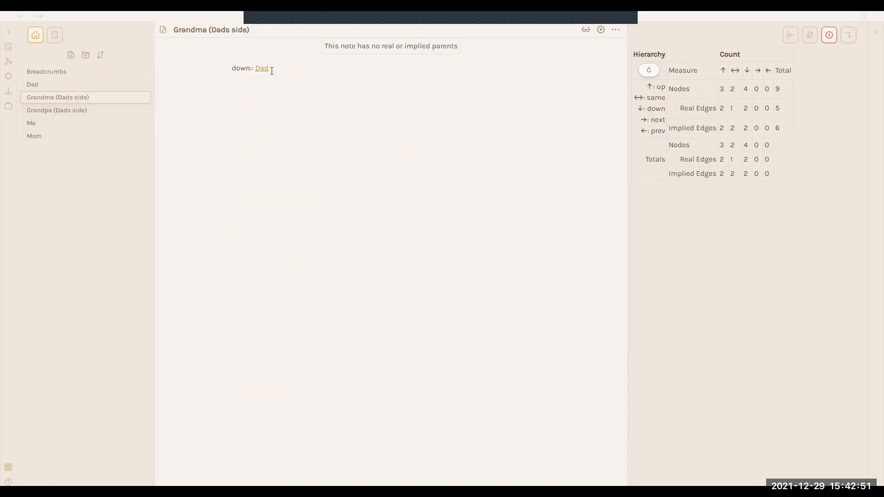
click(62, 73)
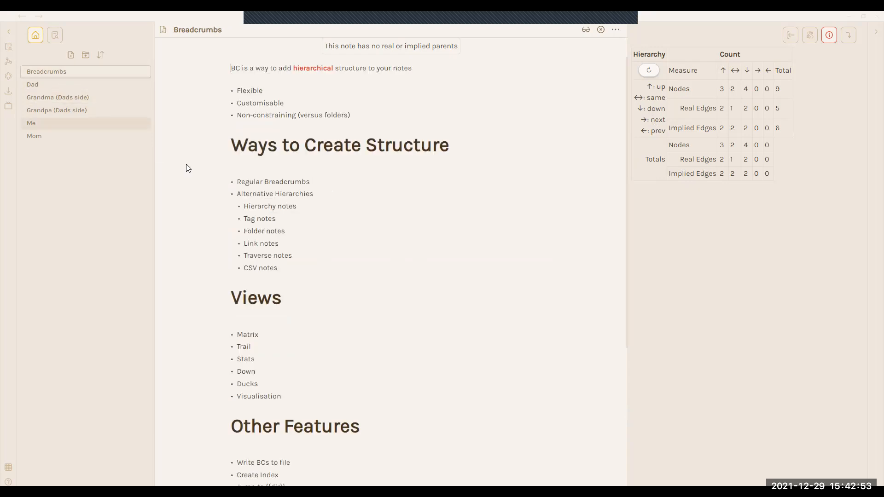
double_click(248, 218)
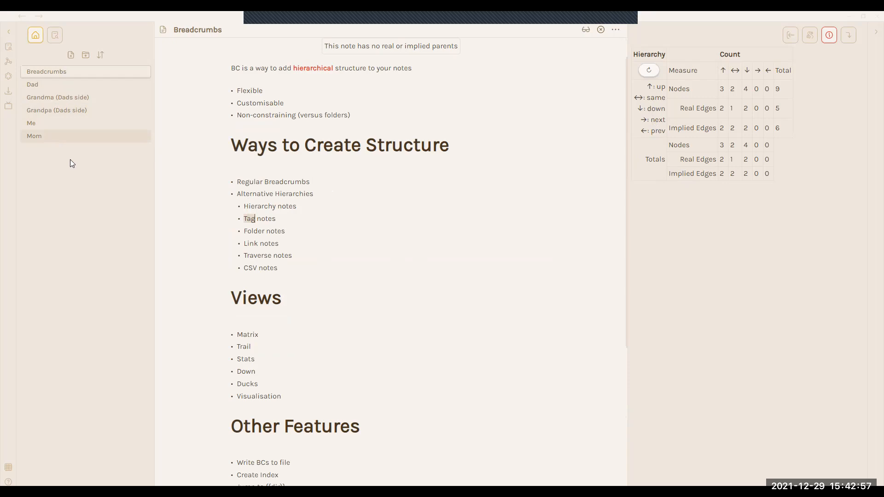
Create a new note named Tag Note.
click(70, 55)
text(T)
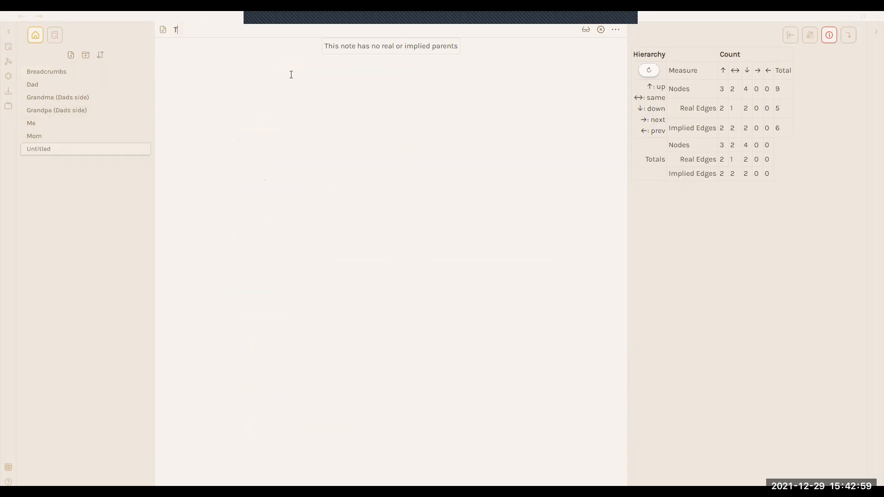
text(ag Note)
key(Return)
Add frontmatter to Tag Note that sets BC-tag-note to '#book'.
text(---)
key(Return)
text(---)
key(Up)
text(BC-)
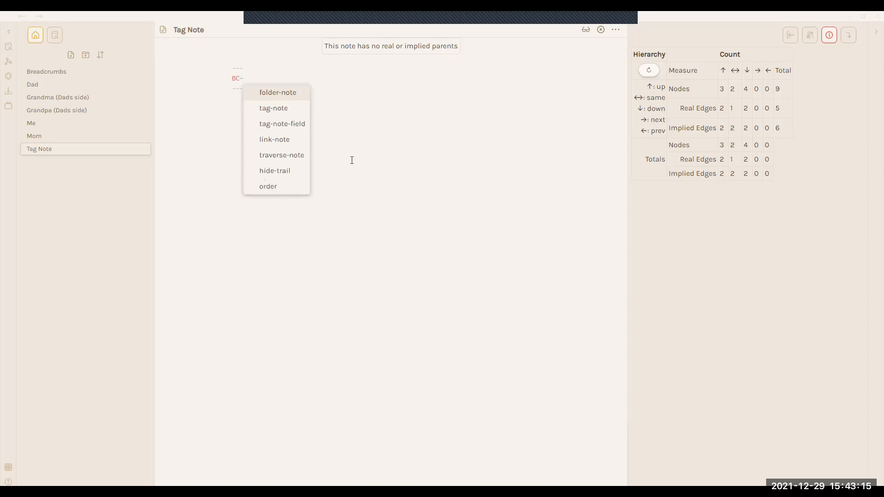
click(300, 109)
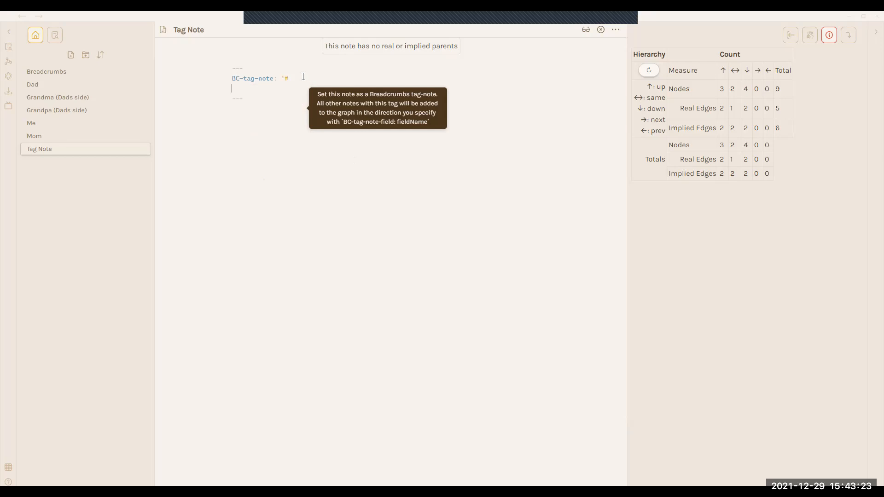
key(BackSpace)
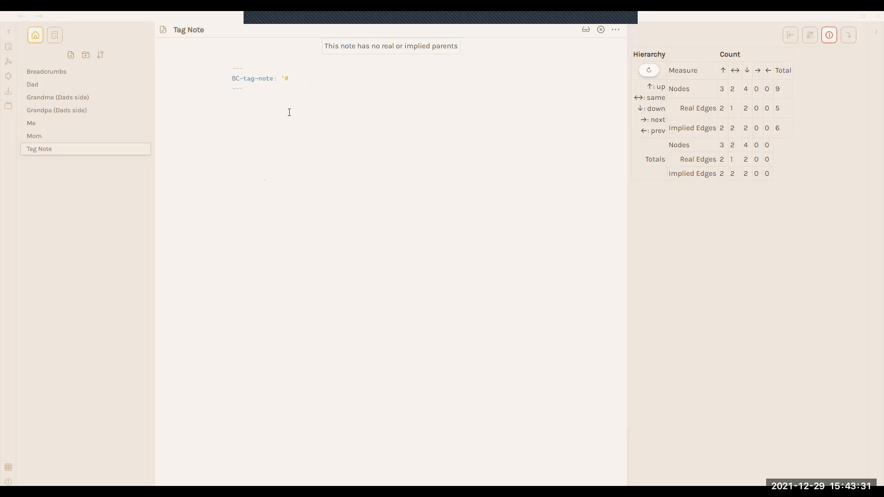
text(book)
Show the Matrix/List view and create a note named Sapiens containing the tag #book.
click(808, 35)
click(71, 55)
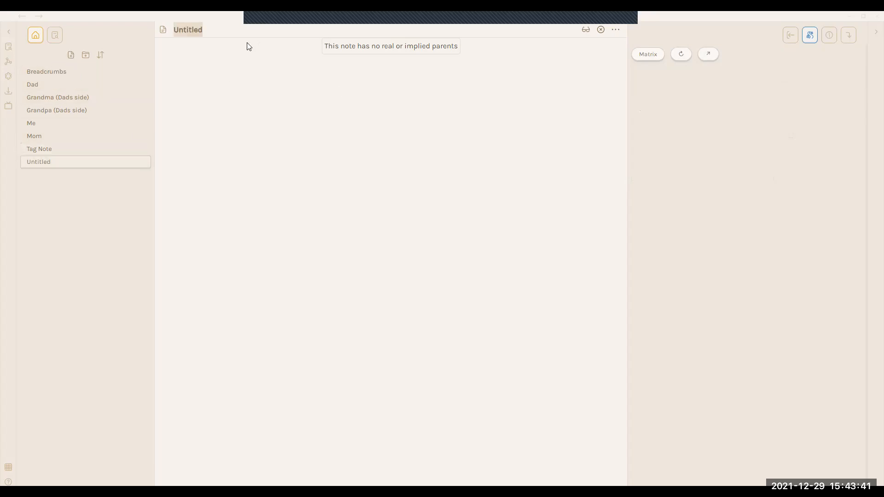
text(Sapiens)
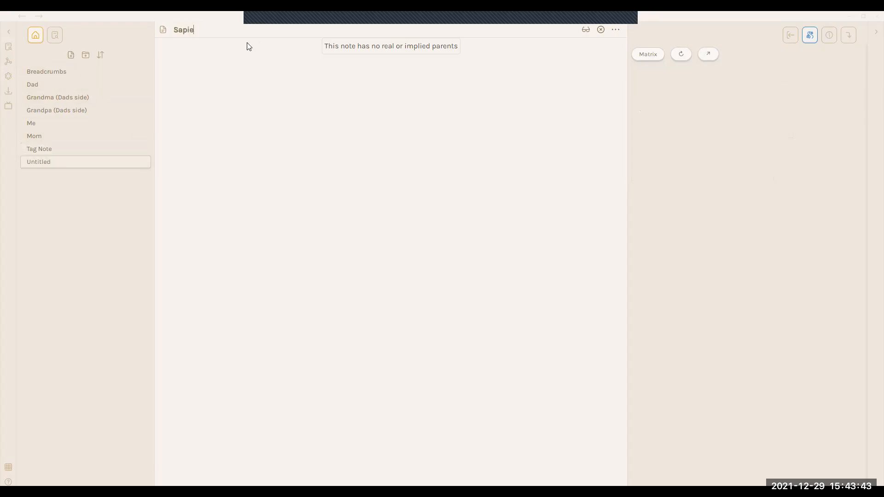
key(Return)
text(#book)
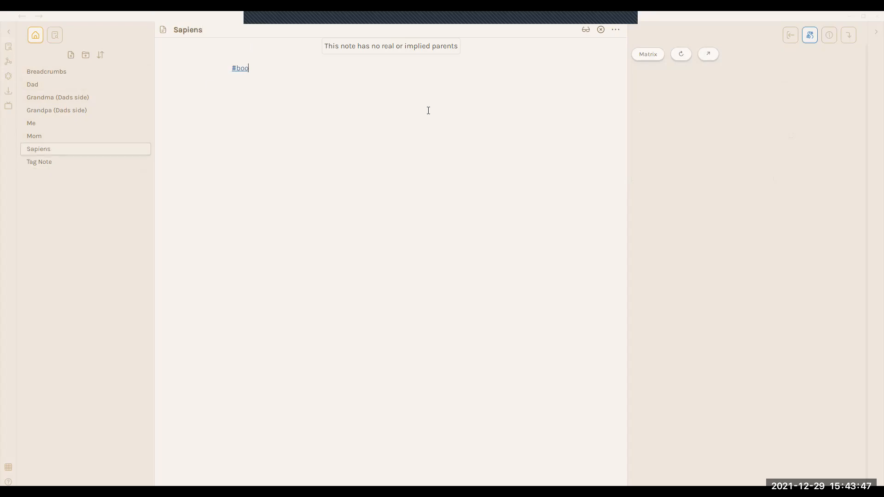
Refresh the index, switch to the Matrix view, and compare the relations of Tag Note and Sapiens.
click(47, 168)
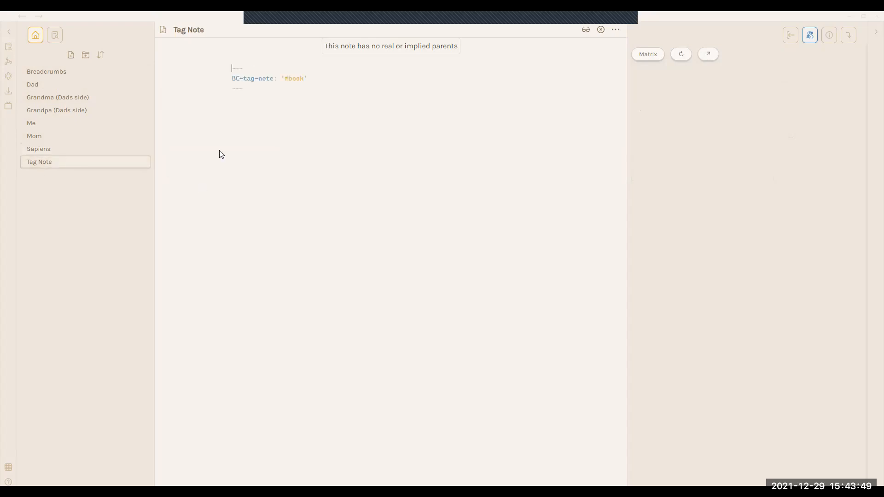
click(678, 53)
click(655, 57)
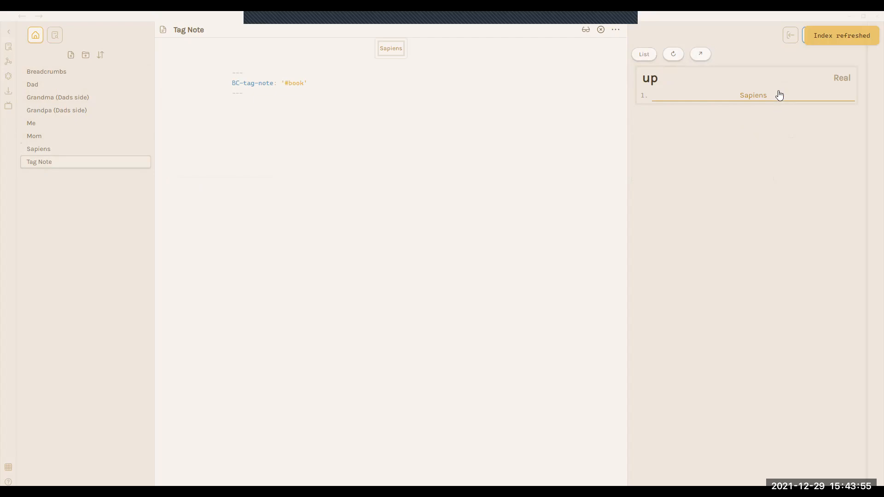
click(49, 149)
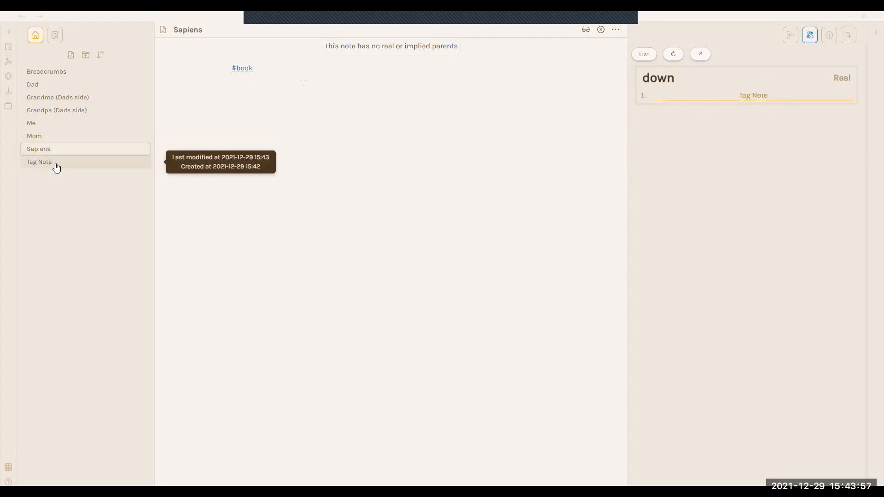
click(92, 162)
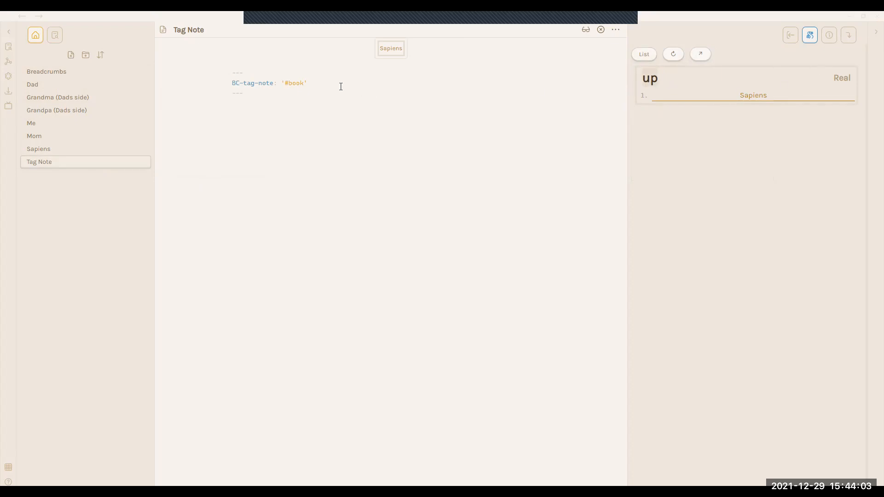
Create a note named Bible tagged #book and refresh the index from Tag Note.
click(70, 55)
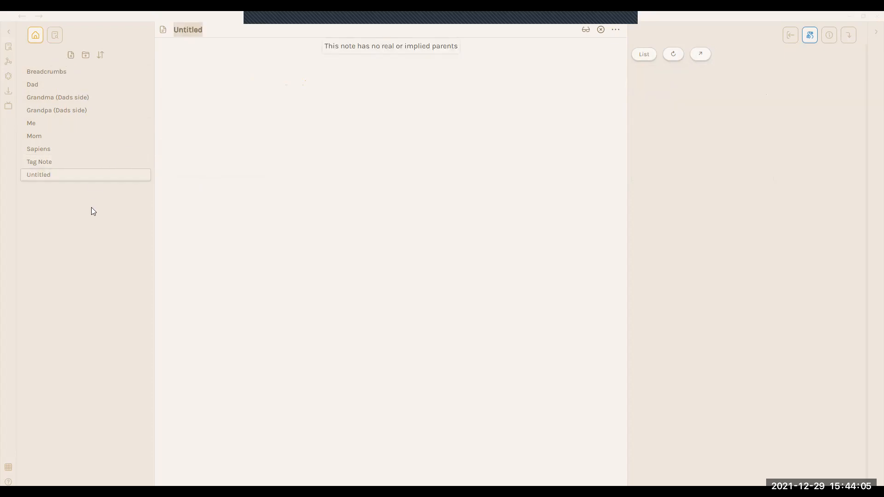
text(Bible)
key(Return)
text(#book)
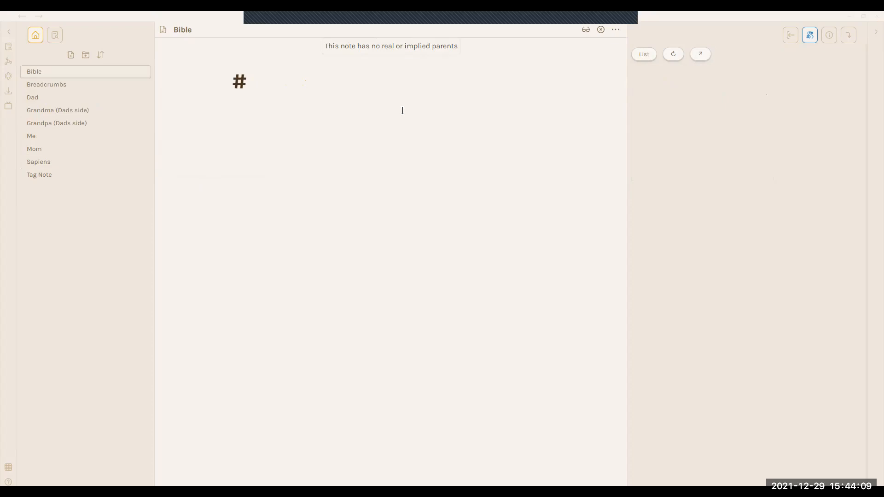
click(46, 178)
click(669, 55)
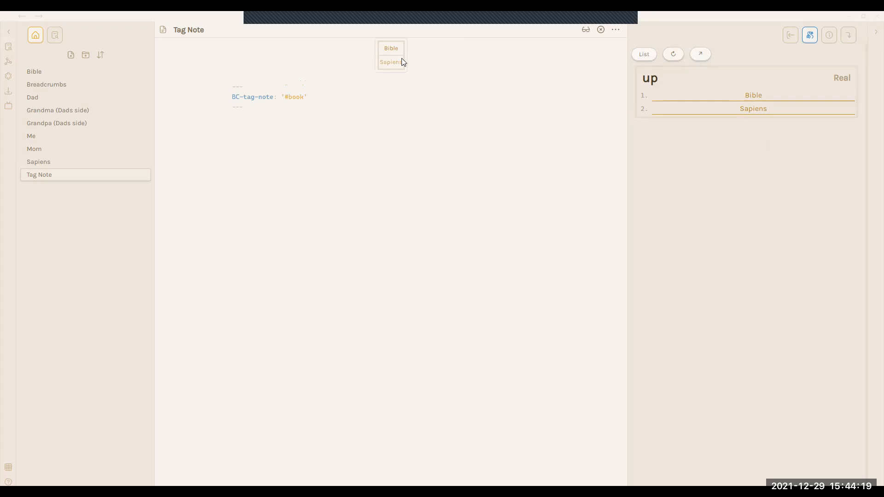
Add BC-tag-note-field: down to Tag Note's frontmatter and refresh the index.
click(347, 94)
key(Return)
text(BC-tag)
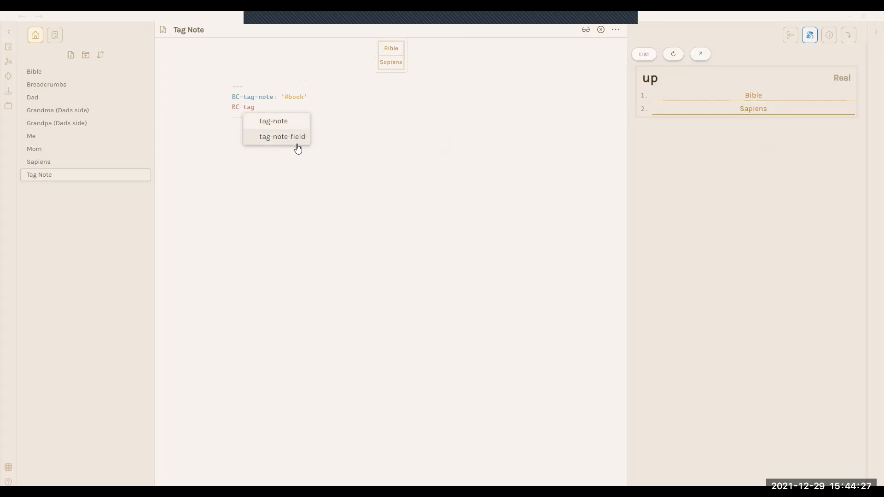
click(298, 138)
text(down)
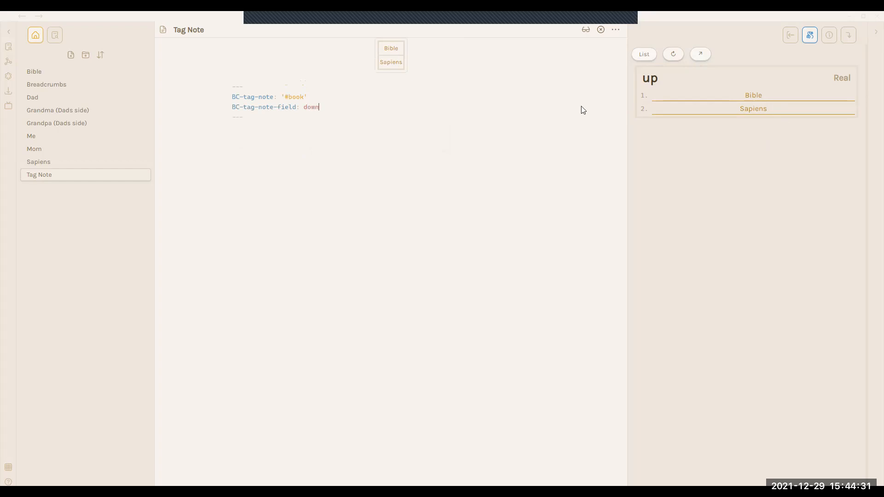
click(673, 54)
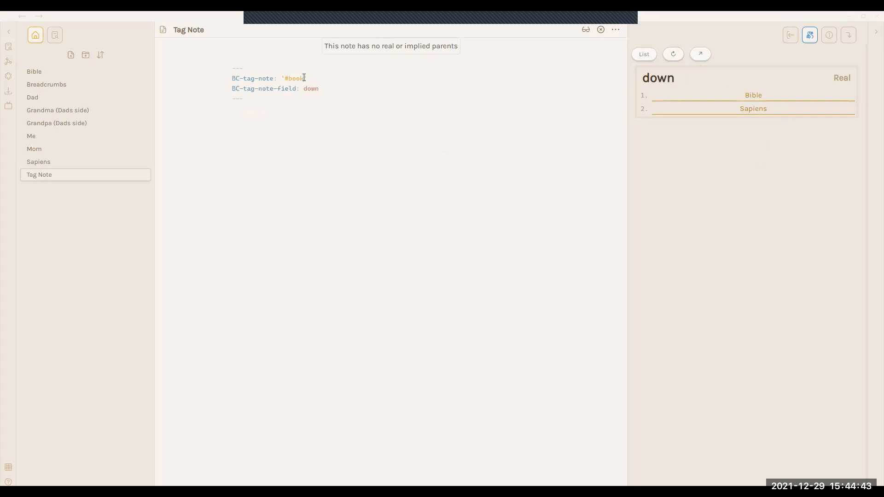
Nest the book tag in Tag Note's BC-tag-note value under sourceNotes/ and highlight the nested tag.
text(/)
key(Left)
key(Left)
key(Left)
key(Left)
text(sourceNotes/)
drag(349, 79, 289, 80)
Replace the last part of the nested tag in Tag Note's frontmatter with /film.
key(Right)
key(BackSpace)
key(BackSpace)
key(BackSpace)
key(BackSpace)
key(BackSpace)
text(/film)
Remove the /film part from the BC-tag-note value in Tag Note.
key(BackSpace)
key(BackSpace)
key(BackSpace)
key(BackSpace)
key(BackSpace)
key(ctrl+shift+Left)
click(369, 162)
Create a new note named Link Note.
click(71, 54)
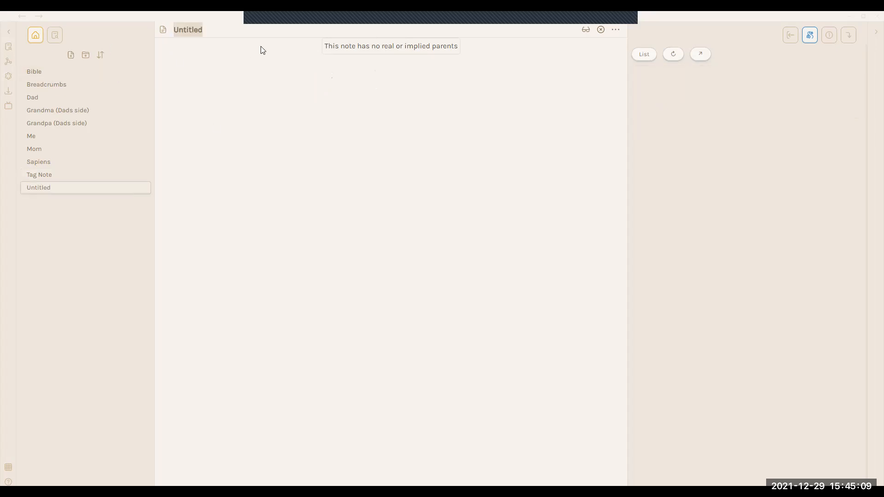
text(Link Note)
key(Return)
Add frontmatter with BC-link-note: up to Link Note.
text(--- )
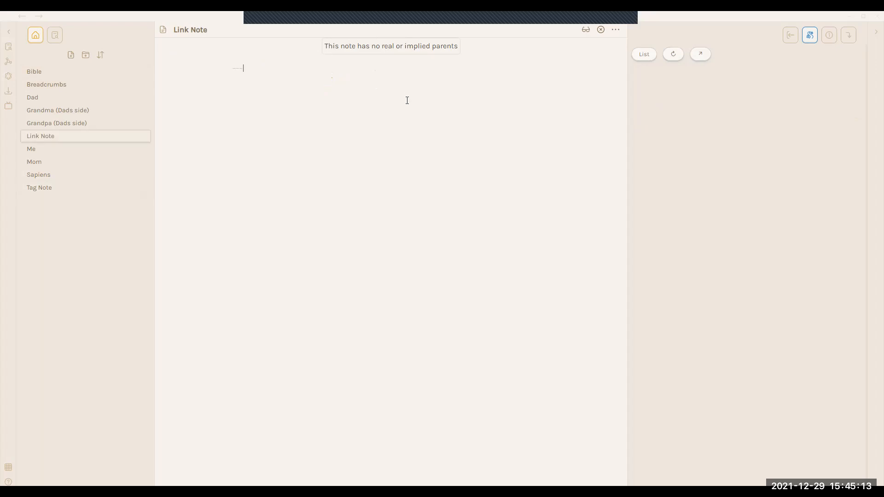
text(BC-link)
key(Return)
key(Return)
Add a link to Bible in the body of Link Note and refresh the Breadcrumbs index.
text([[)
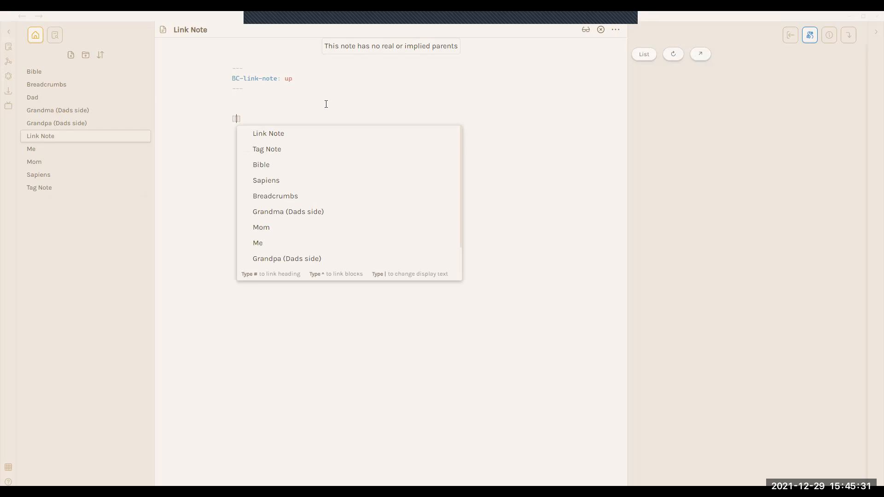
click(299, 162)
text(p)
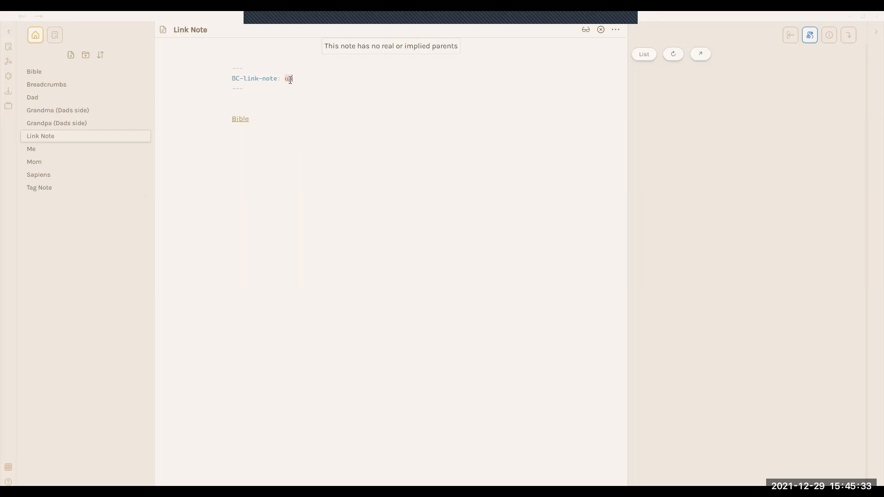
click(675, 55)
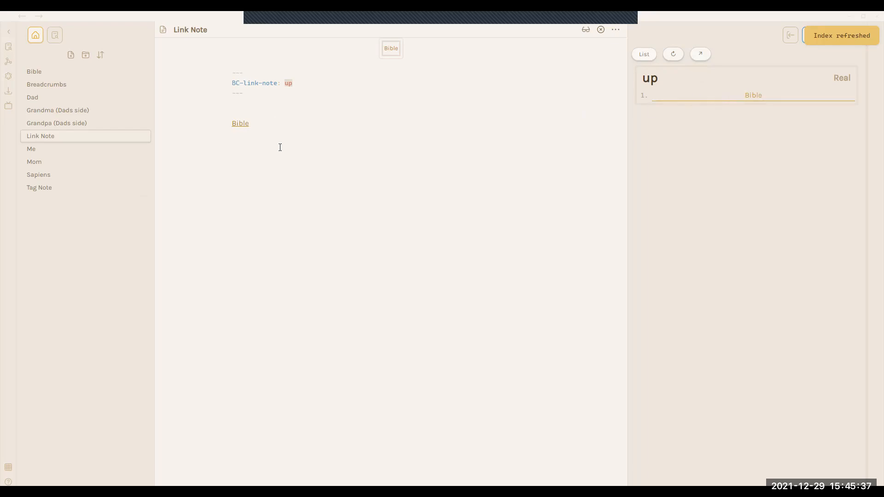
Add a link to Sapiens below the Bible link and refresh the Breadcrumbs index.
click(288, 126)
key(Return)
text([[)
key(Down)
key(Down)
key(Down)
key(Down)
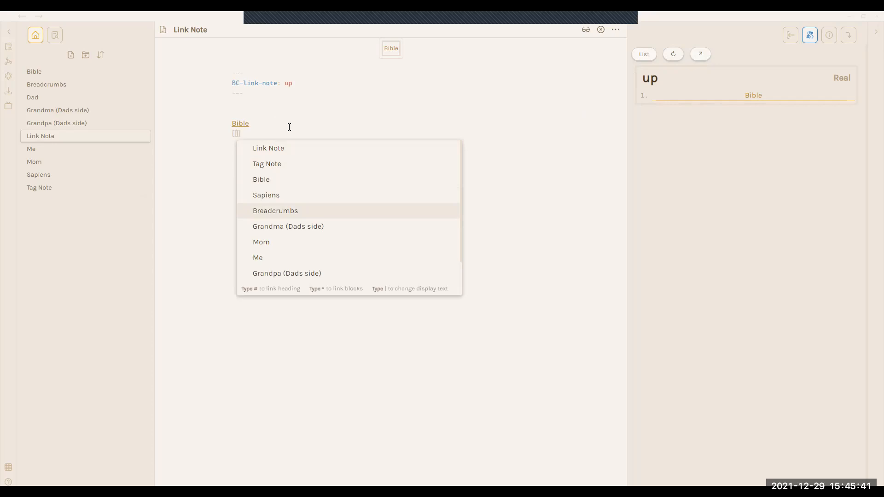
key(Up)
key(Return)
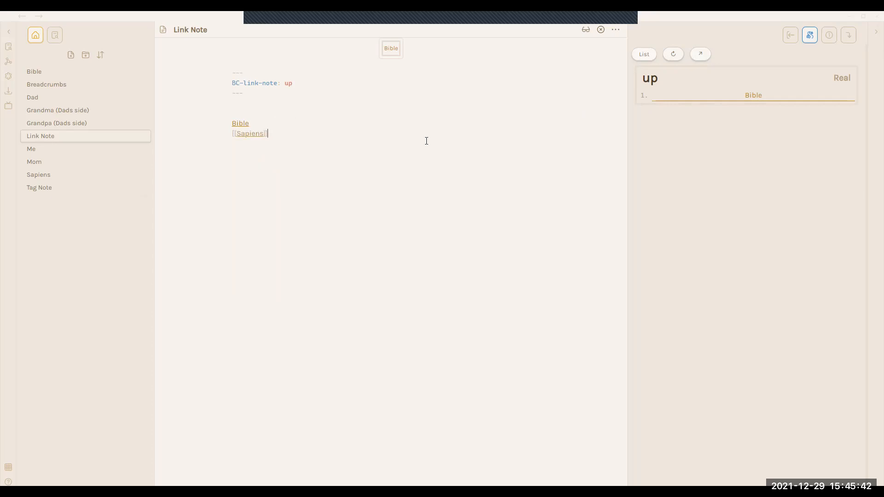
click(673, 54)
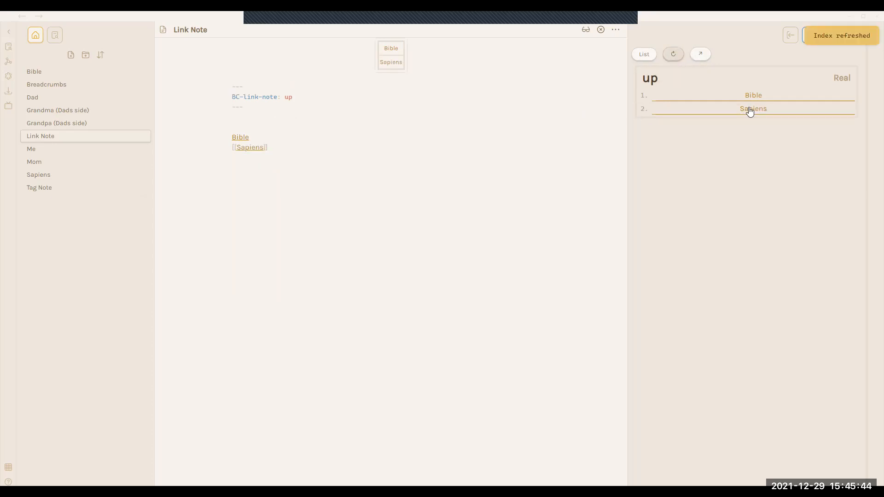
Set Link Note's BC-link-note value to same and refresh the Breadcrumbs index, highlighting the two links and the value.
double_click(288, 97)
text(same)
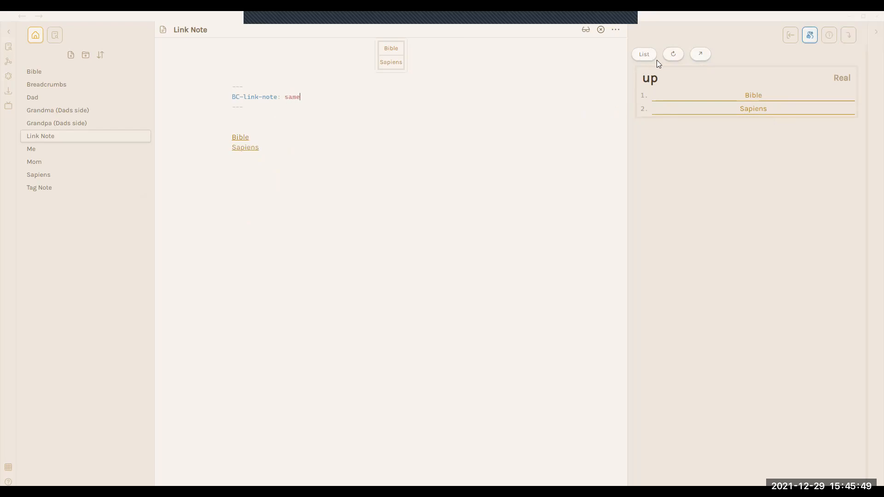
click(672, 53)
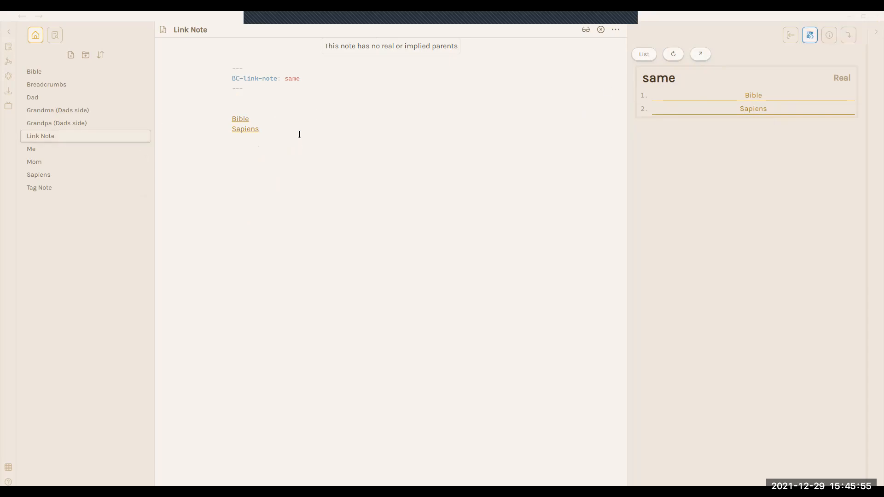
drag(275, 140, 191, 113)
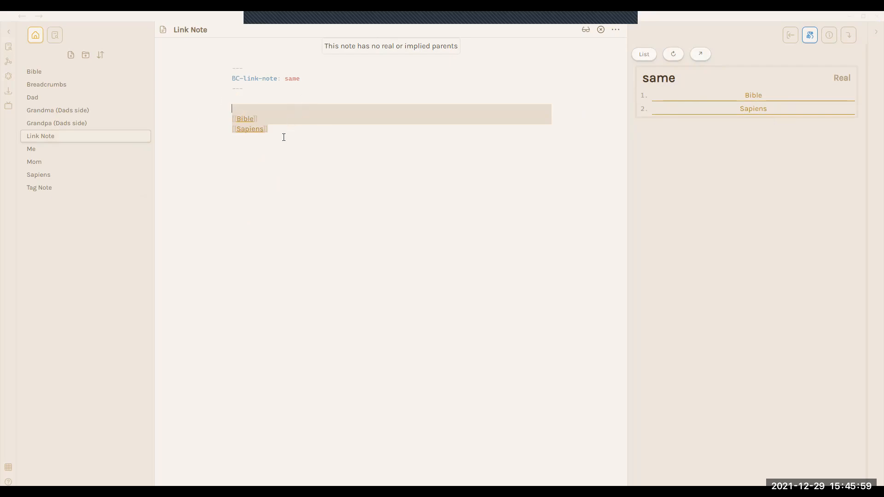
double_click(296, 82)
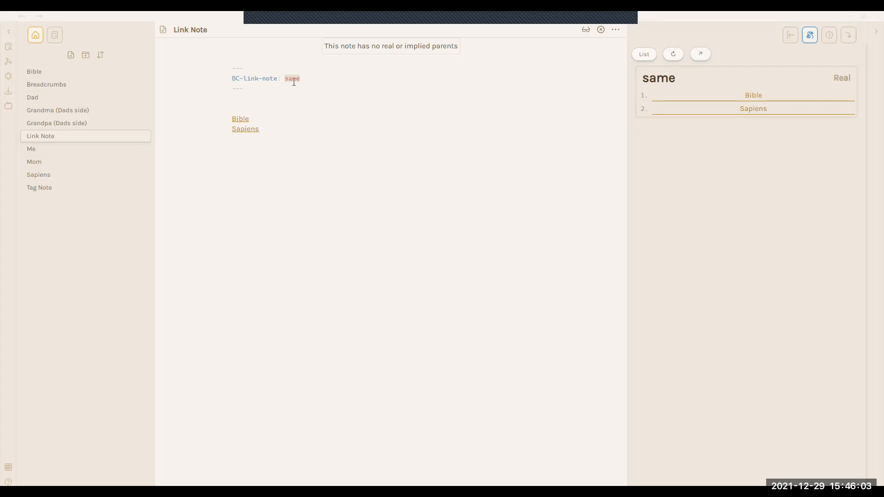
Create a new folder named Folder.
click(85, 55)
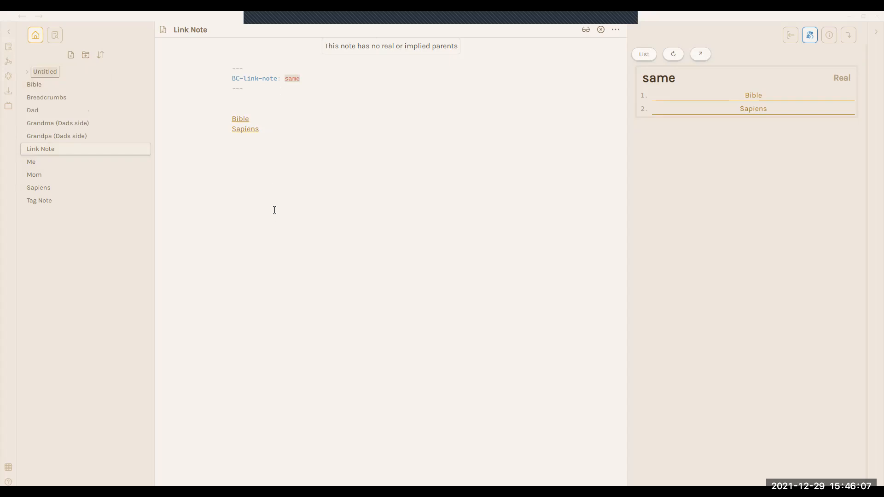
text(Folder)
key(Return)
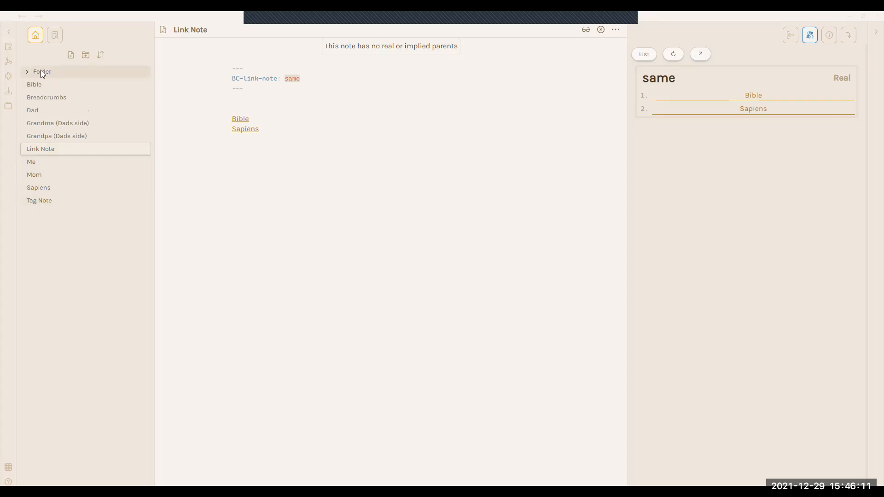
Create a new note named folderNote inside Folder.
right_click(44, 73)
click(95, 87)
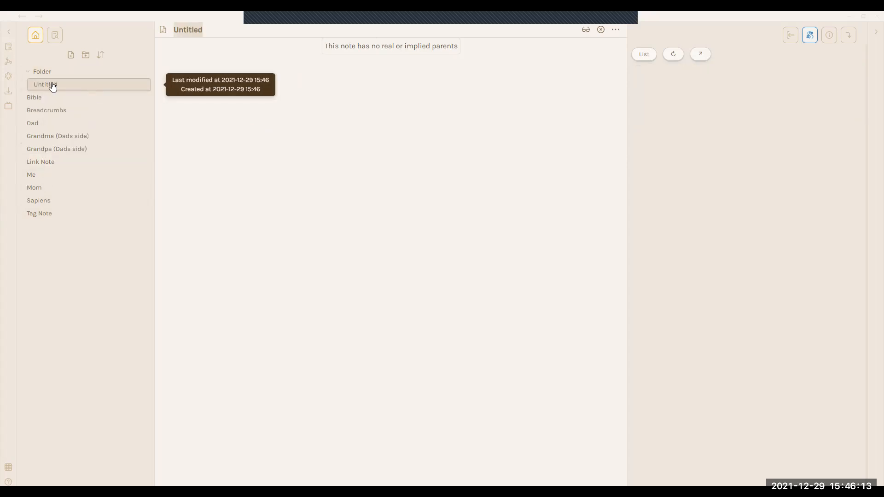
text(folderNotre)
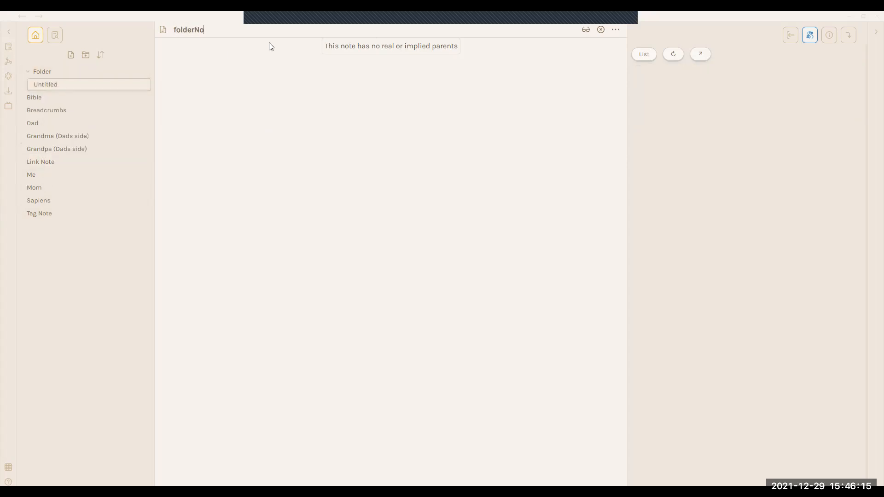
key(BackSpace)
key(BackSpace)
Add frontmatter with BC-folder-note: up to folderNote.
text(C-fol)
key(Return)
text(up)
key(Return)
text(--)
Create two new notes named 1 and 2 inside Folder.
right_click(109, 72)
click(131, 80)
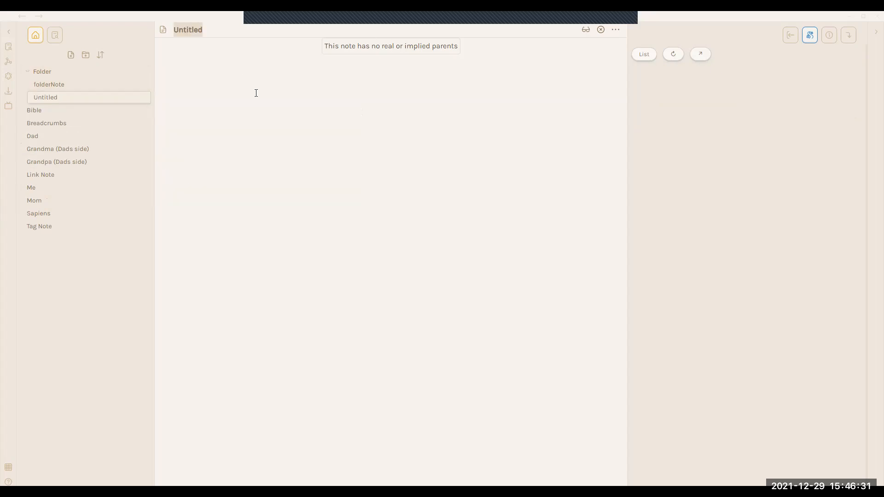
text(1)
key(Return)
right_click(56, 74)
click(81, 83)
text(2)
key(Return)
Reopen folderNote, highlight its BC-folder-note value and refresh the Breadcrumbs index.
click(95, 111)
click(302, 80)
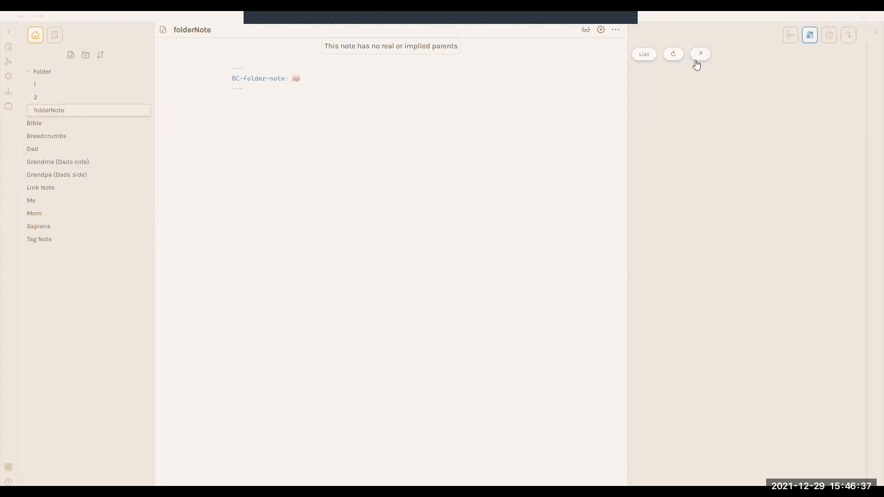
click(673, 54)
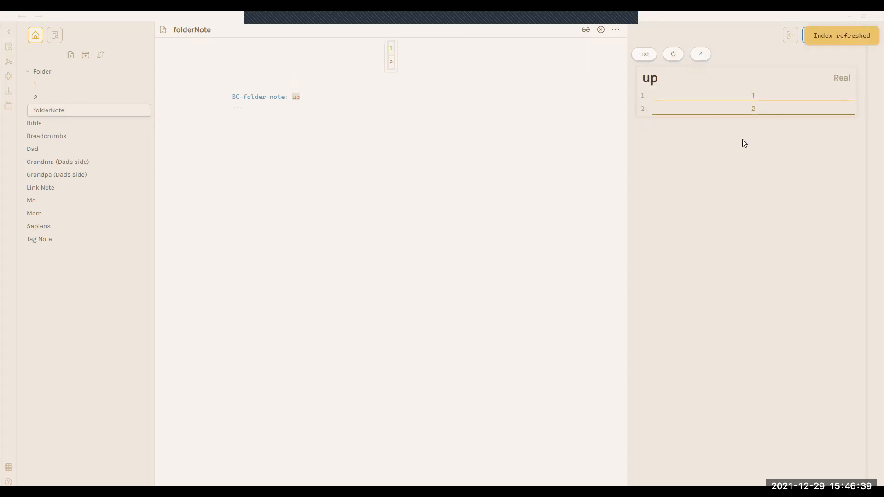
Set folderNote's BC-folder-note value to down.
click(314, 89)
double_click(298, 97)
text(down)
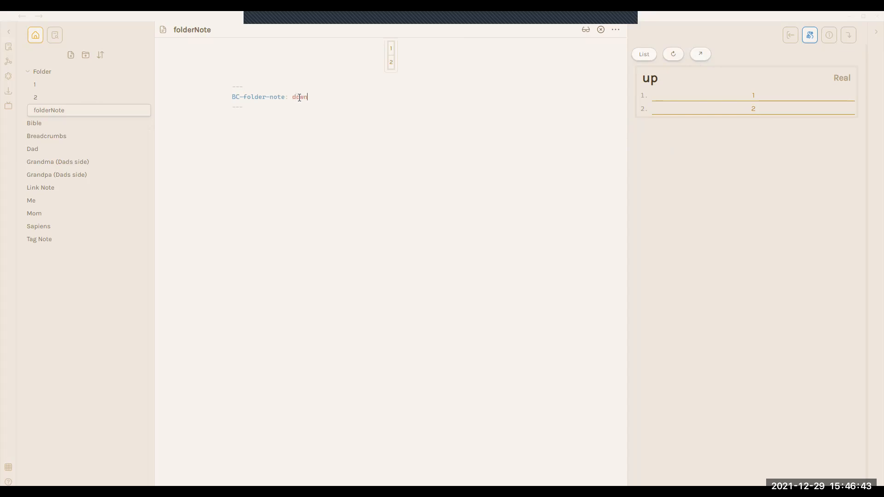
Create a new note named 3 inside Folder.
right_click(60, 72)
click(83, 83)
text(3)
key(Return)
Refresh the Breadcrumbs index from folderNote and follow its down link to note 3.
click(132, 126)
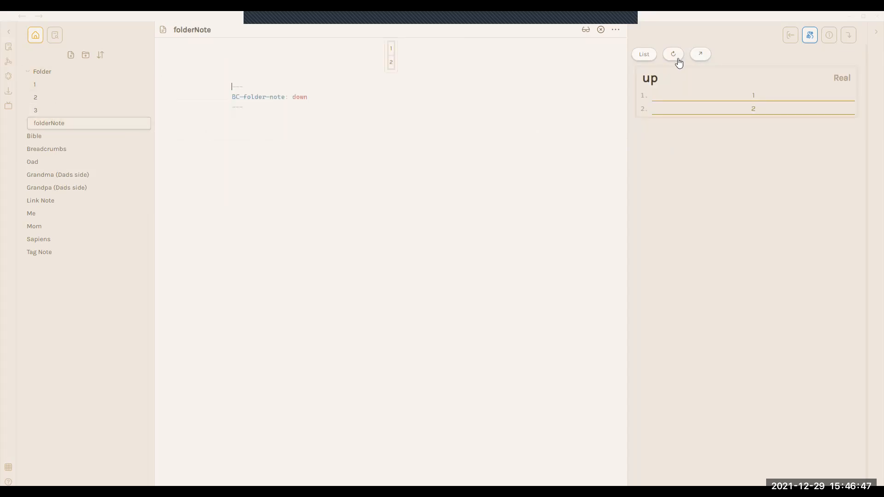
click(682, 55)
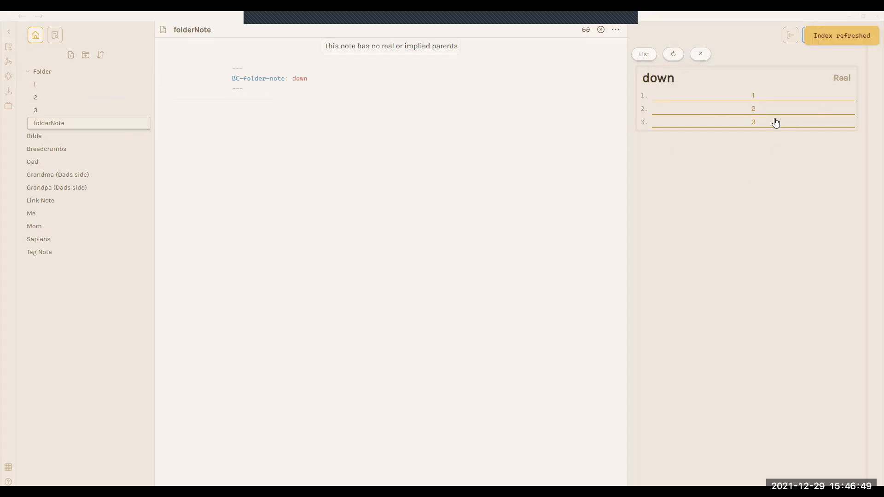
click(753, 122)
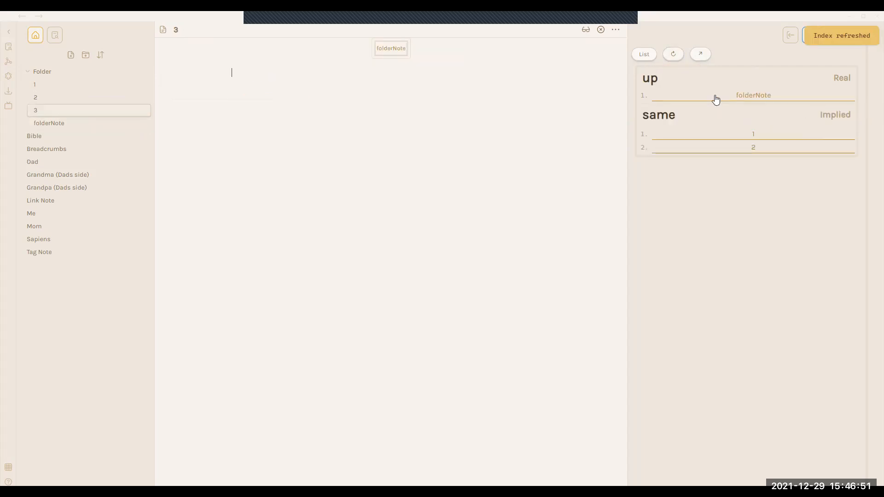
drag(171, 29, 203, 32)
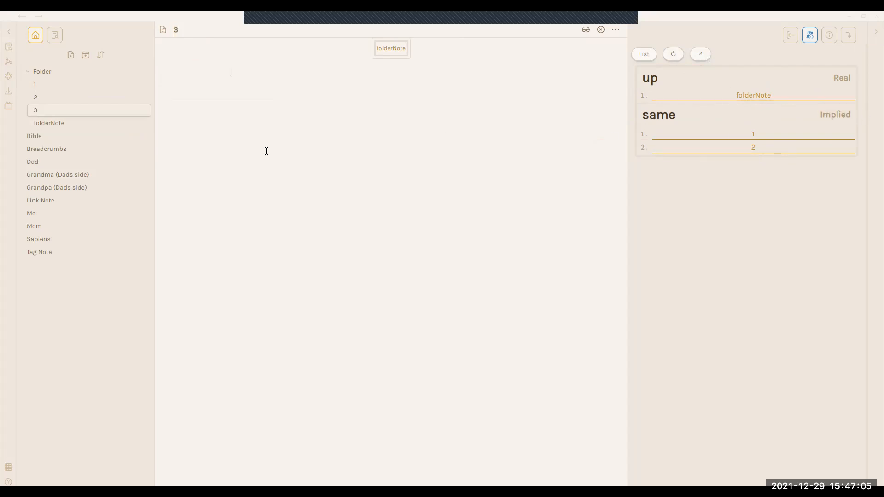
Check the alternative hierarchies in the Breadcrumbs note and delete the BC-folder-note line from folderNote's frontmatter.
click(75, 151)
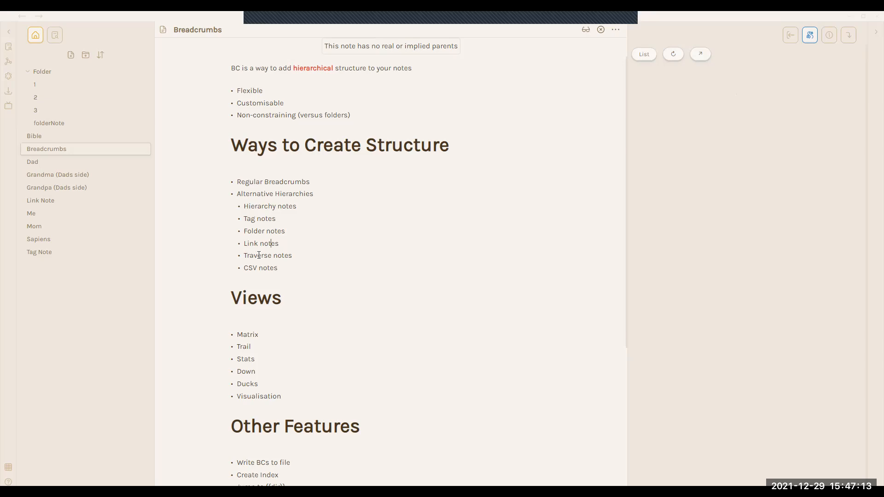
click(71, 126)
drag(233, 79, 437, 85)
click(379, 77)
triple_click(264, 79)
key(BackSpace)
Rename folderNote as traverseNote.
click(180, 27)
text(traverseNote)
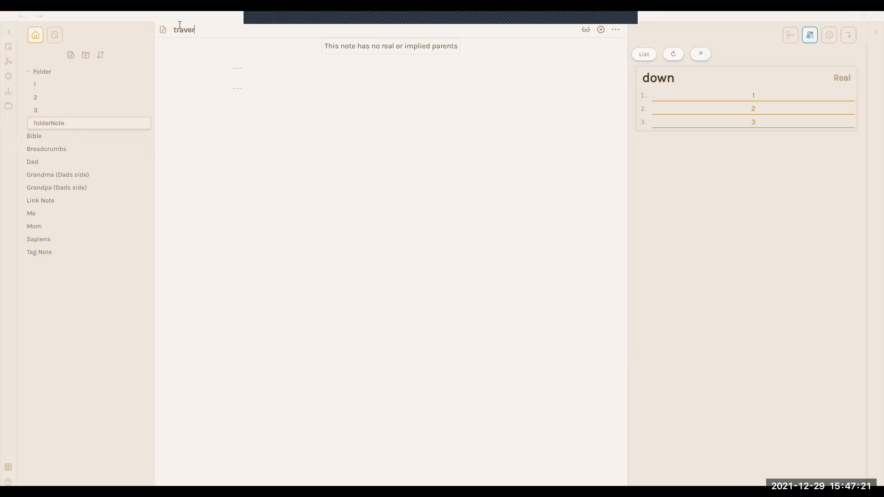
key(Return)
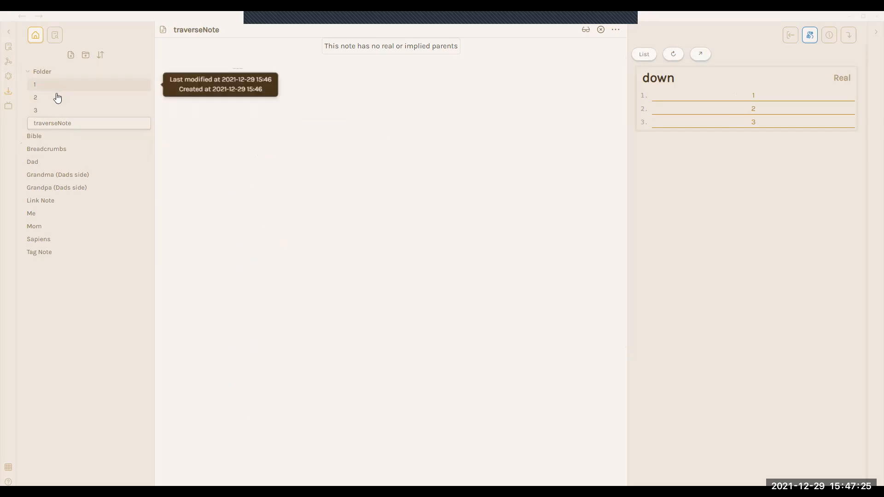
Rename note 3 in Folder as 2.1.
click(60, 110)
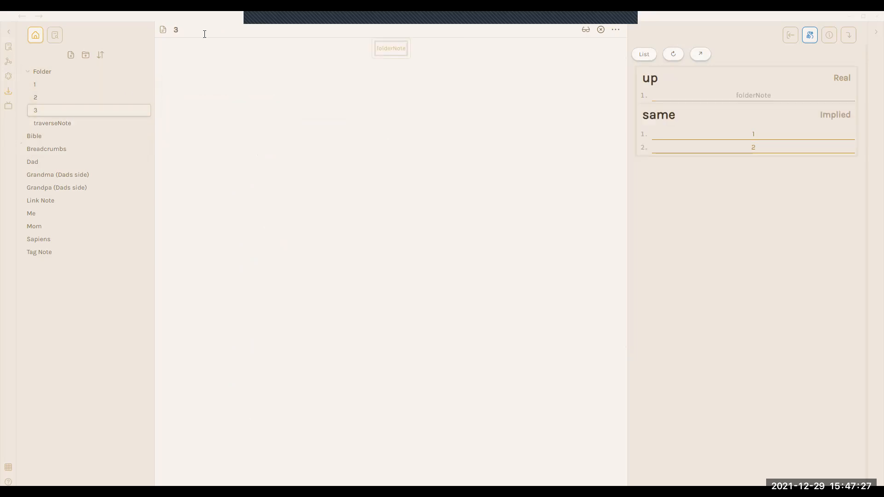
text(.1)
key(BackSpace)
key(BackSpace)
key(BackSpace)
text(2.1)
key(Return)
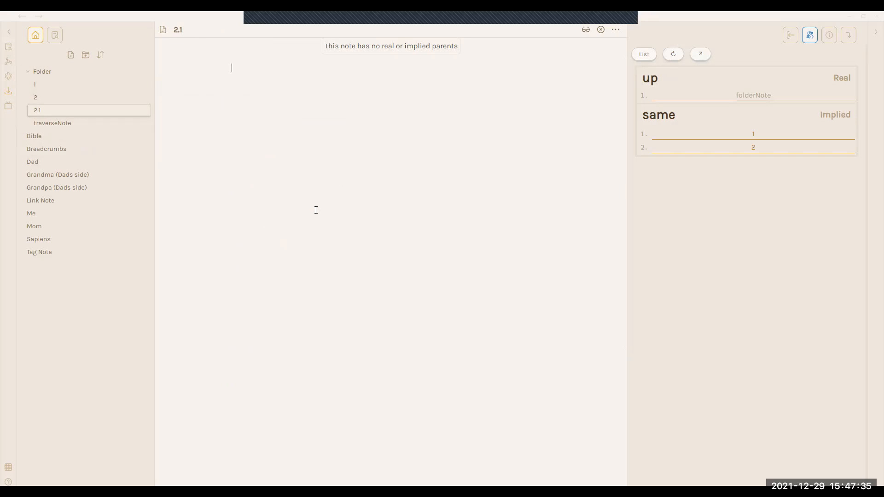
Create a new note named 1.1 inside Folder.
right_click(71, 75)
click(102, 85)
text(1.1)
key(Return)
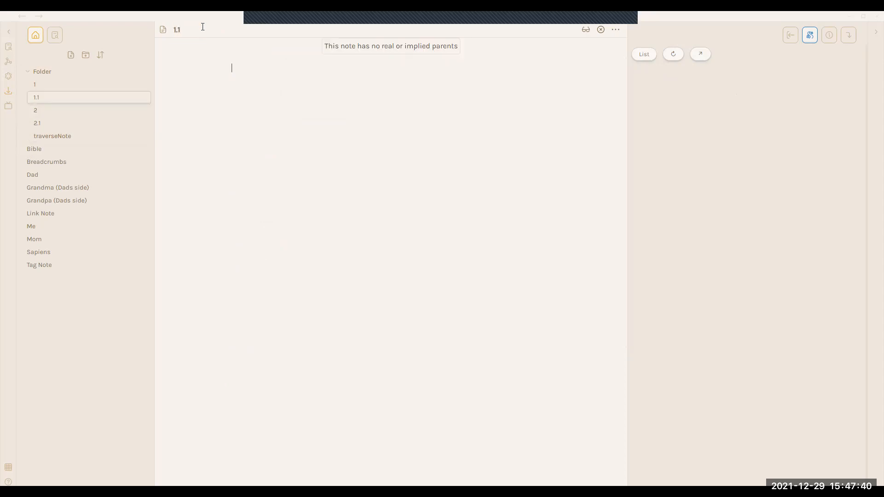
Add links to notes 1 and 2 below the frontmatter of traverseNote.
click(46, 109)
click(52, 136)
click(340, 121)
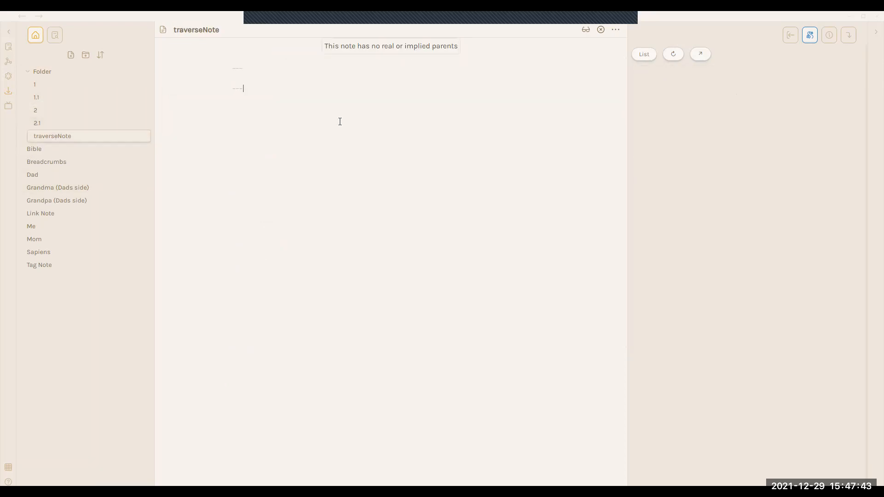
text([[1)
key(Return)
text(, [[2)
click(319, 86)
click(194, 31)
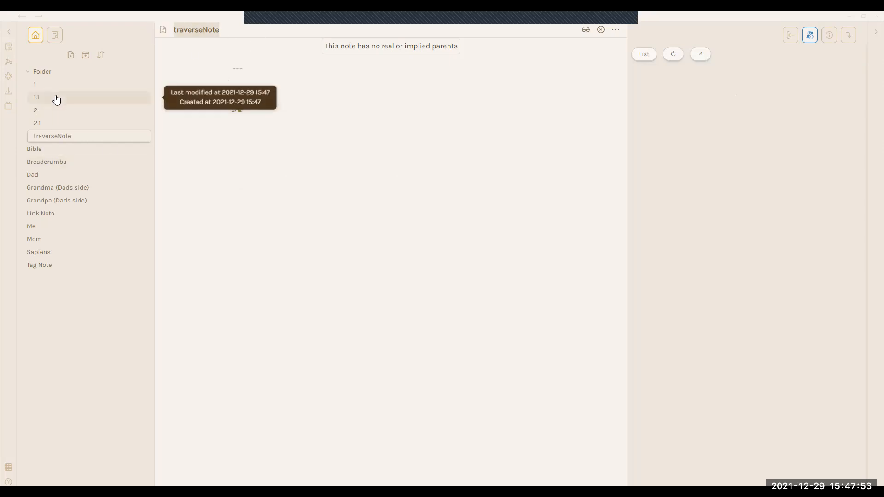
Add a link to 1.1 in note 1 and a link to 2.1 in note 2.
click(234, 109)
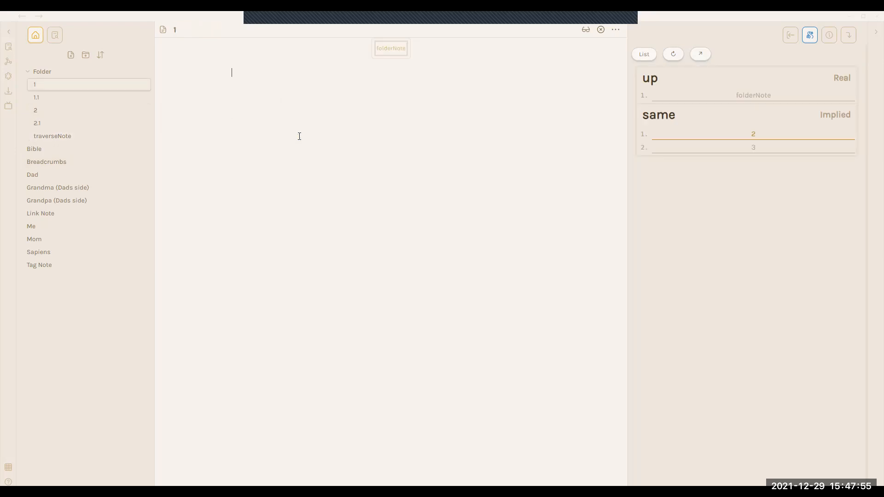
text([[1.1)
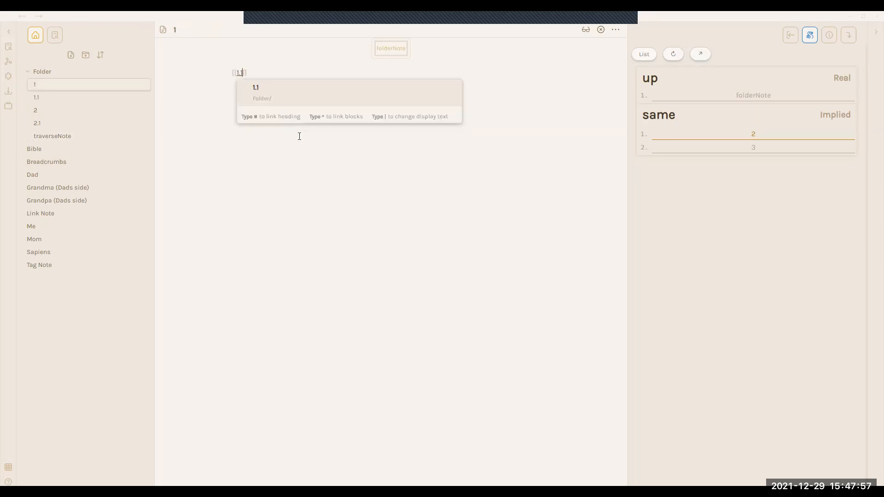
click(53, 112)
text([[2)
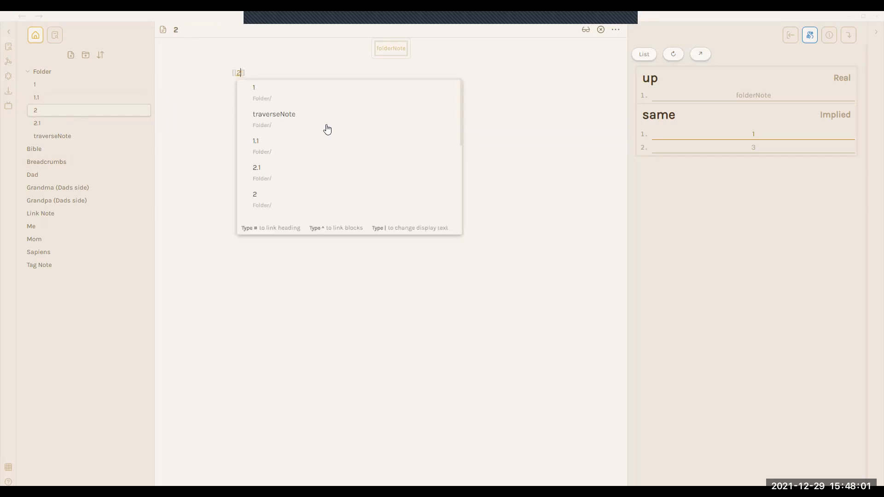
text(.1)
key(Return)
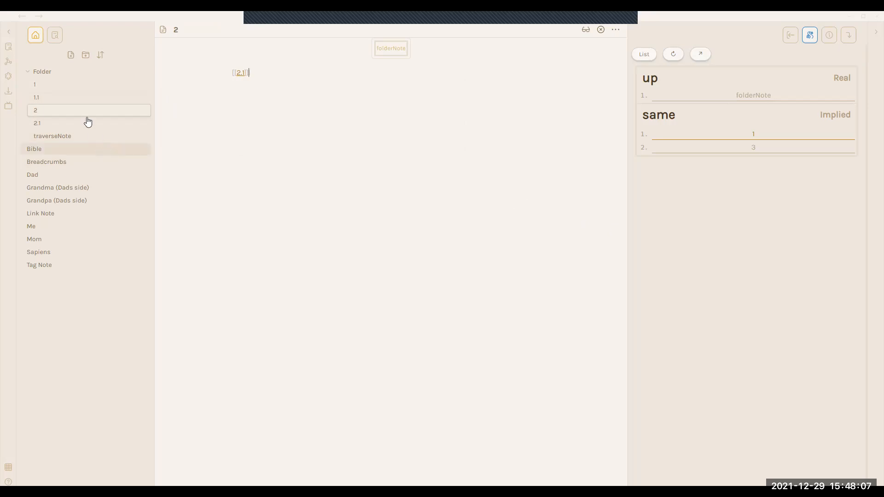
Add the frontmatter field BC-traverse-note: down to traverseNote and refresh the Breadcrumbs index.
click(57, 137)
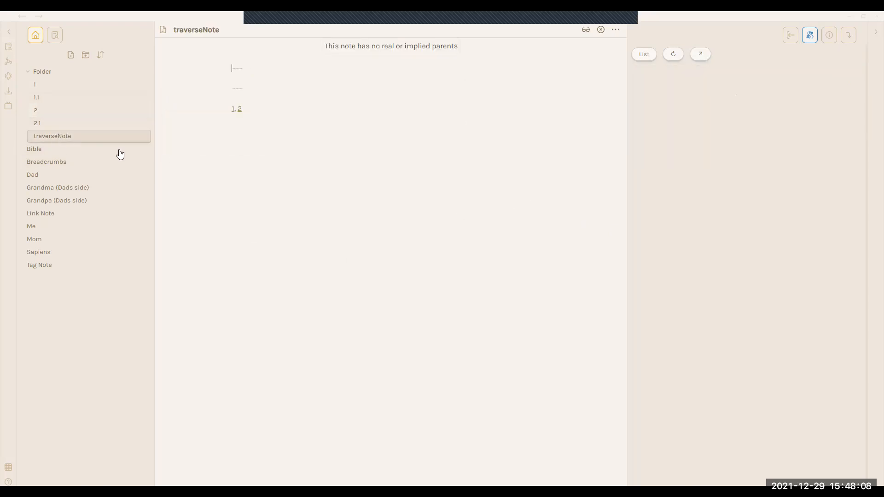
click(234, 110)
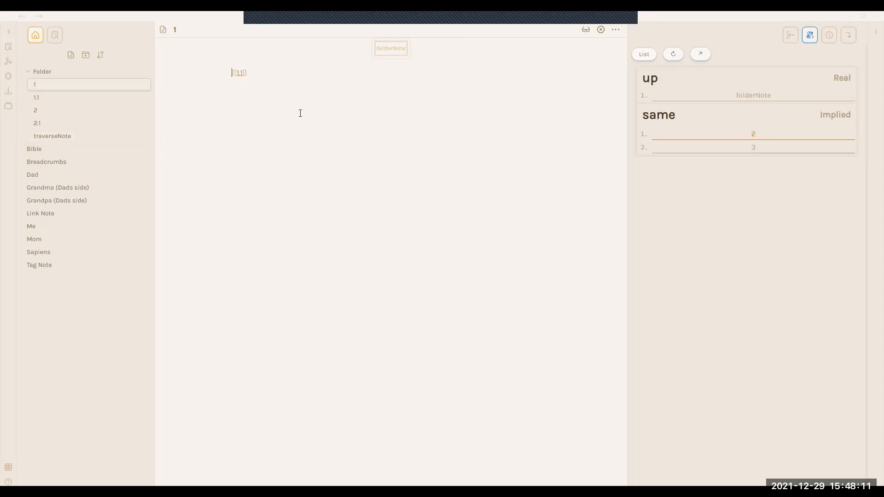
key(ctrl+alt+Left)
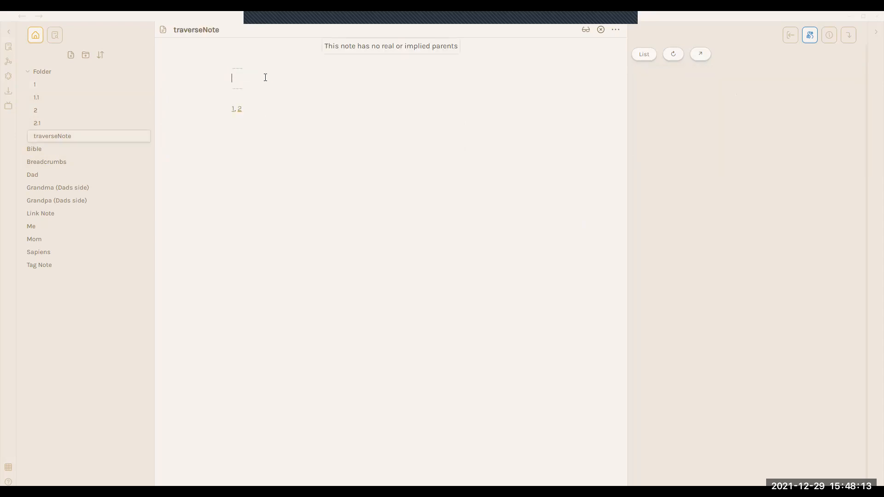
text(BC-traverse-note:)
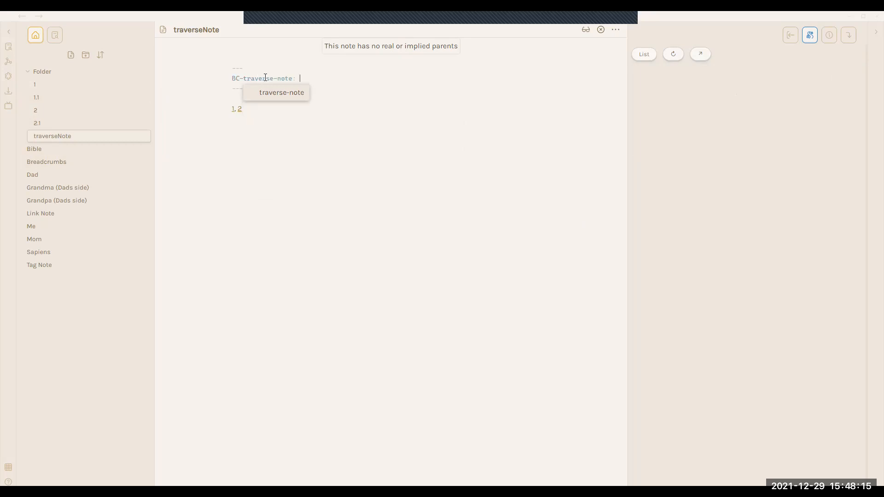
key(Escape)
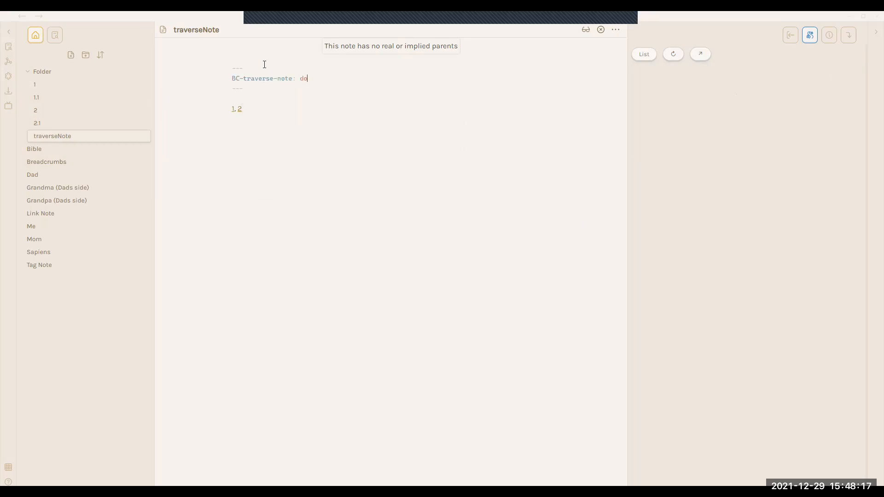
click(673, 53)
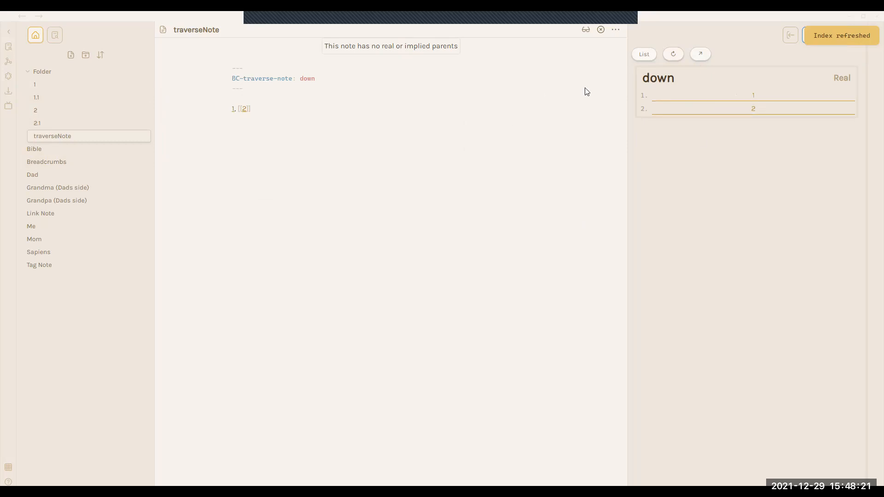
click(293, 88)
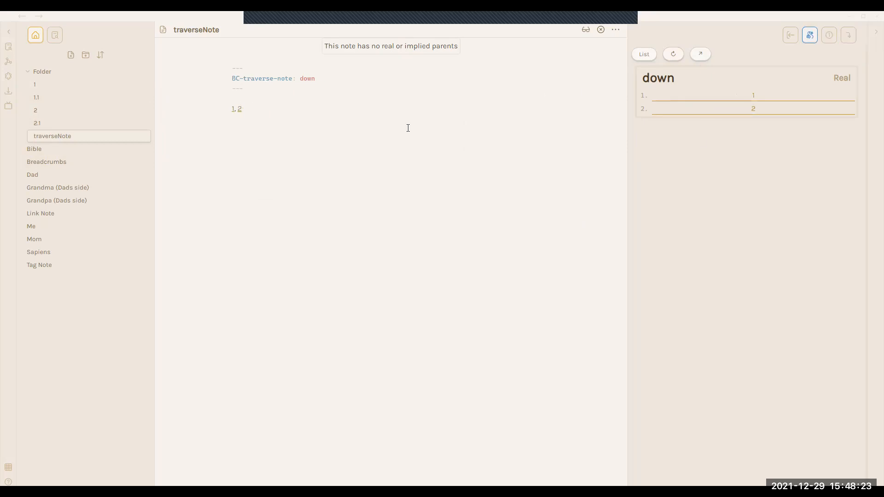
Follow the hierarchy between traverseNote and note 1, then on to note 1.1, checking the relations of each note.
click(772, 100)
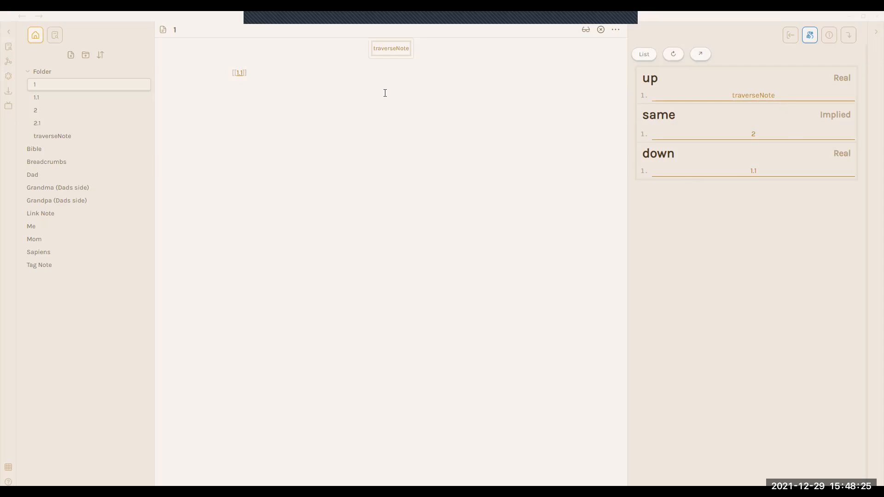
drag(287, 79, 183, 74)
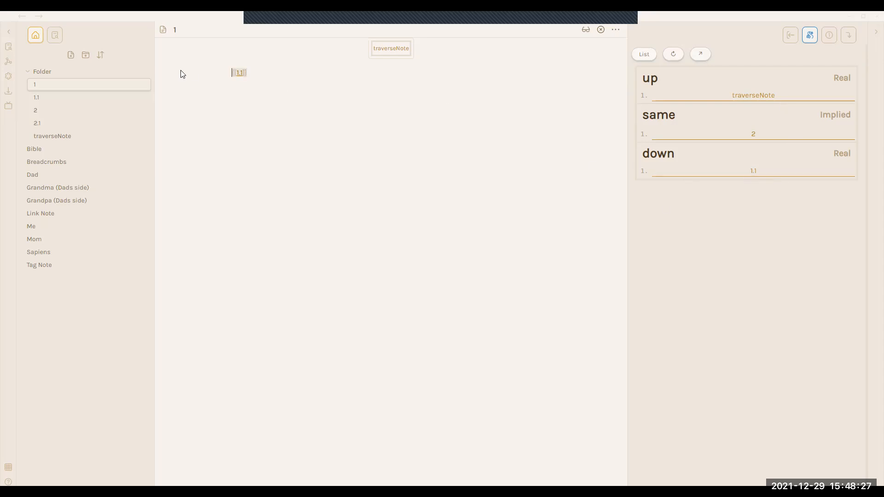
click(332, 134)
click(764, 95)
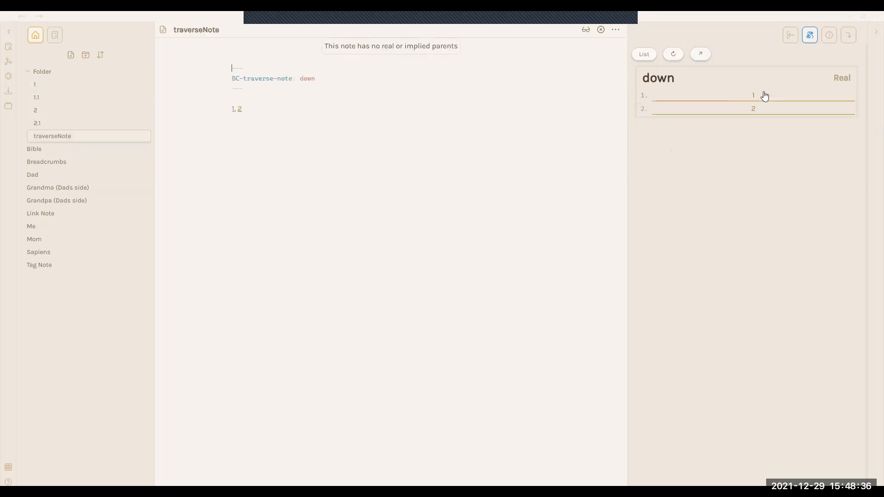
double_click(311, 79)
click(733, 99)
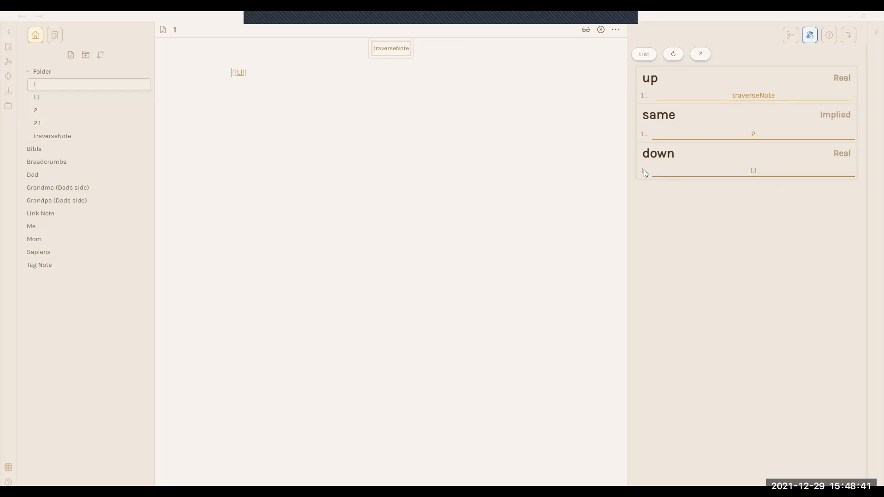
click(747, 171)
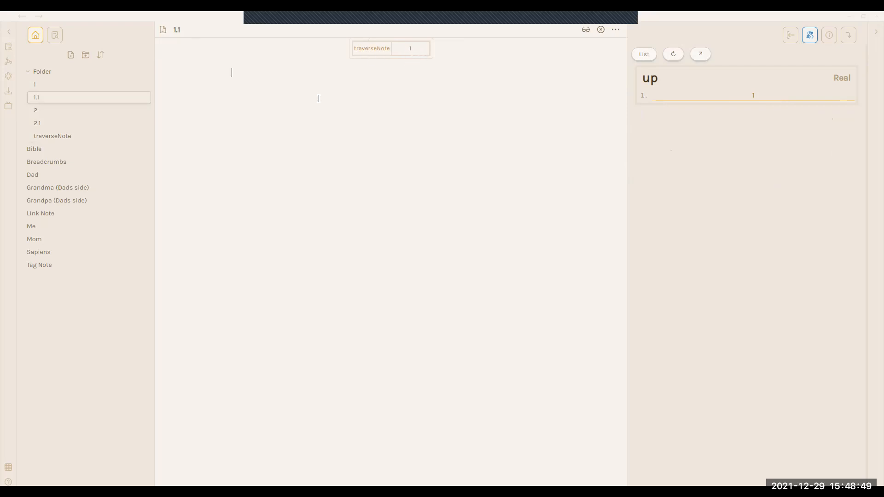
Add a link to 1.1.1 in note 1.1, and create the linked note after refreshing the index.
text([[1.1.)
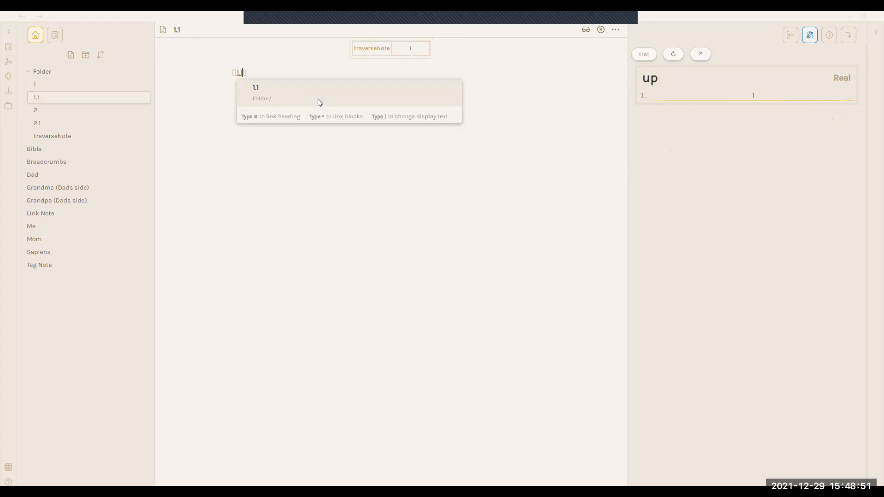
click(297, 70)
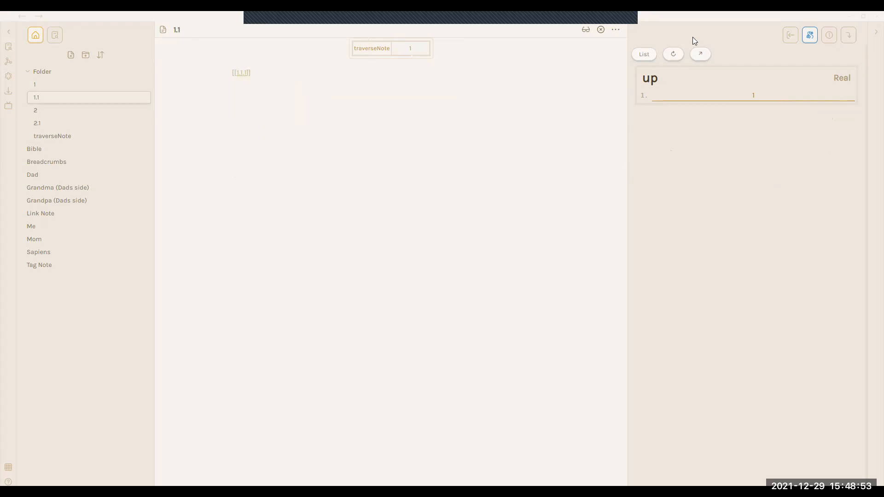
click(674, 56)
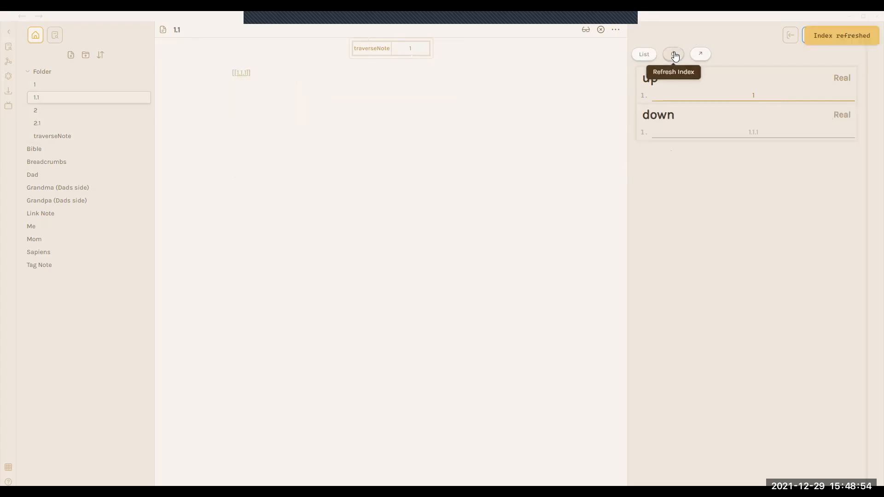
click(775, 136)
click(753, 96)
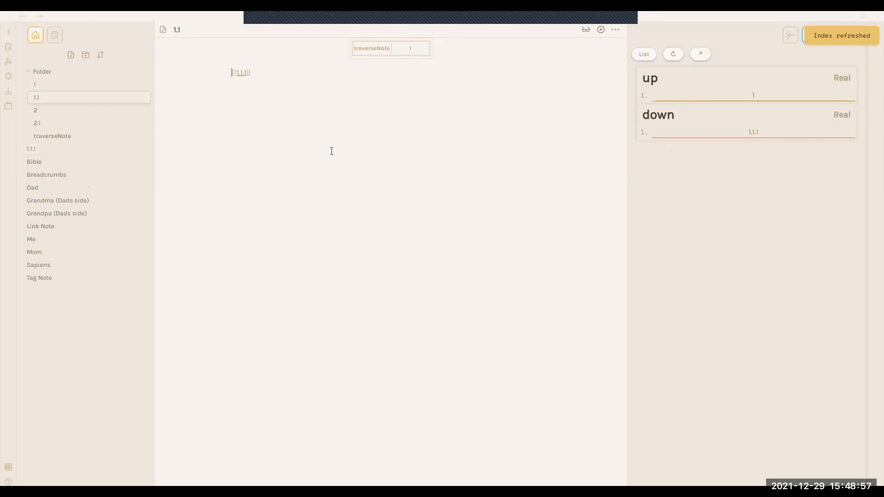
Add a second link to 1.1.2 in note 1.1, and create that note after refreshing the index.
text([[1)
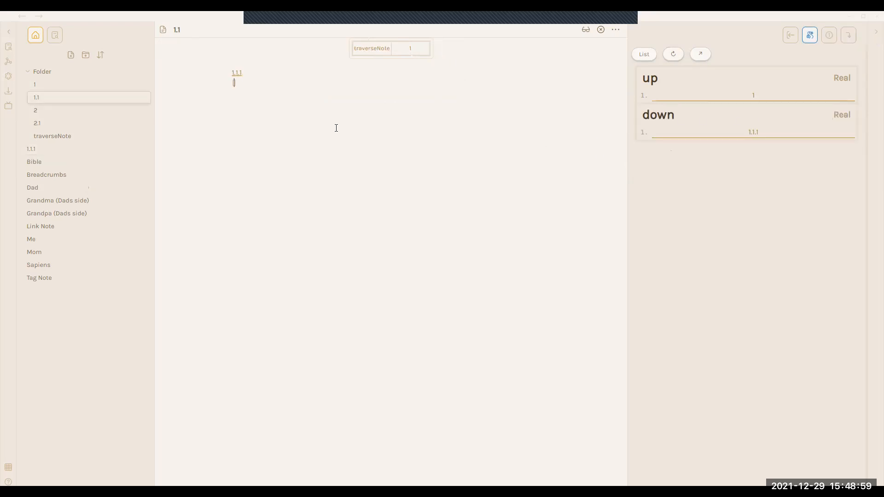
text(.1.2)
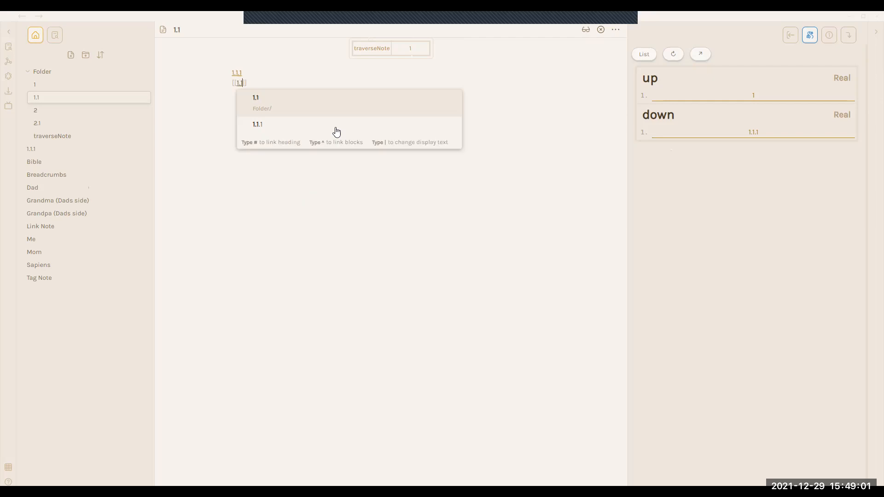
click(533, 81)
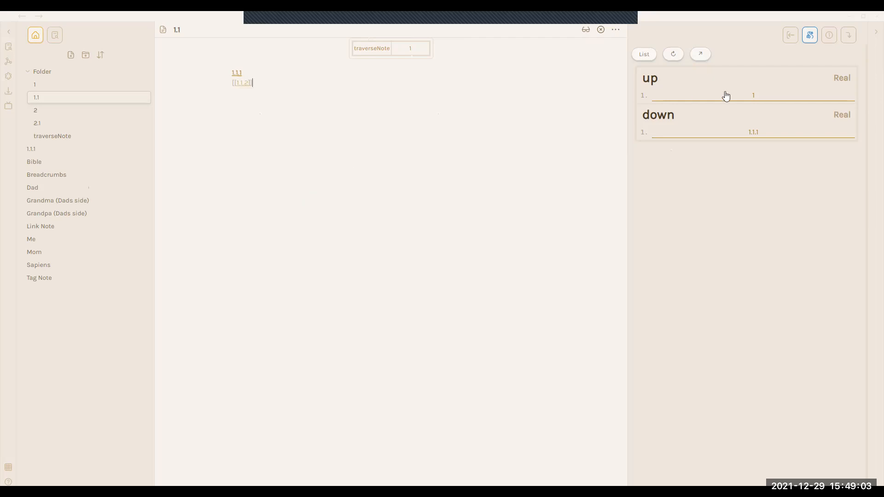
click(673, 54)
click(790, 147)
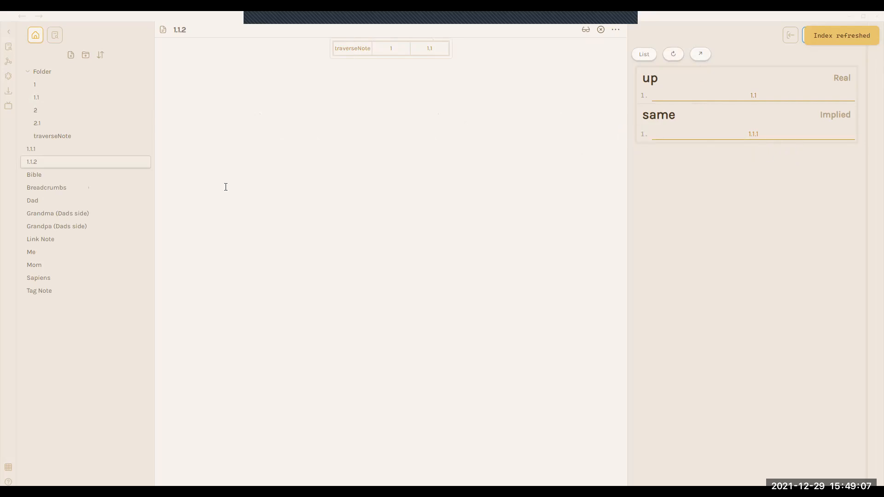
Review the alternative hierarchy types in the Breadcrumbs note, focusing on the Hierarchy notes and CSV notes entries.
click(70, 189)
scroll(416, 305, down, 3)
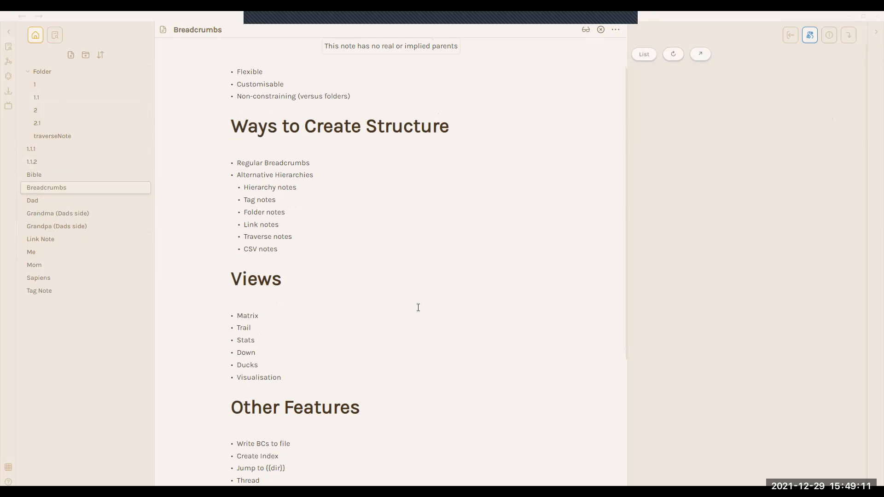
scroll(298, 265, up, 1)
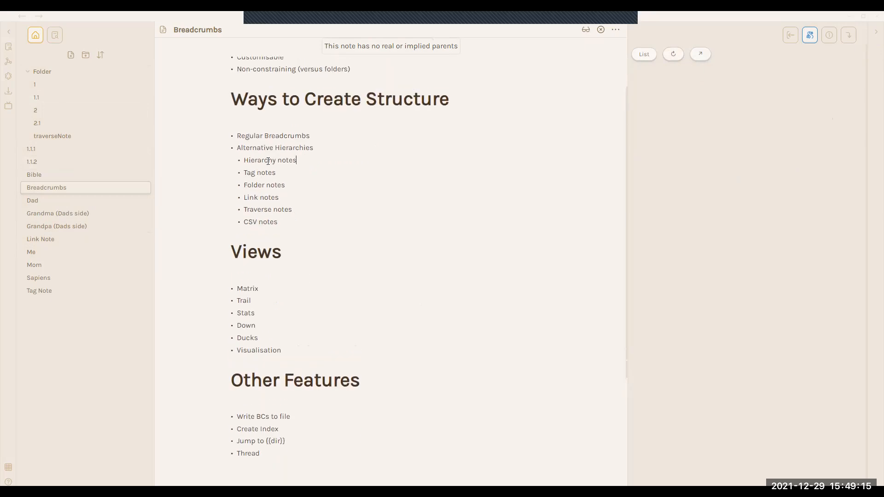
drag(269, 160, 326, 160)
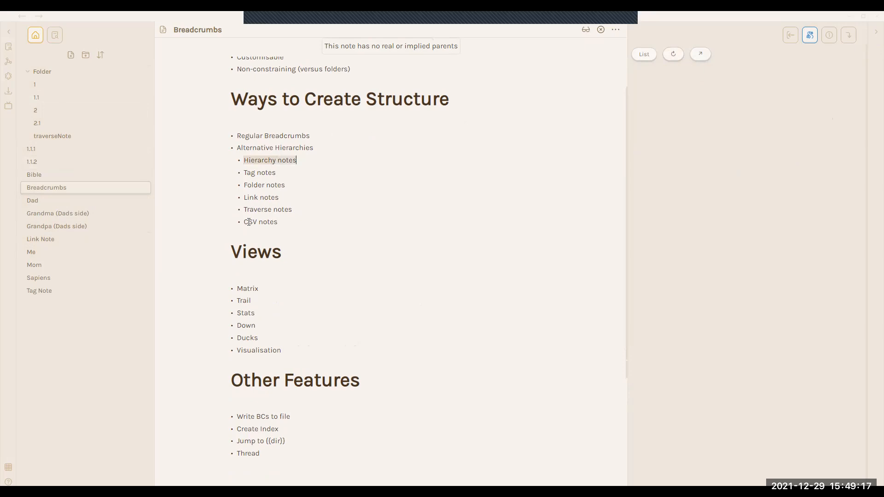
click(248, 222)
drag(249, 222, 303, 221)
click(304, 230)
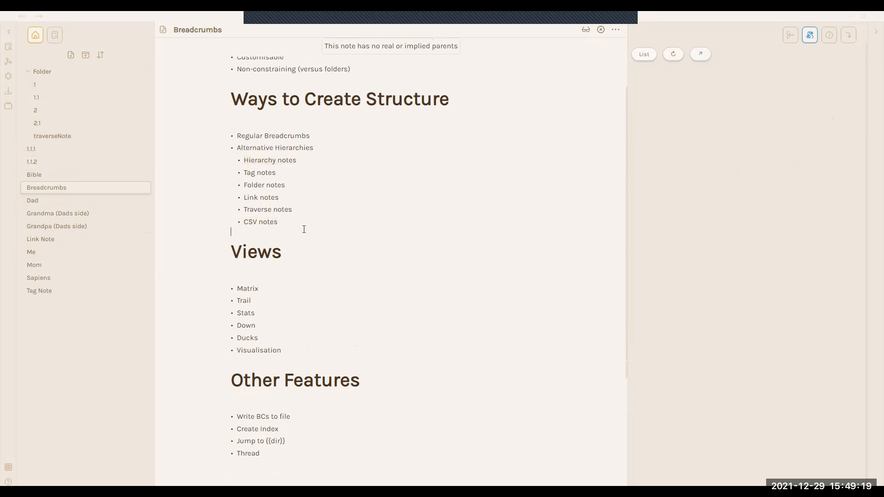
double_click(261, 160)
Create a new note named Hierarchy Note.
click(70, 55)
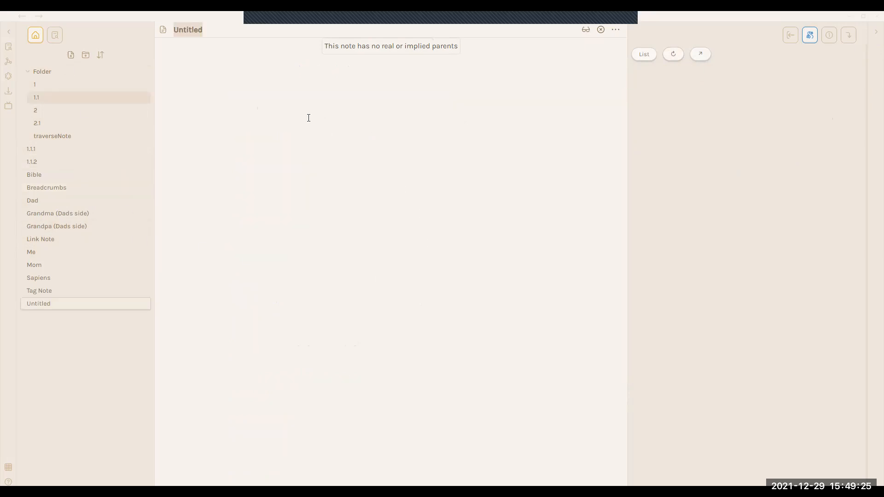
text(Hierarchy)
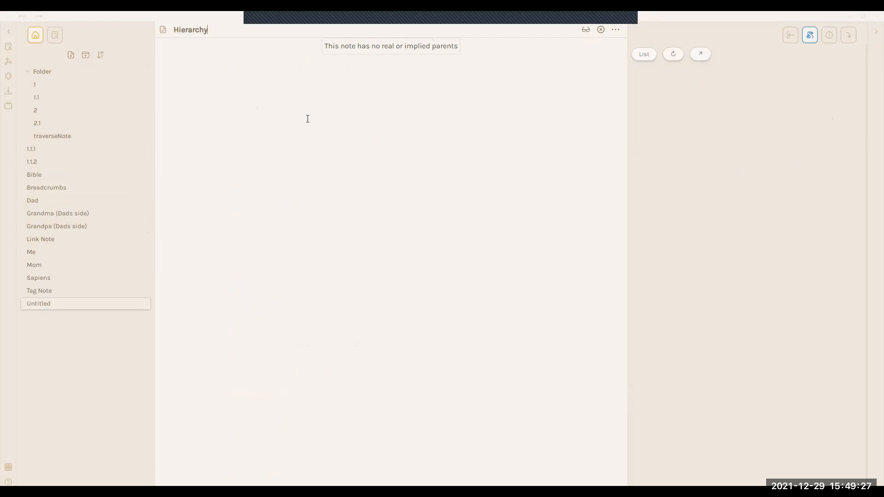
text( Note)
key(Return)
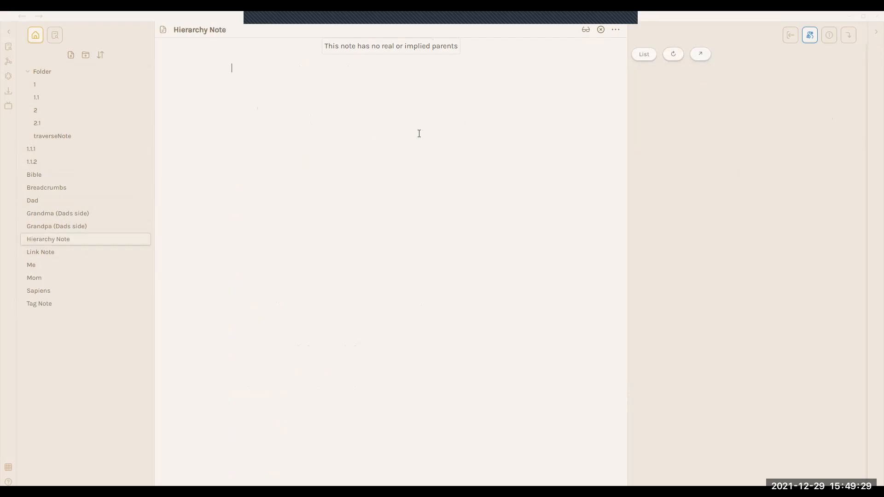
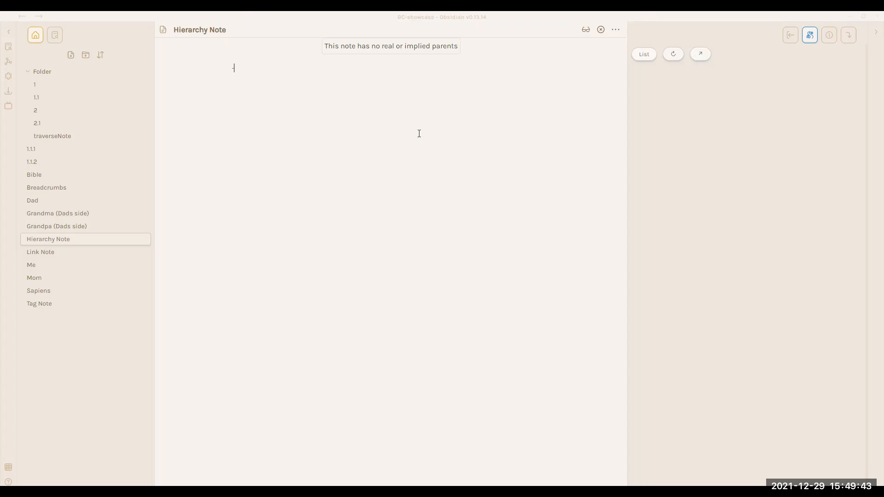
Build a bulleted list in Hierarchy Note with a link to A and nested links to a and b beneath it.
text([[)
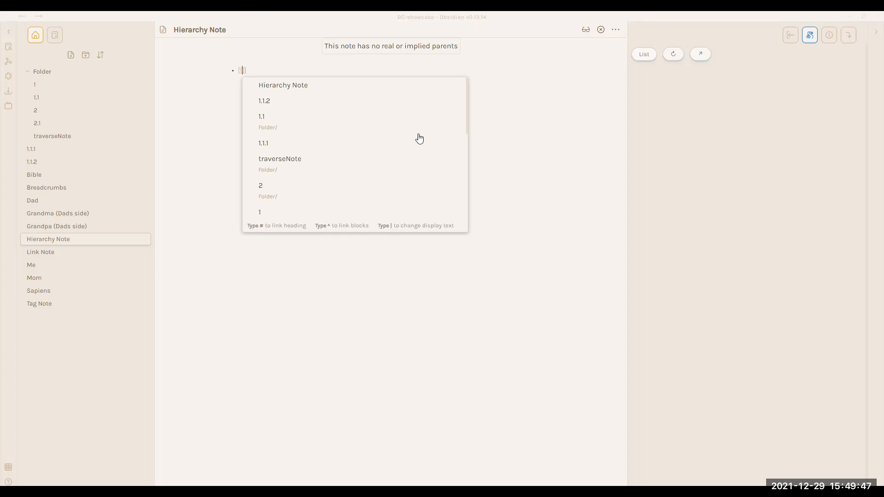
text(A)
click(265, 70)
key(Return)
key(Tab)
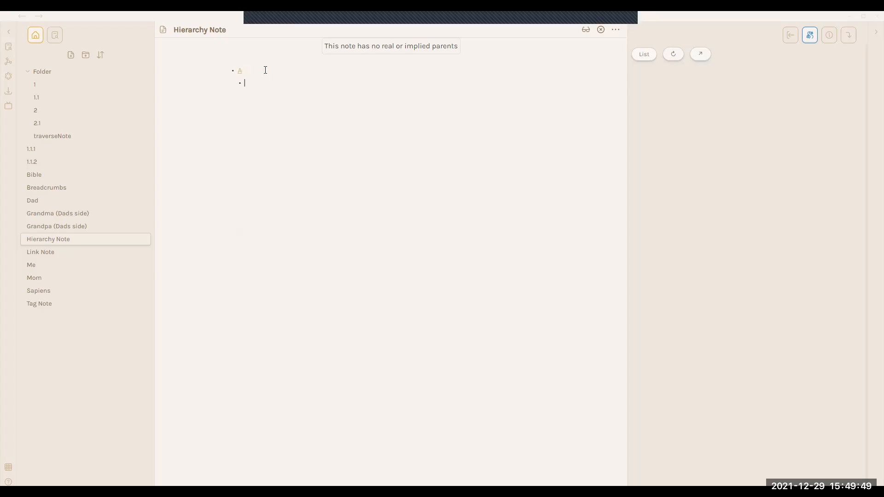
text([[)
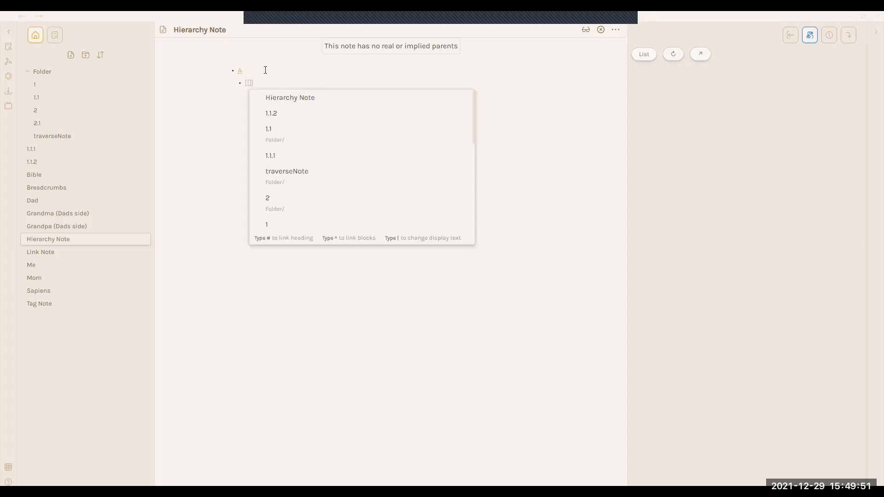
text(a)
key(Escape)
key(Return)
text([[b)
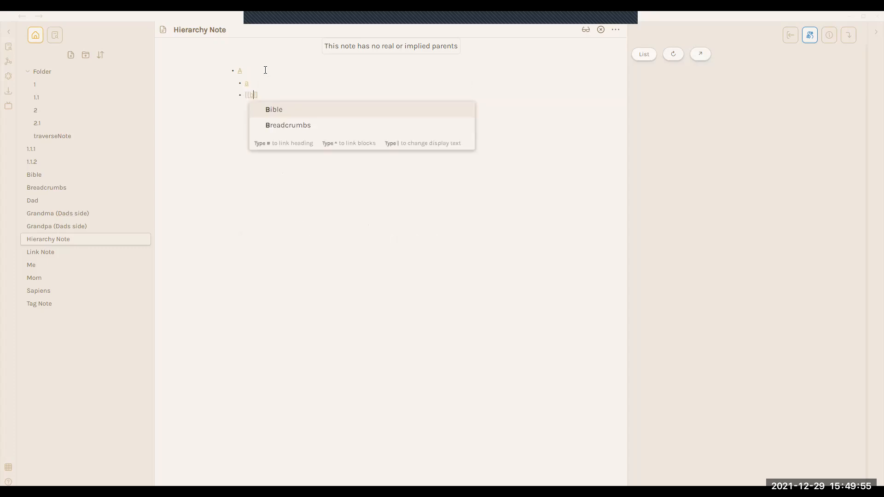
click(267, 70)
Register Hierarchy Note under the Hierarchy Notes option of the Breadcrumbs plugin's Alternative Hierarchies settings.
key(ctrl+comma)
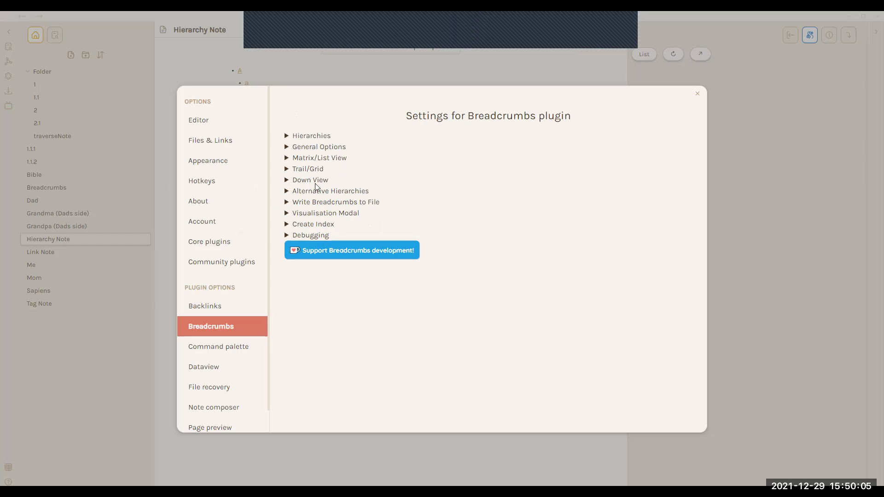
click(337, 192)
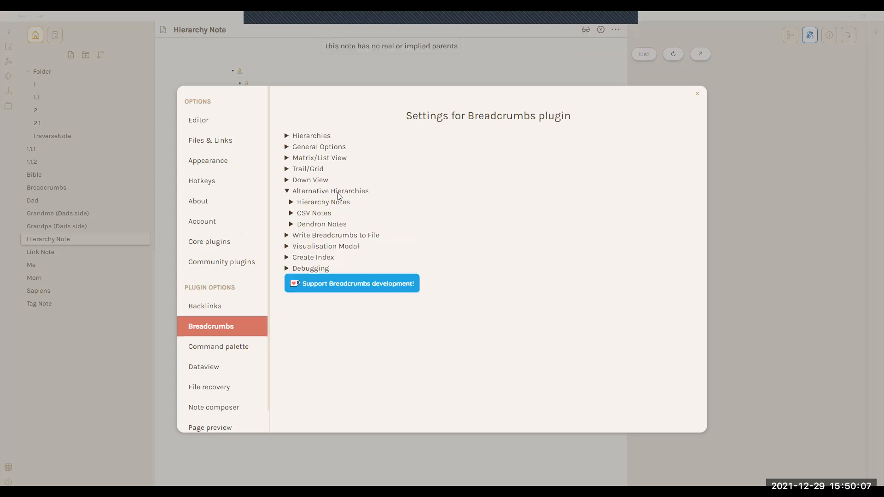
click(328, 203)
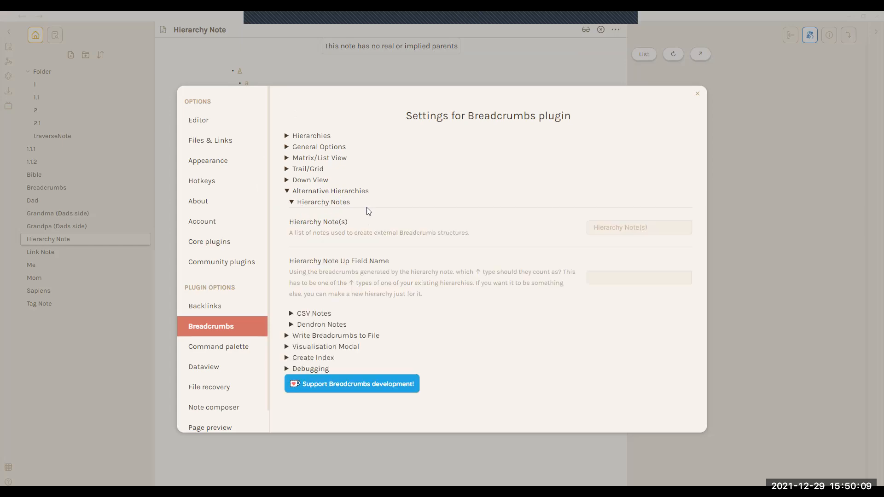
click(620, 227)
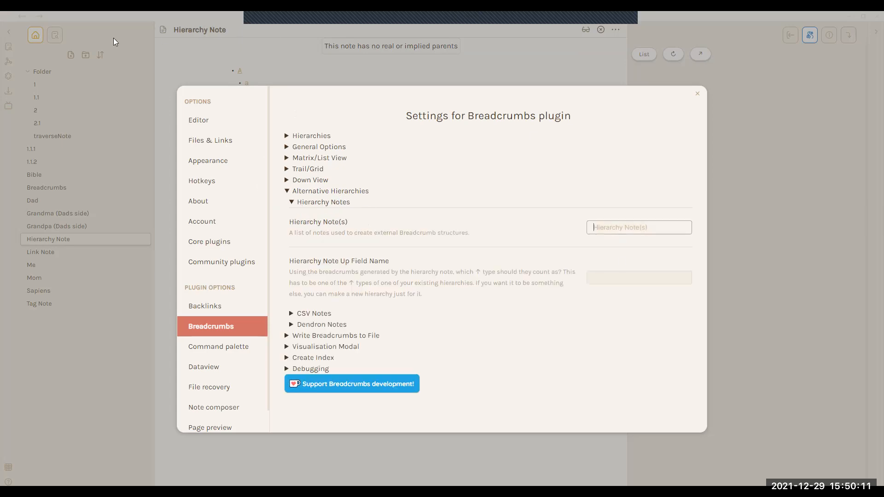
text(Hierarchy Note)
click(657, 182)
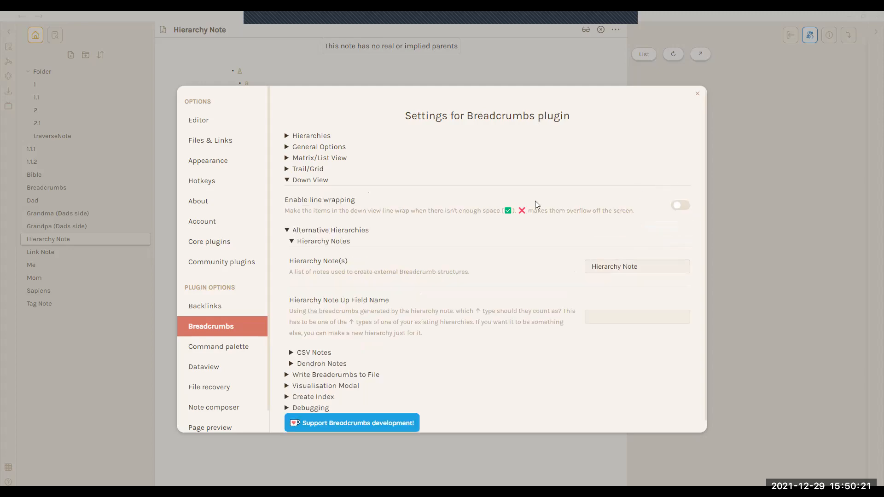
click(324, 181)
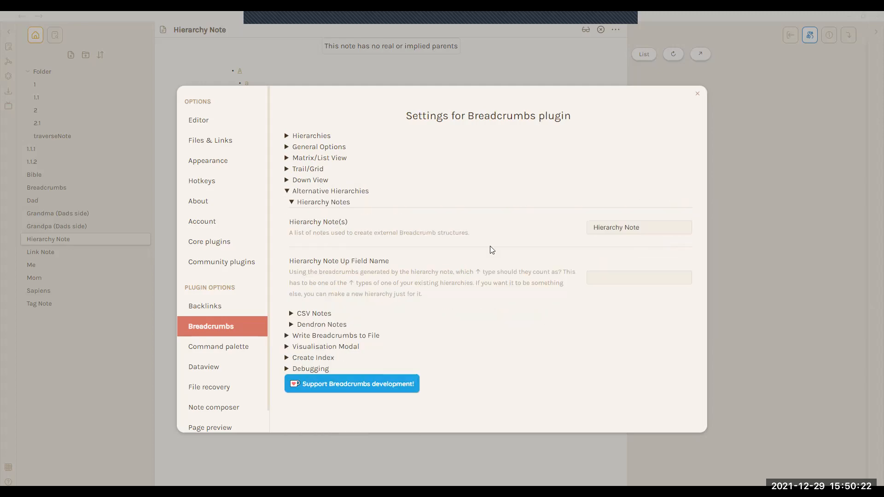
click(792, 220)
Refresh the Breadcrumbs index, then create notes A and b from their links and return to A along the trail.
click(673, 54)
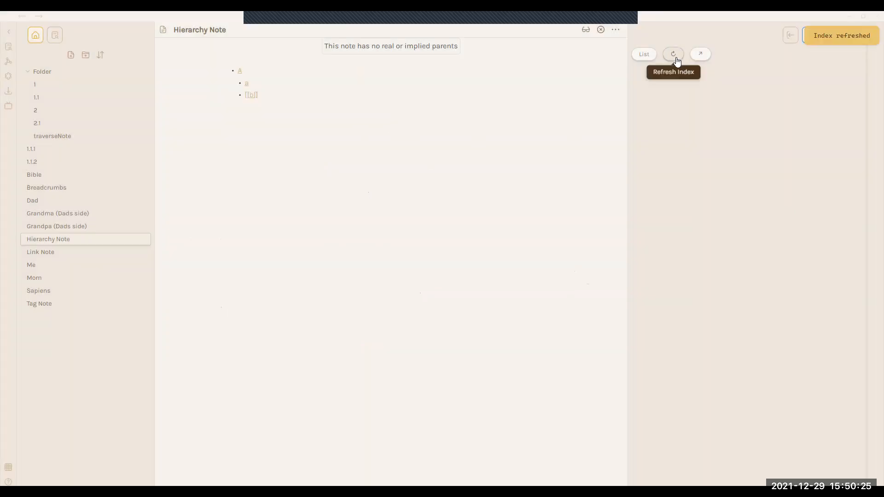
click(240, 69)
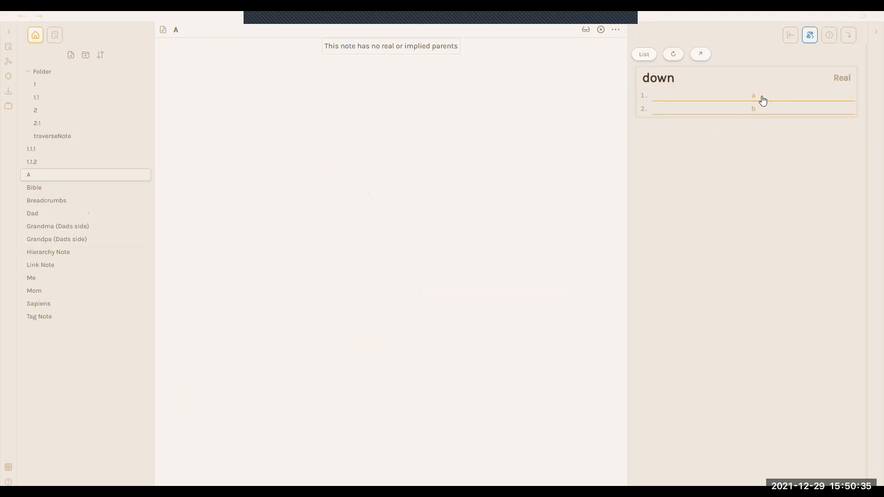
click(756, 109)
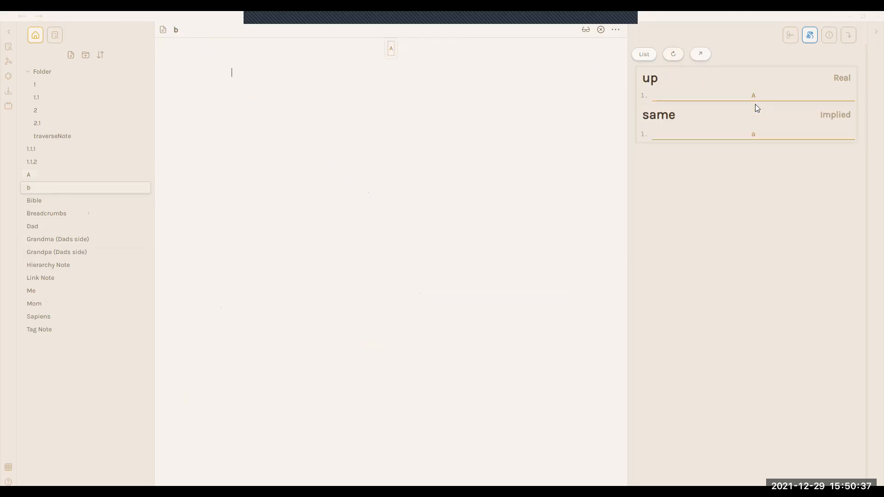
click(390, 49)
In Hierarchy Note, add links to a.1 and a.2 nested beneath a.
key(ctrl+alt+Left)
click(320, 99)
key(Up)
key(Return)
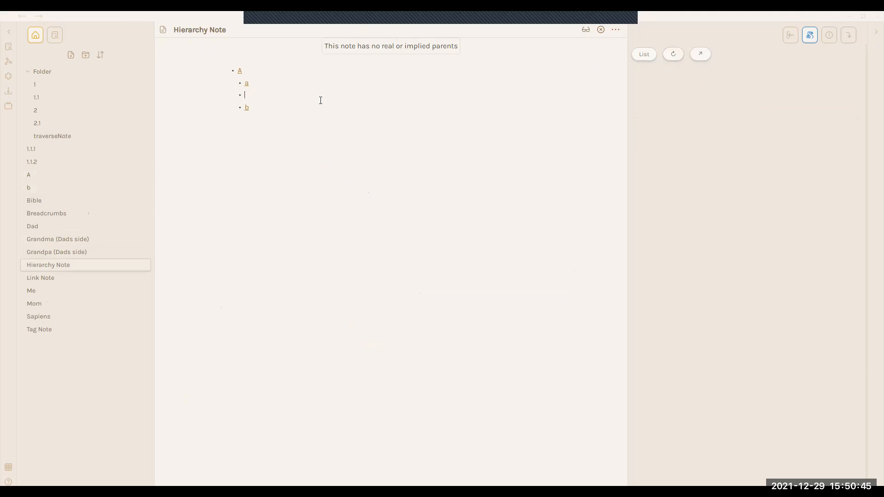
text([[a.1)
key(Return)
key(Return)
text([[a.2)
key(Return)
Nest a link to b.1 beneath b in Hierarchy Note, and a link to b.1.1 beneath b.1.
click(291, 119)
key(Return)
key(Tab)
text([[b.1)
key(Return)
key(Return)
text([[b.1.1)
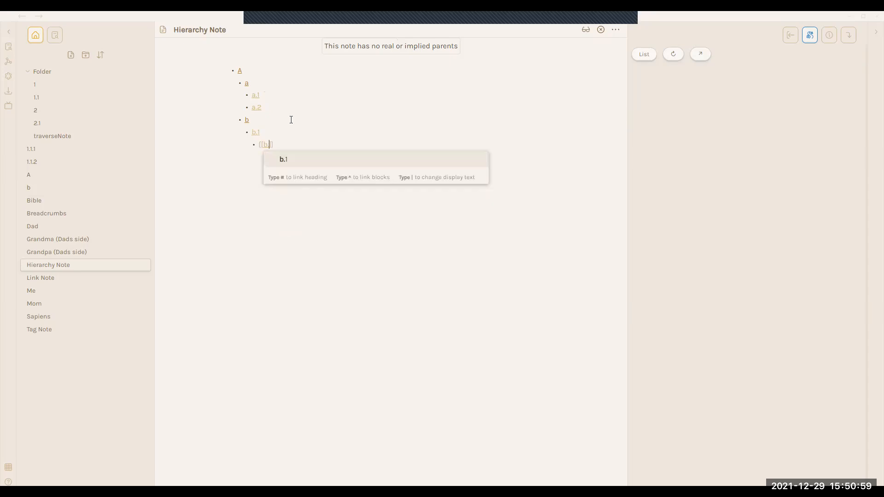
key(Return)
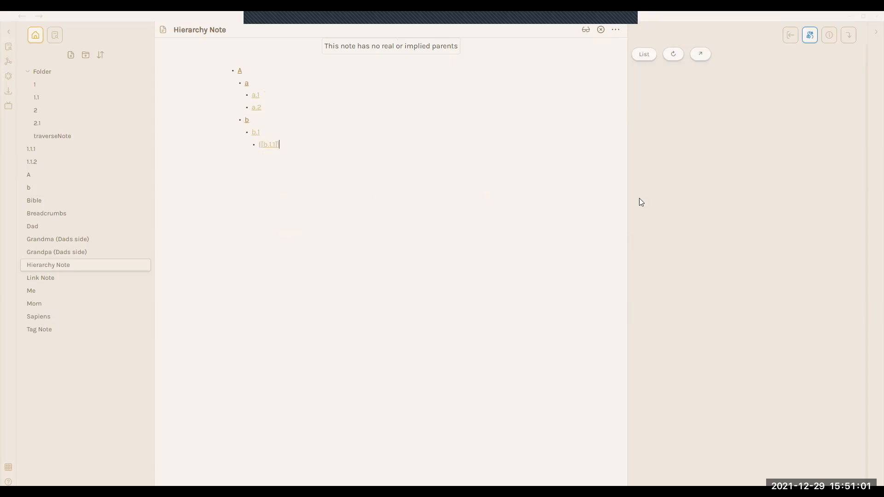
Refresh the index, create notes b.1 and b.1.1 by following the links down from b, and navigate back up to A.
click(681, 56)
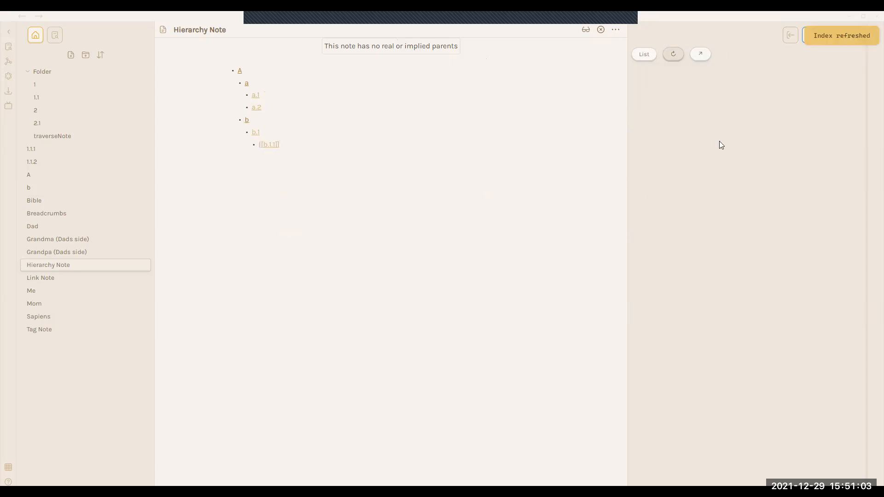
click(246, 120)
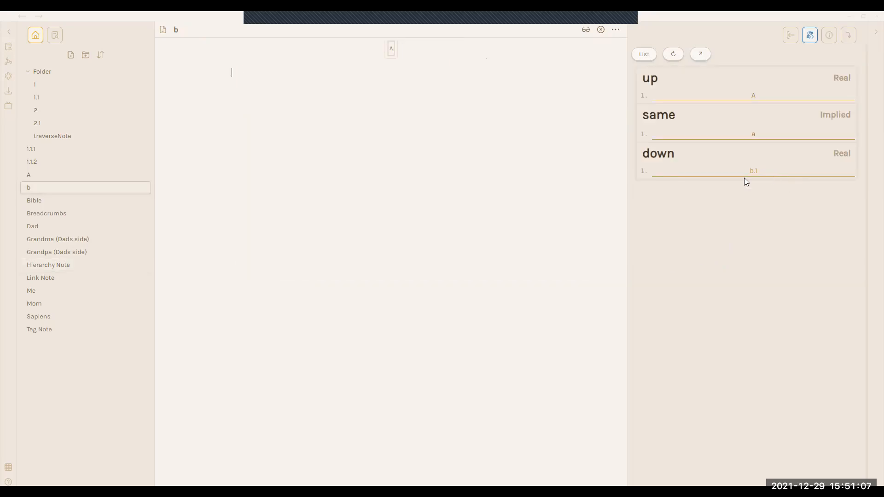
click(764, 175)
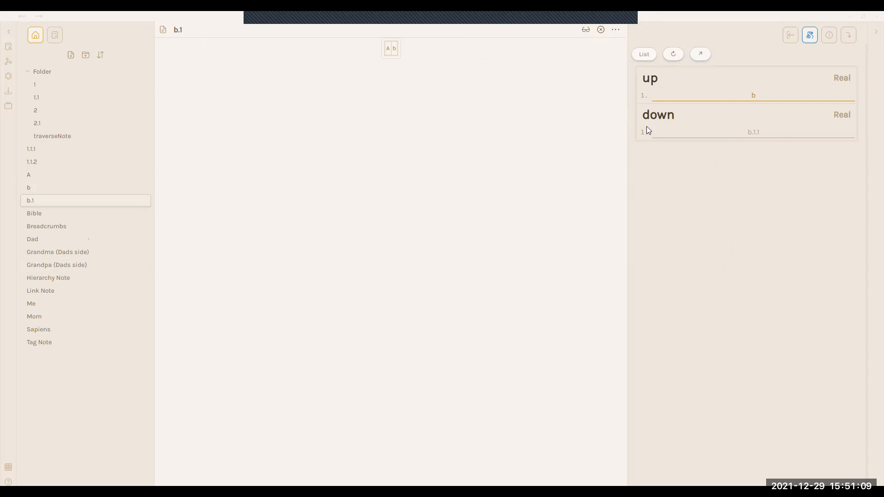
click(778, 137)
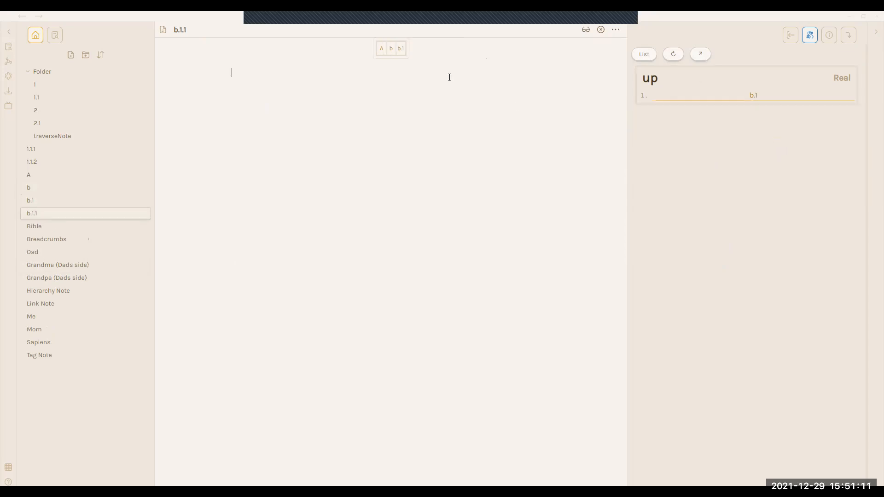
click(401, 49)
click(395, 48)
click(391, 48)
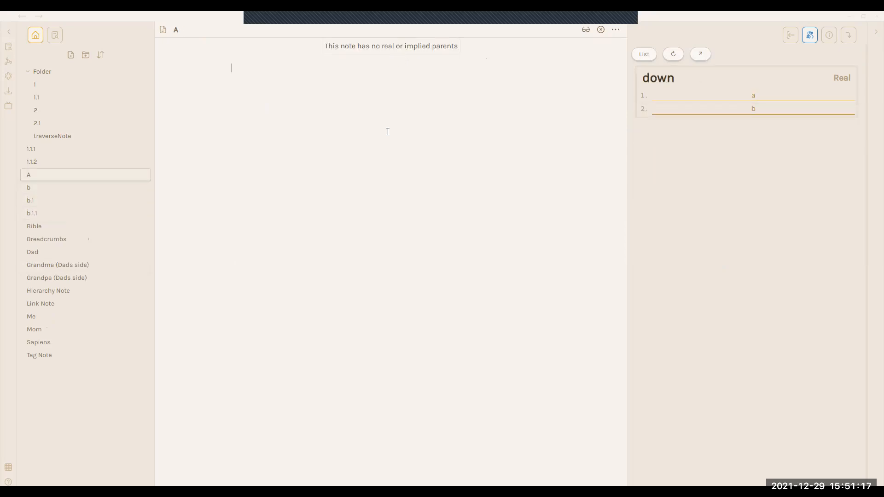
Add the field up:: [[Hierarchy Note]] to note A, refresh the index and follow the up link to Hierarchy Note.
click(82, 290)
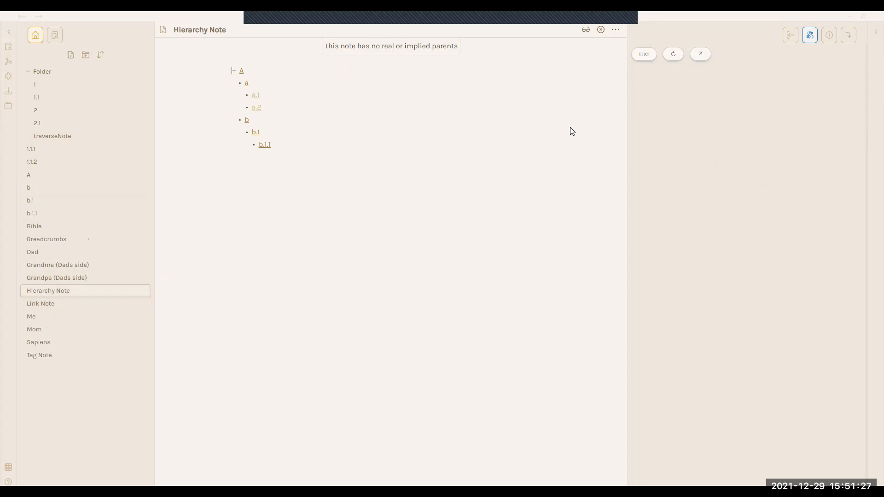
key(ctrl+alt+Left)
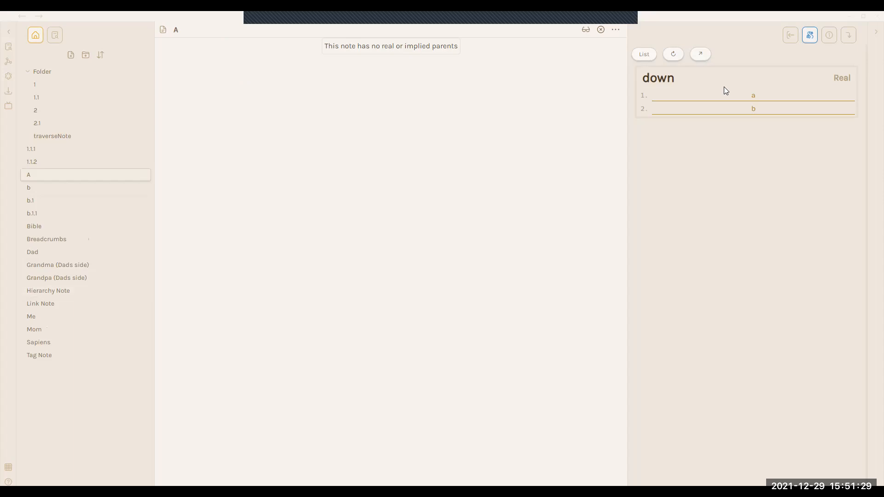
key(ctrl+alt+Right)
key(ctrl+alt+Left)
text(up:: [[Hierarchy Note]])
key(Return)
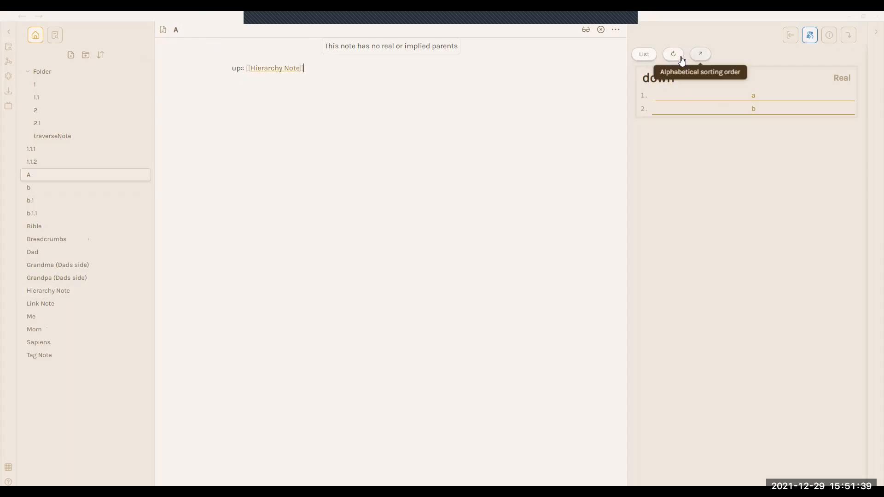
click(673, 54)
click(747, 94)
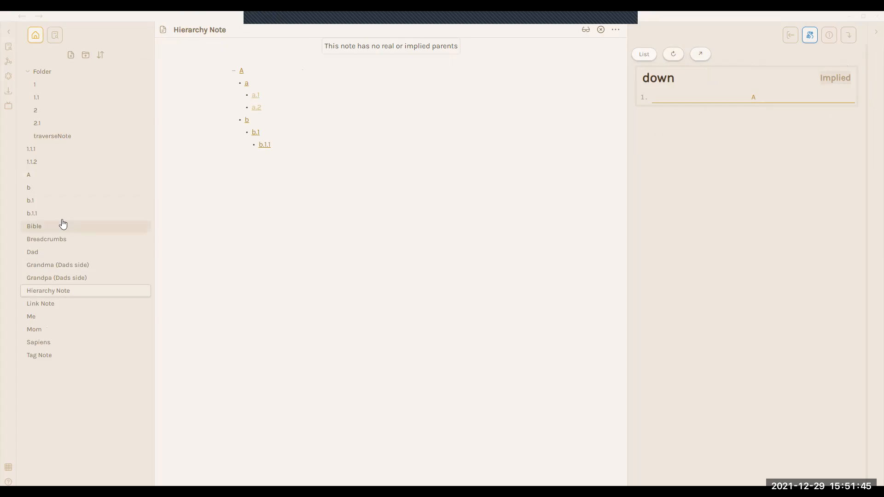
Run the Adjust Hierarchy Notes command on Hierarchy Note and jump to item a.
click(359, 188)
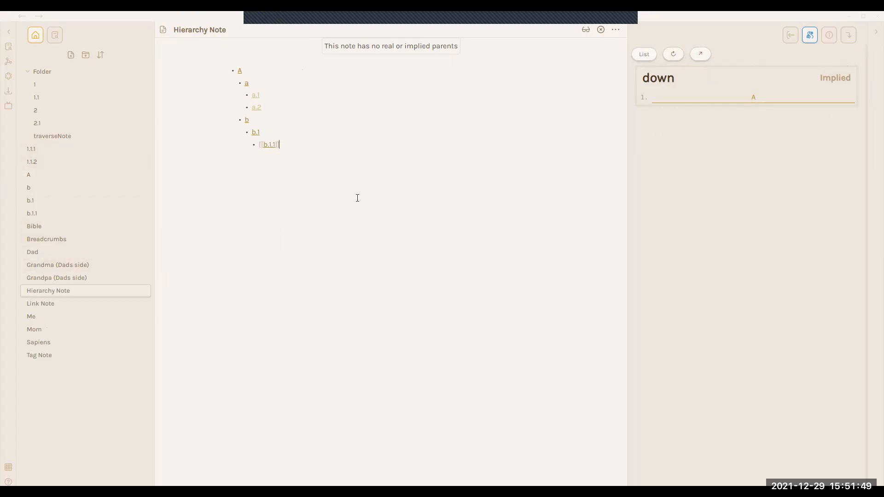
key(ctrl+p)
text(adju)
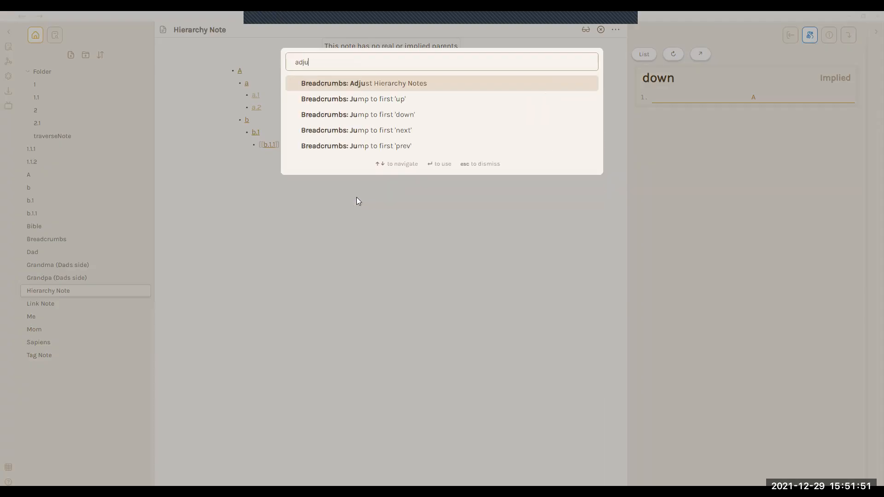
click(397, 83)
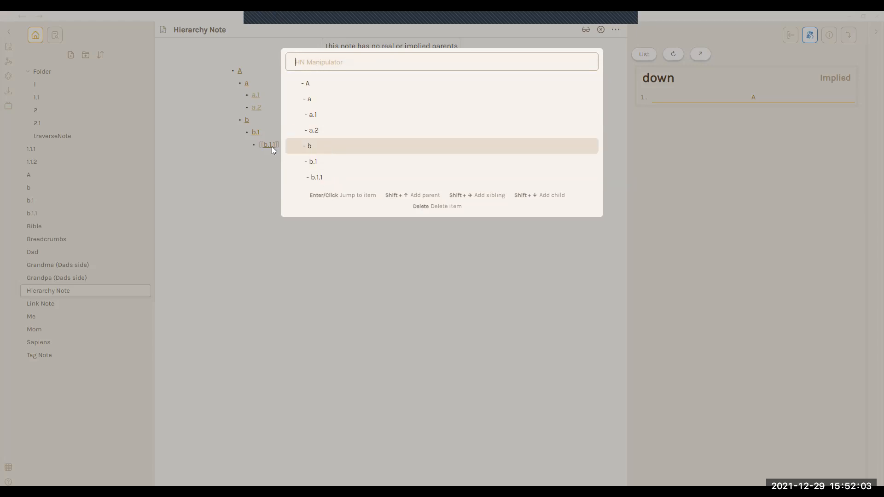
click(324, 99)
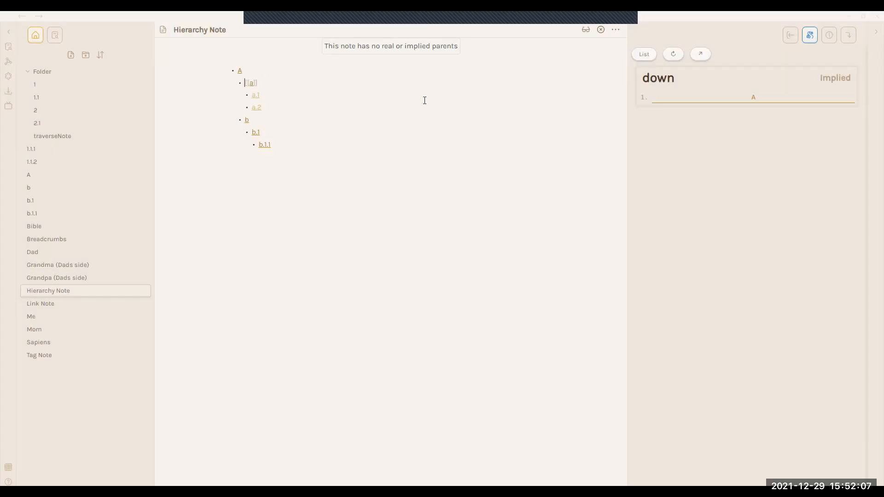
Try to adjust item a.1 through the Adjust Hierarchy Notes command, and close the resulting dialog.
key(ctrl+p)
text(adj)
key(Return)
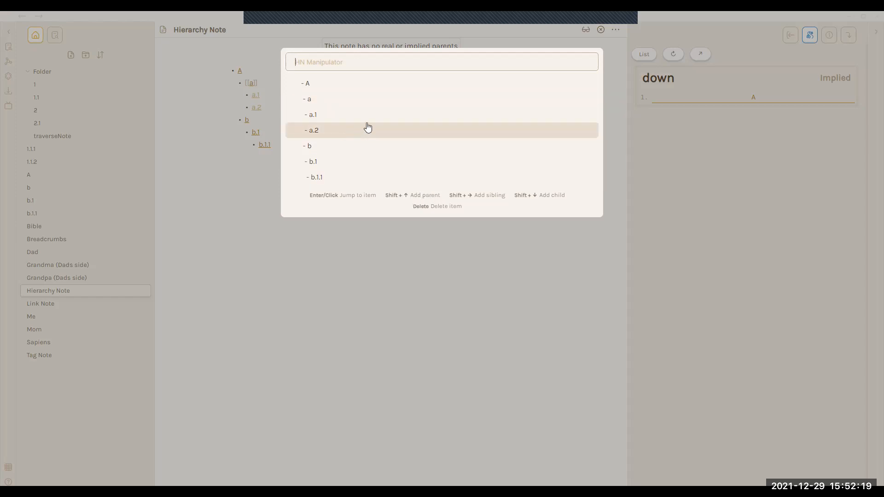
click(340, 117)
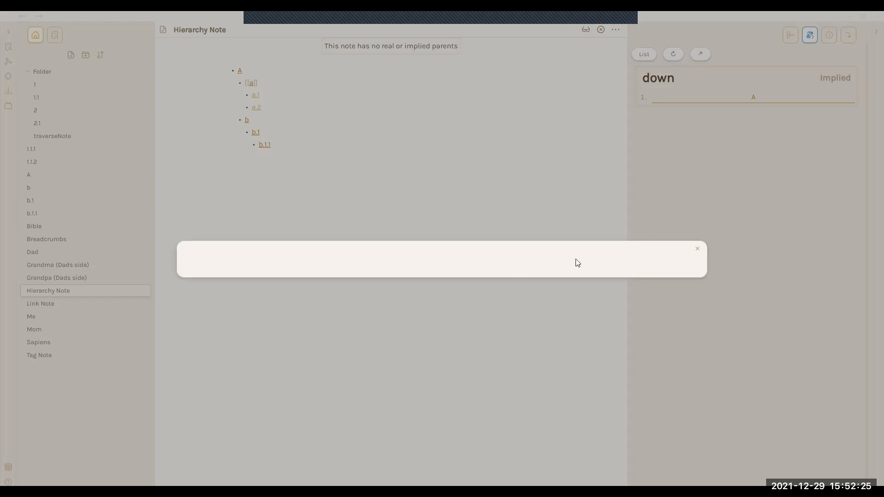
click(697, 250)
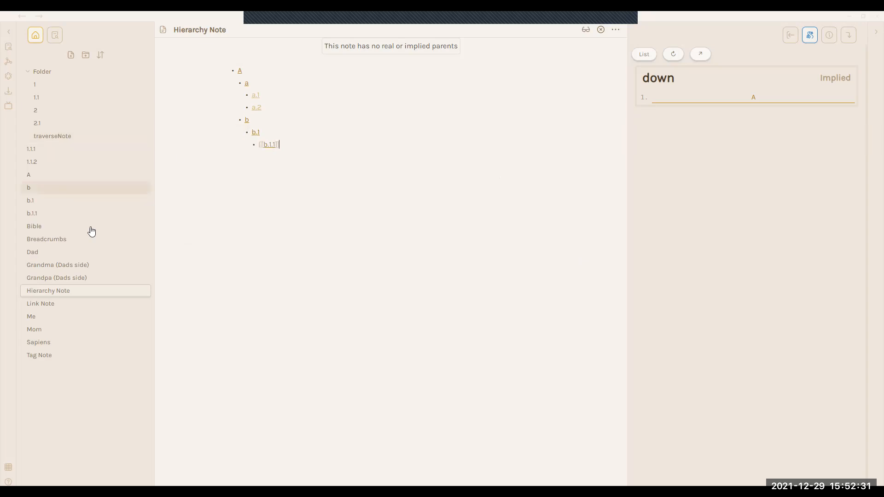
Review the Breadcrumbs note's Hierarchy notes and CSV notes entries, comparing with Hierarchy Note, and its Views list from Matrix to Down.
click(83, 240)
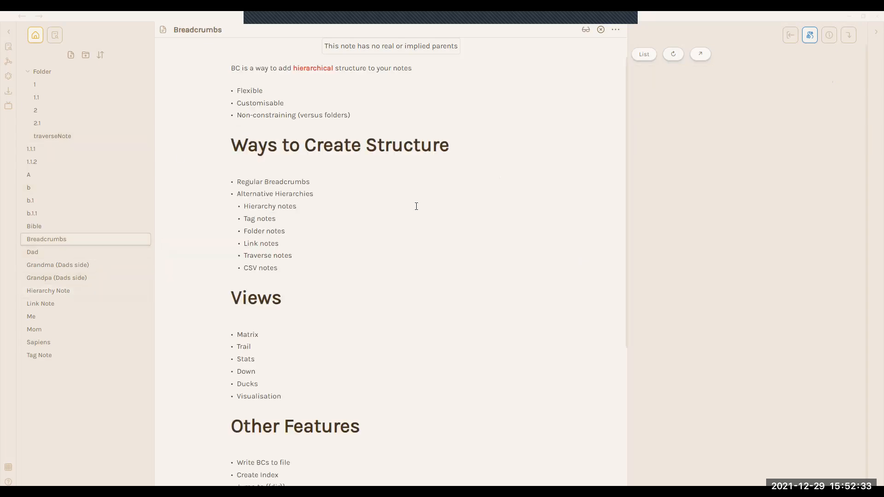
double_click(256, 207)
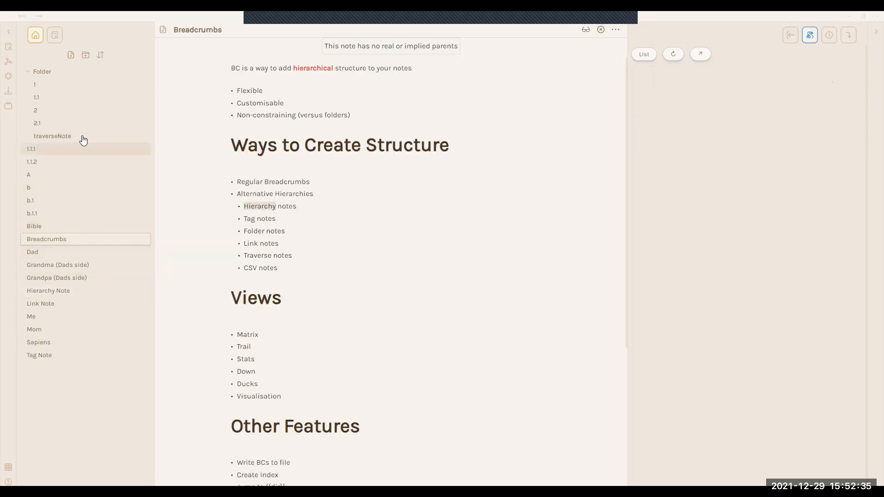
click(98, 292)
click(289, 103)
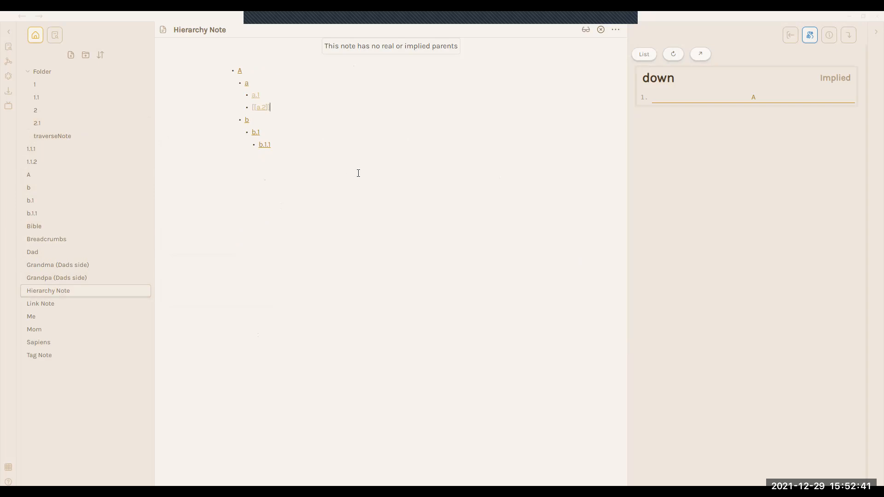
key(ctrl+alt+Left)
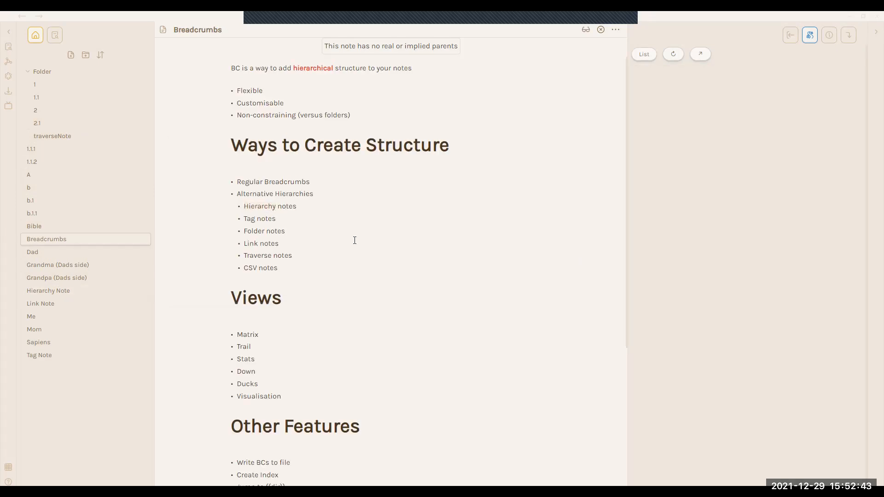
double_click(250, 268)
scroll(319, 287, down, 1)
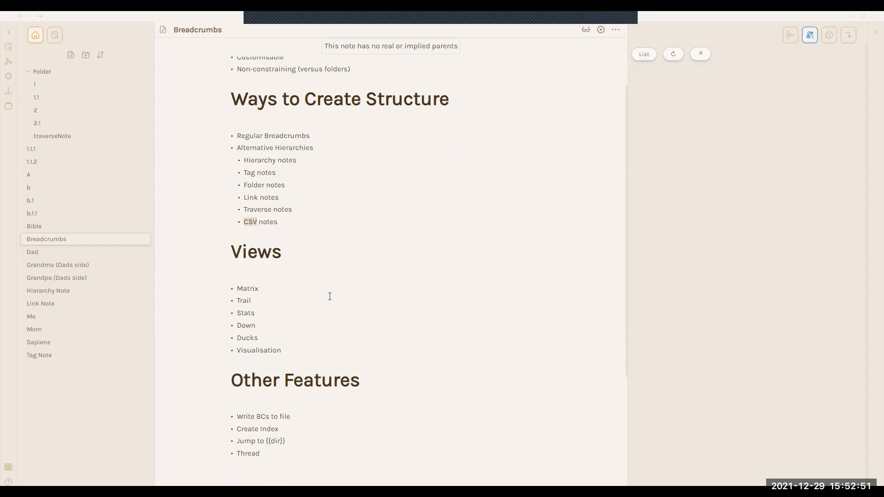
scroll(332, 296, down, 1)
scroll(288, 239, down, 4)
drag(258, 223, 325, 198)
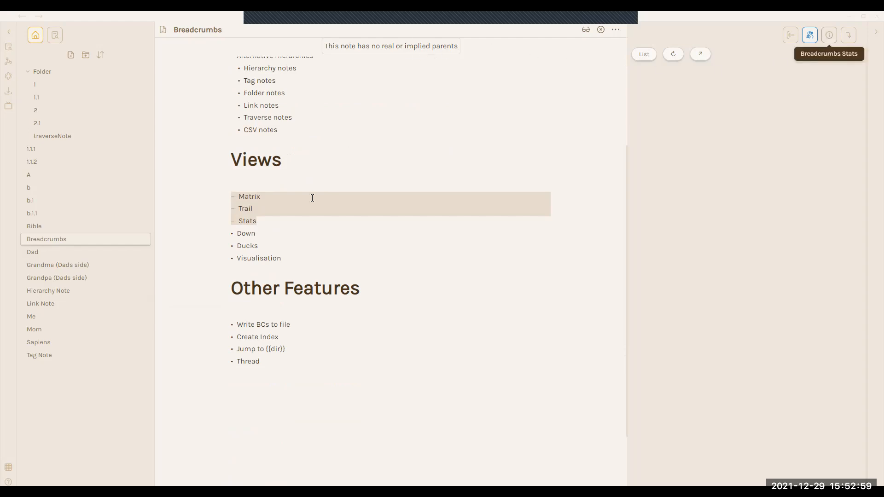
double_click(246, 233)
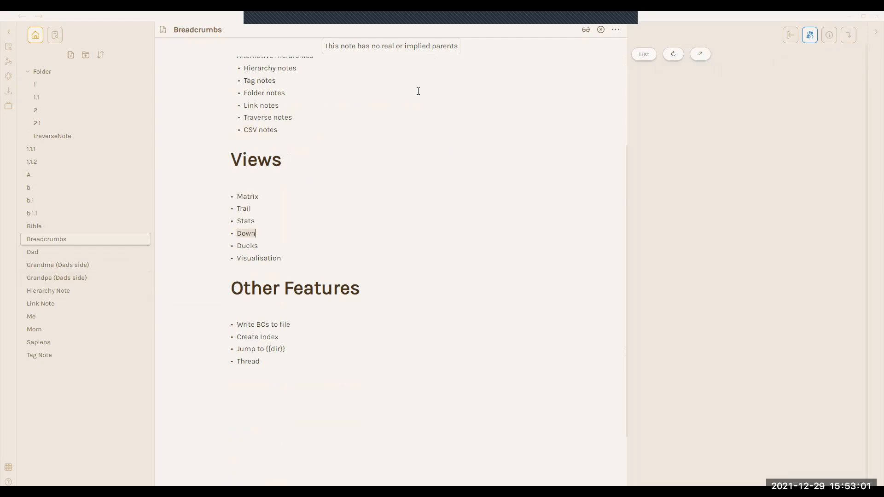
Open Hierarchy Note, show its tree in a widened Down view, and follow the tree's top entry to note A.
scroll(440, 115, up, 3)
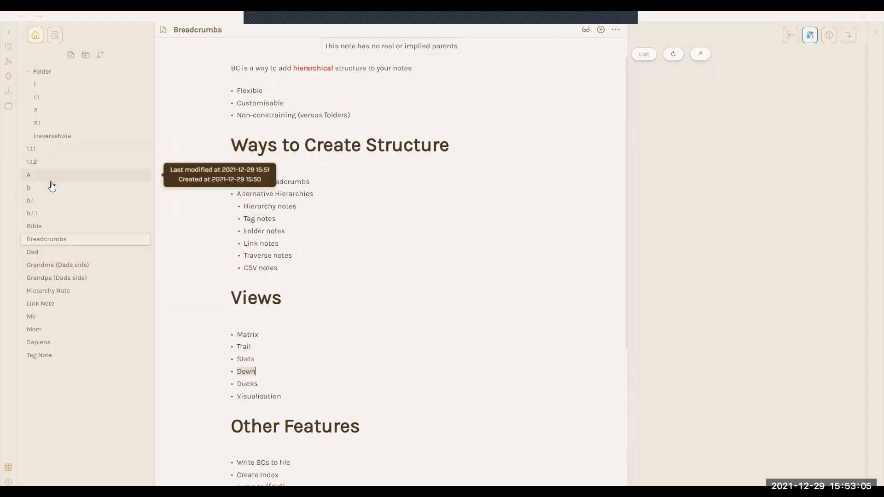
click(83, 293)
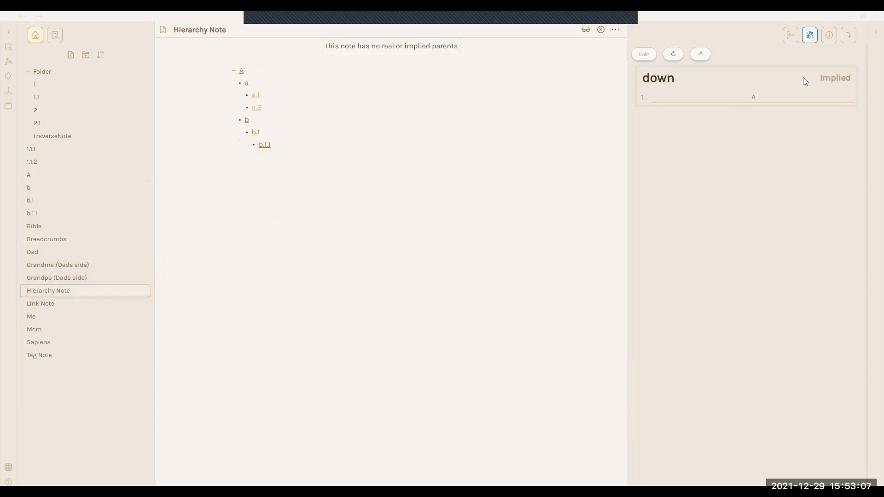
click(847, 40)
drag(626, 104, 497, 106)
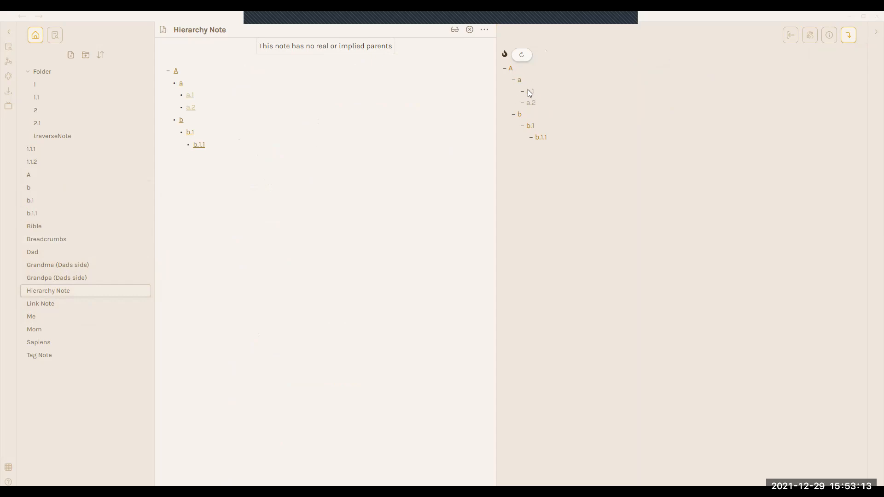
click(511, 69)
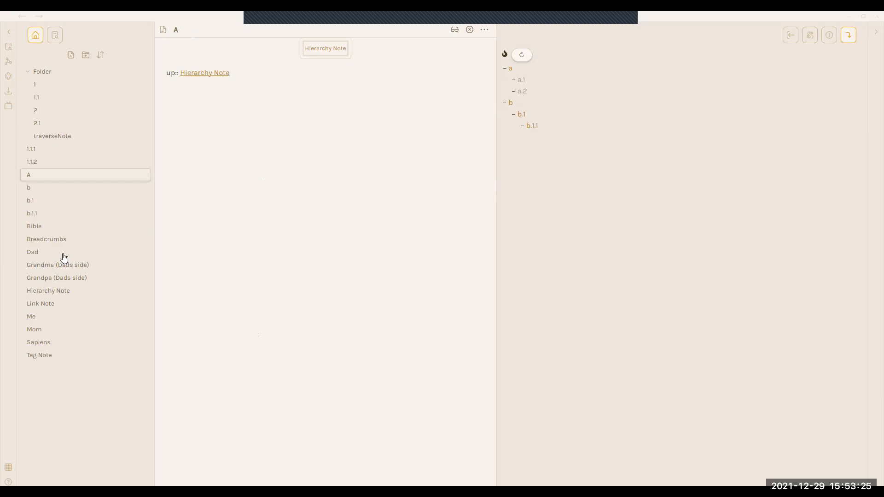
Open traverseNote and browse down its hierarchy through the first entries of the Down view, going back through the visited notes.
click(77, 136)
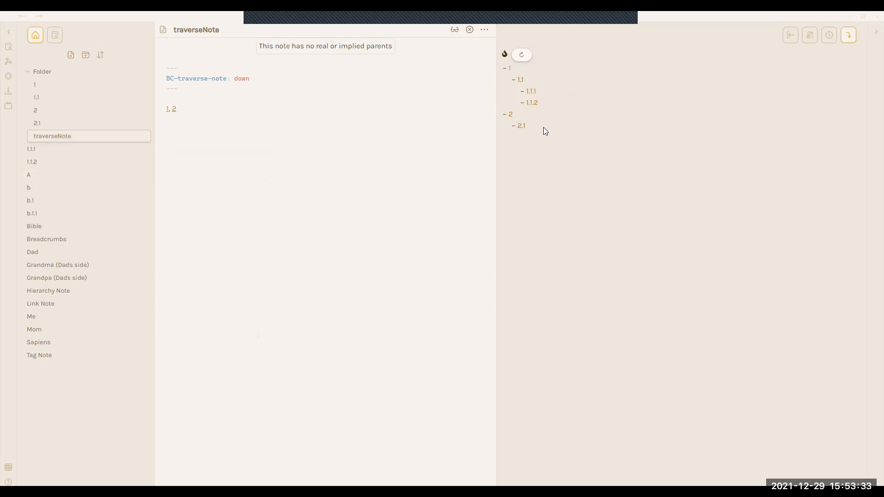
click(509, 68)
click(513, 69)
click(507, 70)
key(ctrl+alt+Left)
key(ctrl+alt+Left)
key(ctrl+alt+Left)
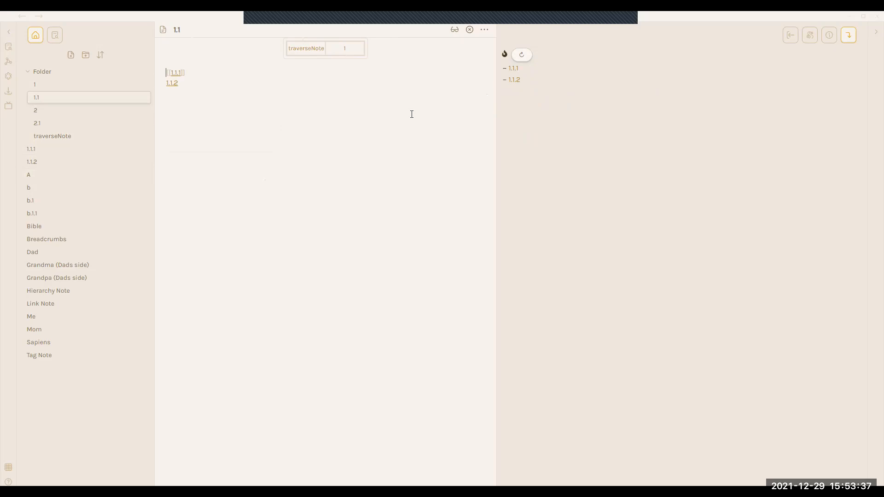
Freeze the Down view on traverseNote, visit notes 1 to 2.1 from its tree, and unfreeze it on note 1.1.
click(504, 55)
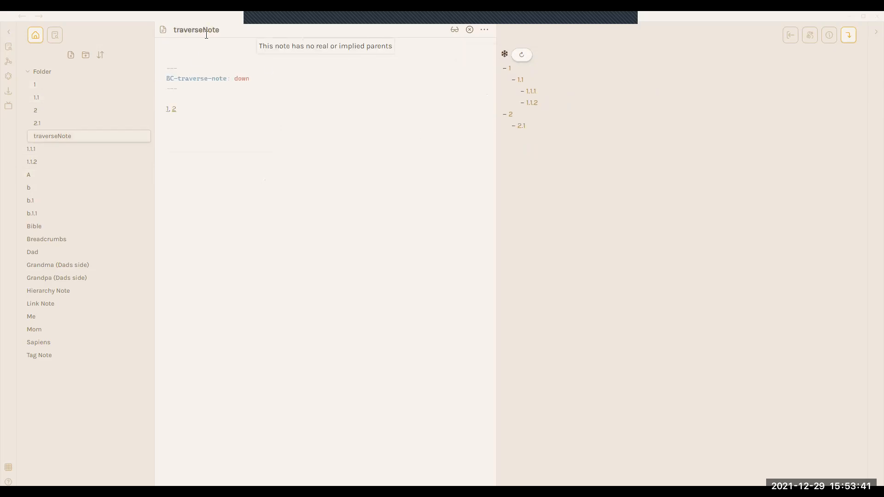
click(509, 68)
click(521, 80)
click(533, 93)
click(533, 103)
click(511, 115)
click(521, 126)
click(520, 80)
click(504, 54)
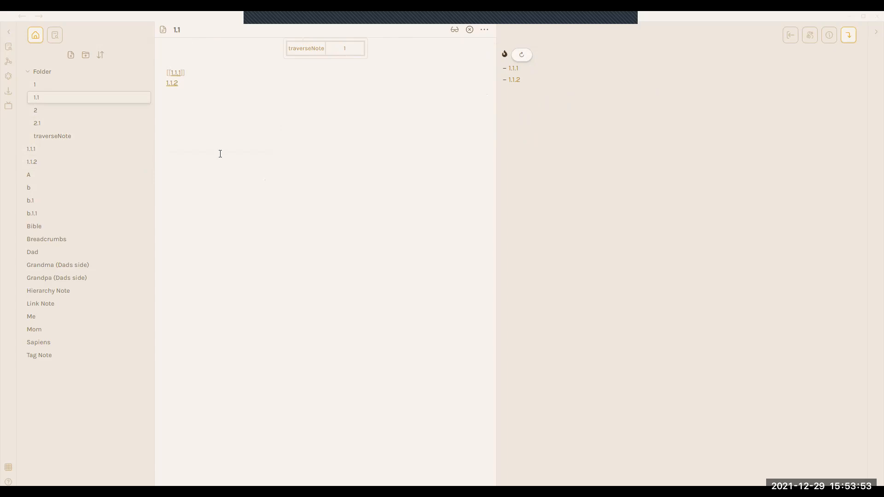
Open the Breadcrumbs note at its Views list and run the Open Duck View command.
click(85, 240)
scroll(292, 295, down, 4)
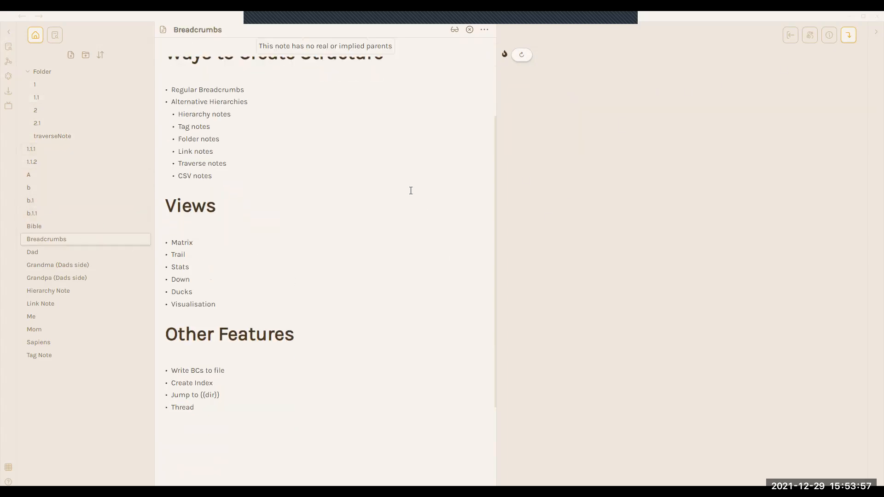
key(ctrl+p)
text(duck)
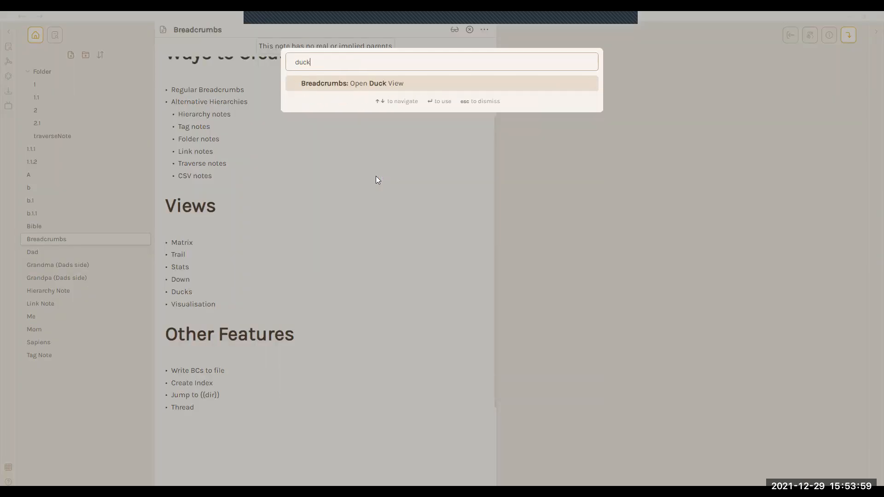
key(Return)
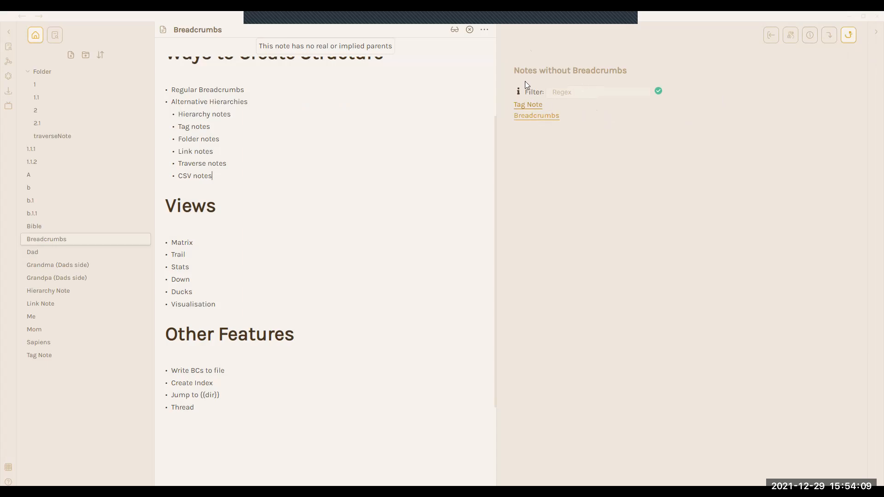
Filter the notes without breadcrumbs by Tag, clear the filter, and toggle the filter's include option.
click(566, 93)
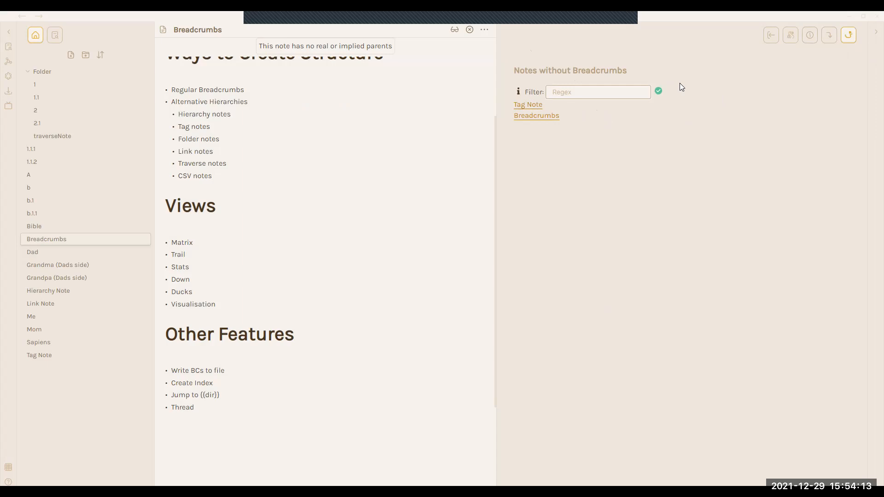
text(Tag)
click(689, 154)
click(603, 90)
key(BackSpace)
key(BackSpace)
key(BackSpace)
click(655, 94)
click(607, 90)
click(658, 90)
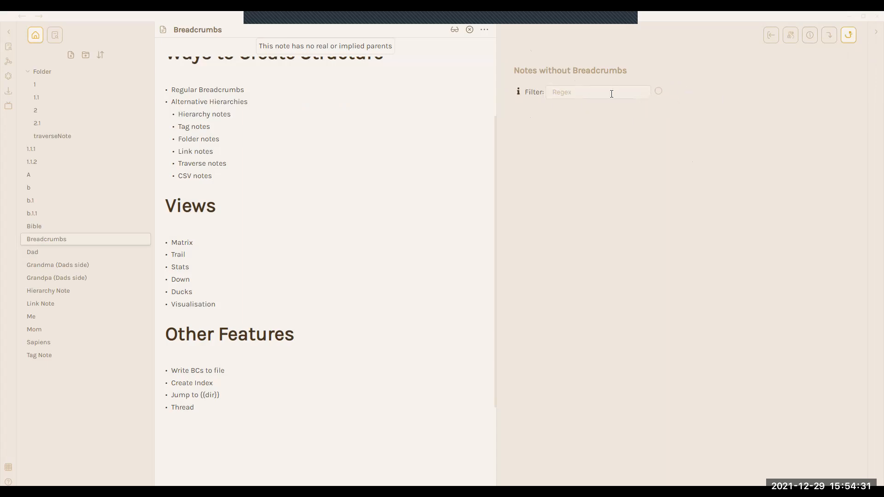
Filter the Ducks view by z with matches included, and invert the filter to exclude matches.
click(658, 91)
click(639, 91)
text(z)
click(668, 59)
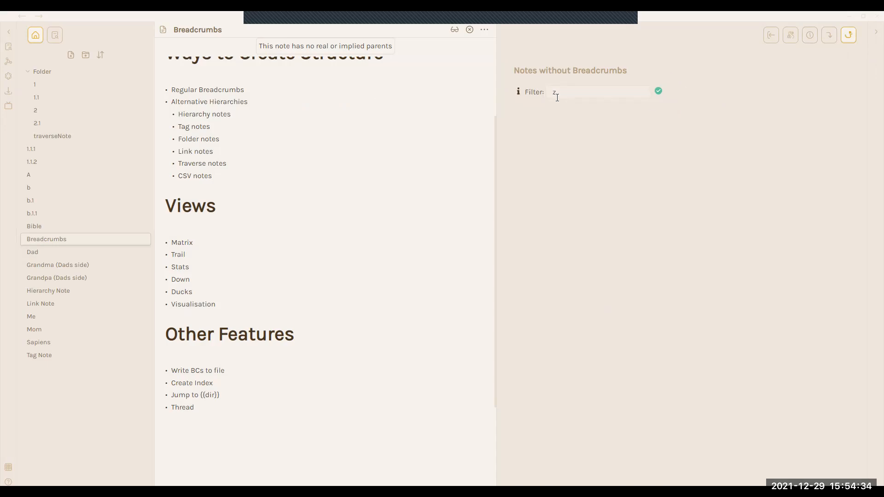
click(658, 91)
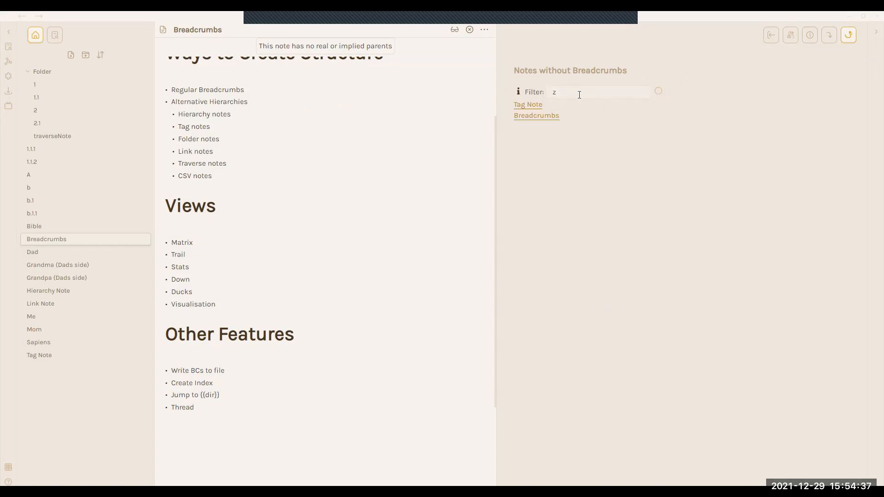
click(554, 94)
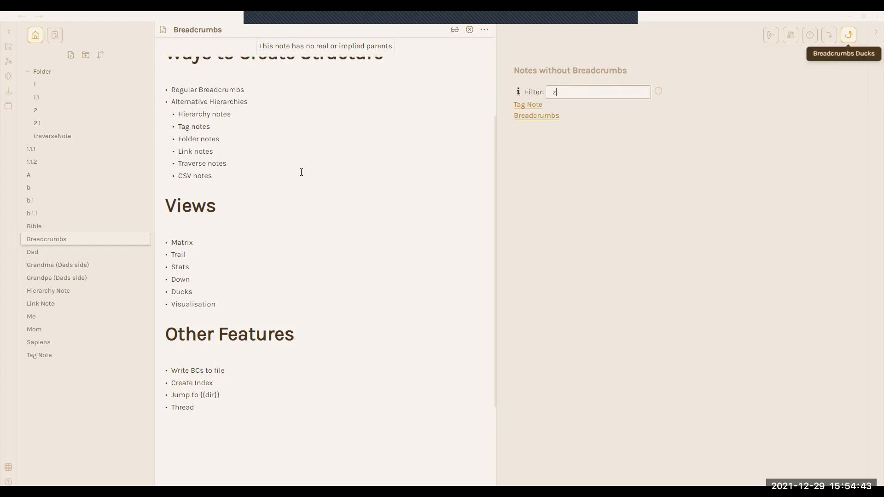
Collapse the right sidebar, highlight Visualisation in the Views list, and open the Breadcrumbs visualisation, dismissing its notice.
click(873, 38)
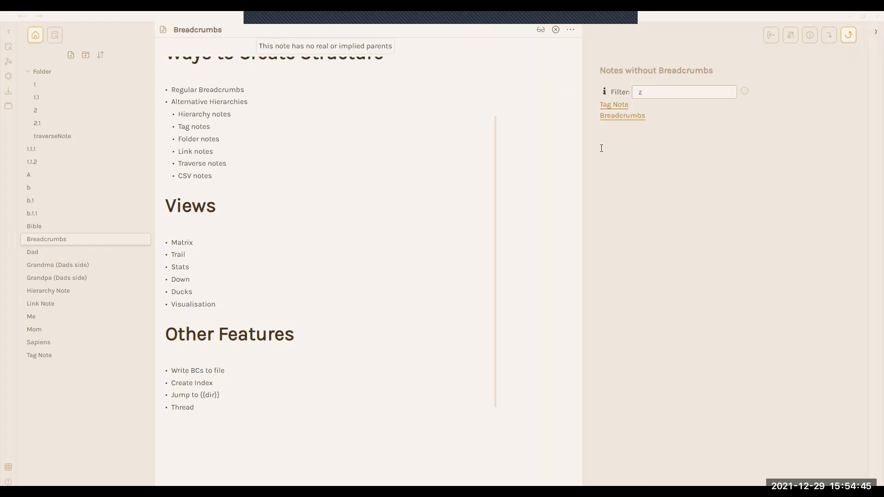
scroll(490, 273, down, 1)
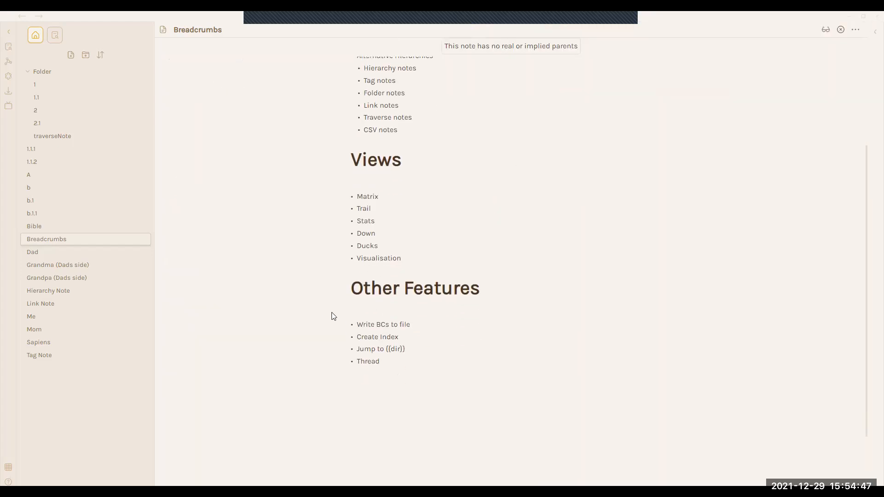
double_click(390, 258)
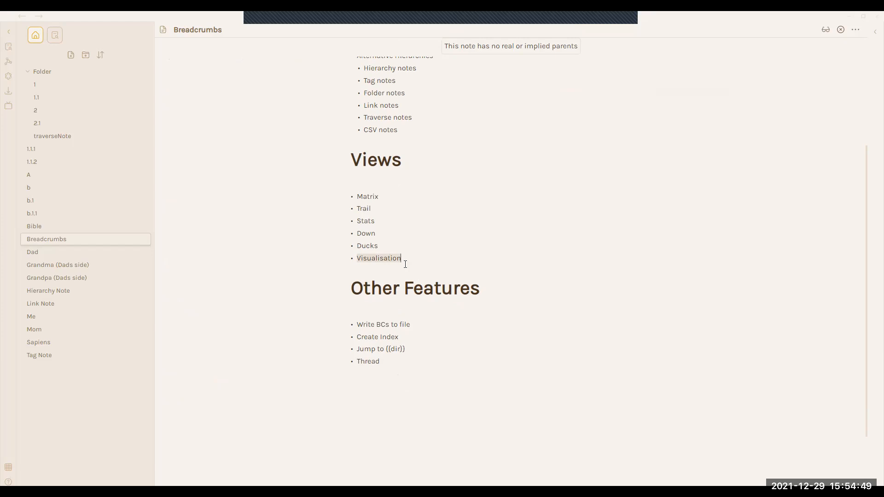
click(13, 109)
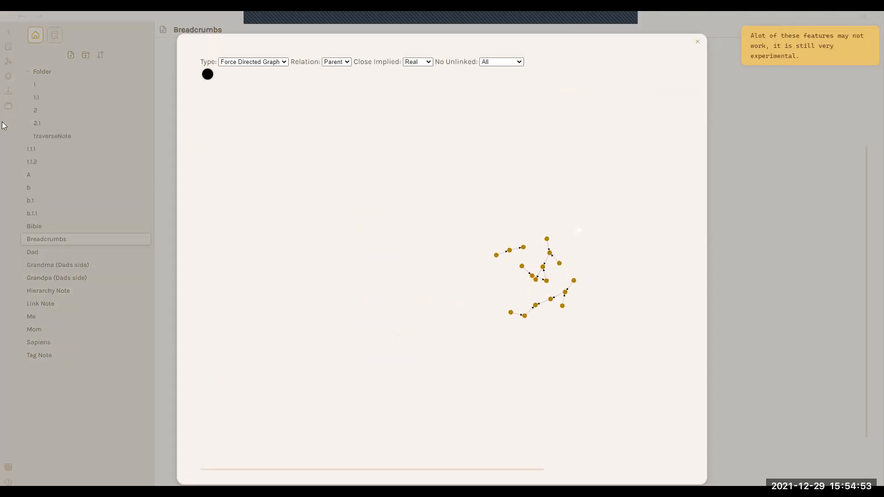
click(781, 53)
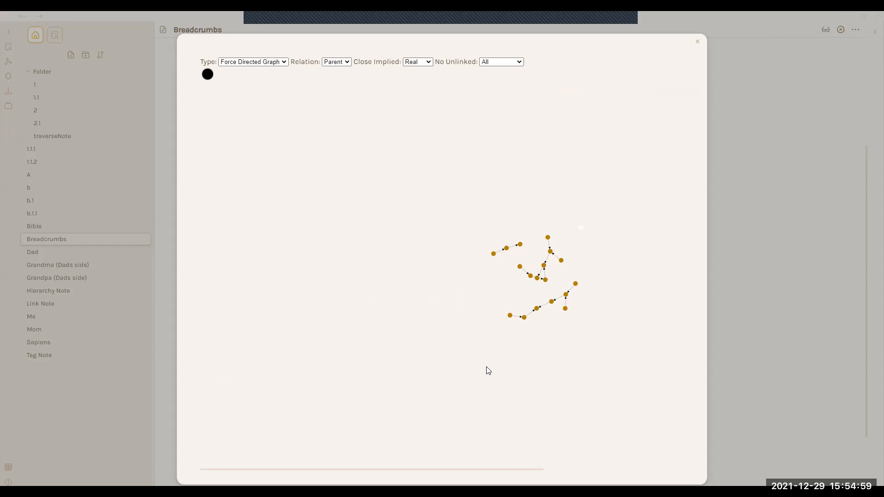
Enlarge the Force Directed Graph and review the list of available visualisation types.
scroll(461, 315, up, 5)
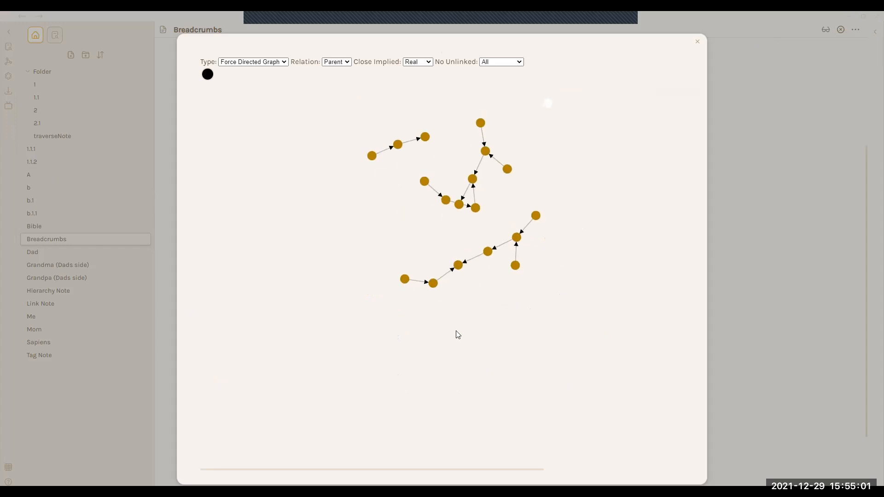
click(272, 62)
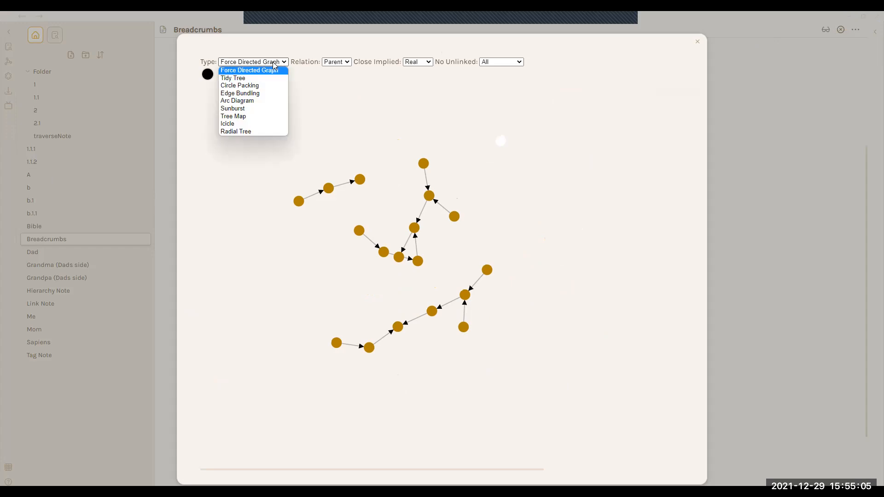
click(274, 67)
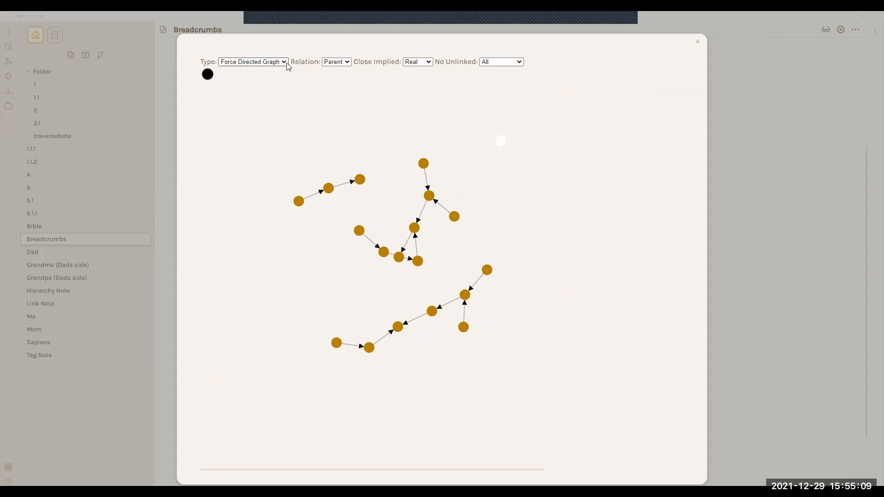
click(286, 63)
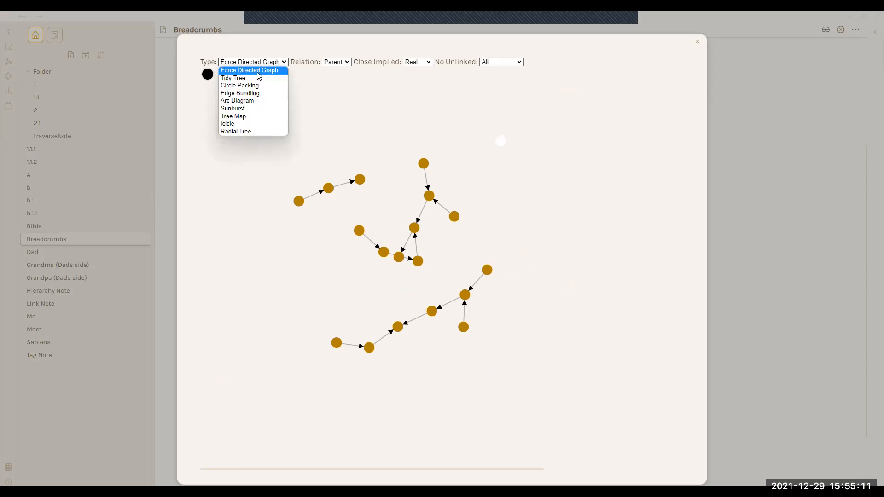
click(426, 110)
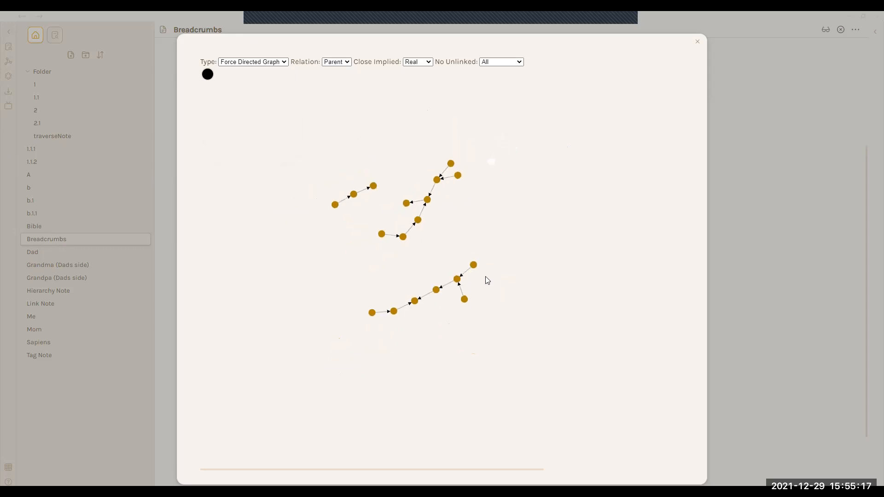
Reposition an end node in the Force Directed Graph and change the node colour to red.
drag(477, 266, 505, 144)
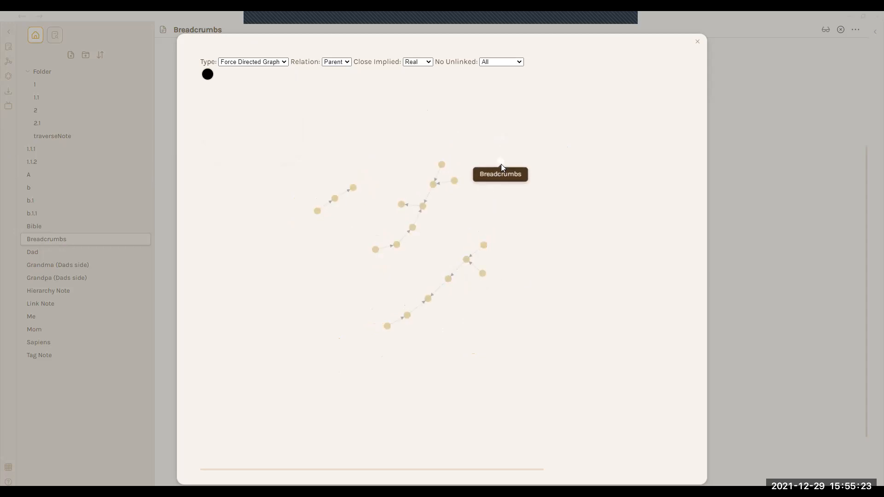
click(208, 75)
click(463, 137)
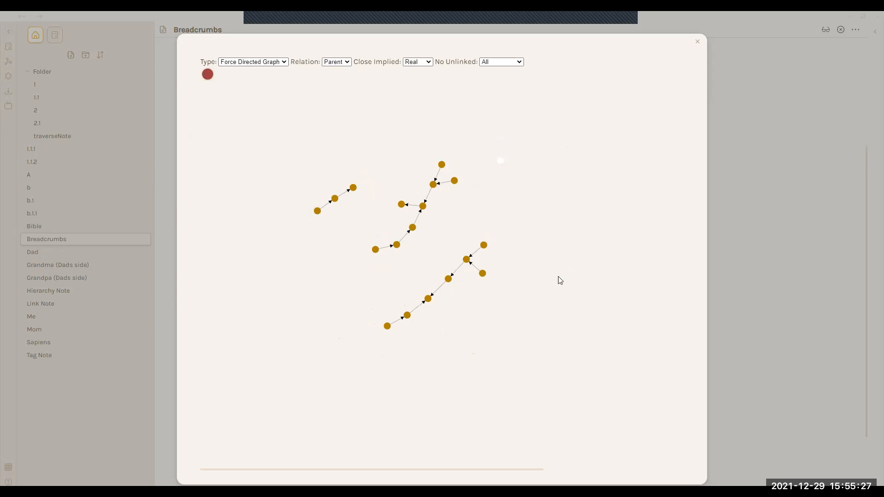
scroll(559, 280, up, 4)
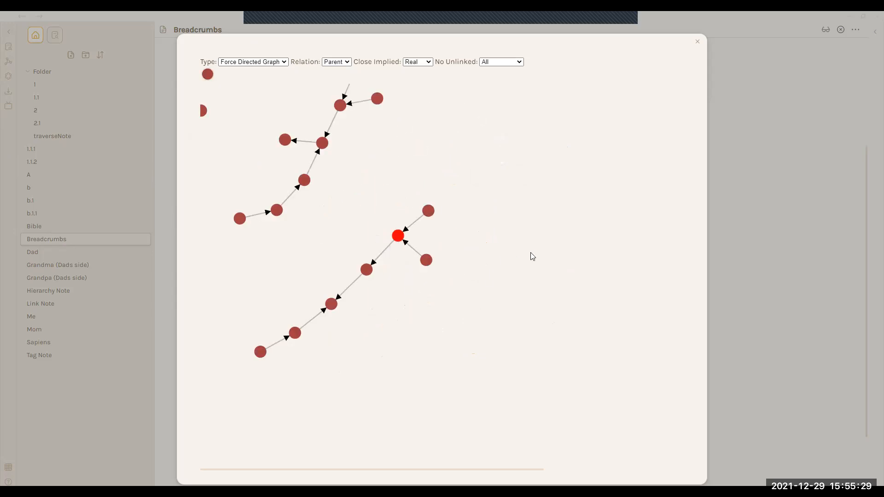
Switch the visualisation type to Tidy Tree, to Circle Packing, and finally to Arc Diagram.
click(260, 63)
click(261, 74)
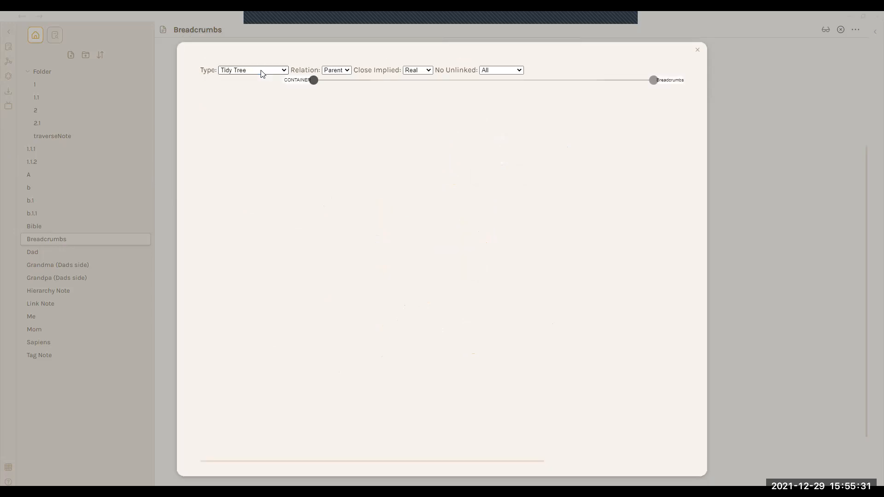
click(251, 70)
click(248, 94)
click(256, 70)
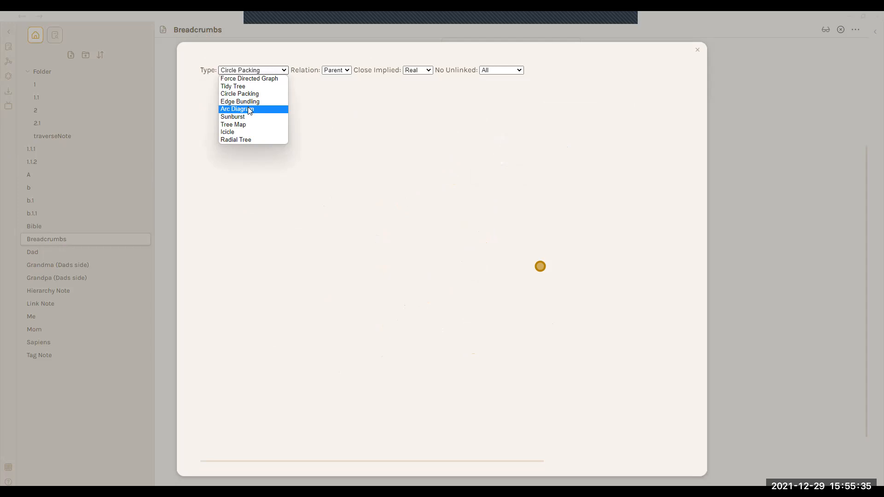
click(248, 110)
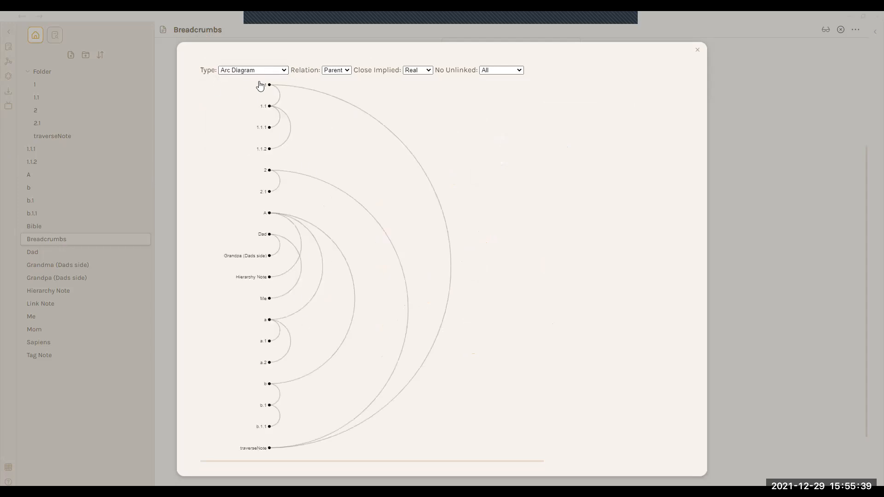
Show the Sibling relation in the Arc Diagram, check the Close Implied and No Unlinked options, and return to the Breadcrumbs note.
click(342, 94)
click(337, 70)
click(334, 86)
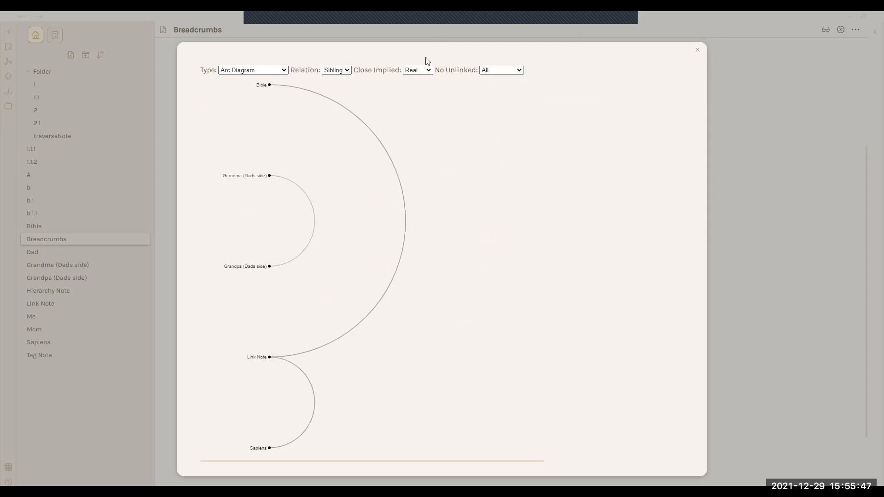
click(431, 72)
click(505, 75)
click(508, 89)
click(697, 51)
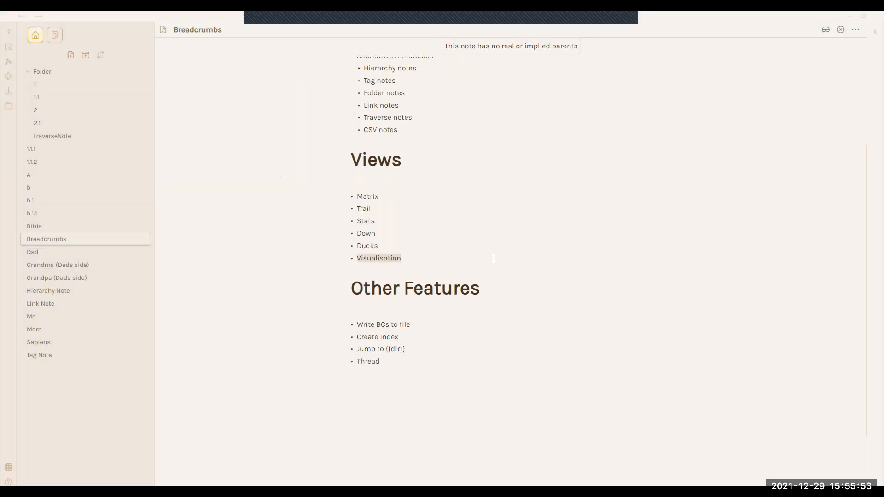
key(Up)
scroll(499, 248, up, 3)
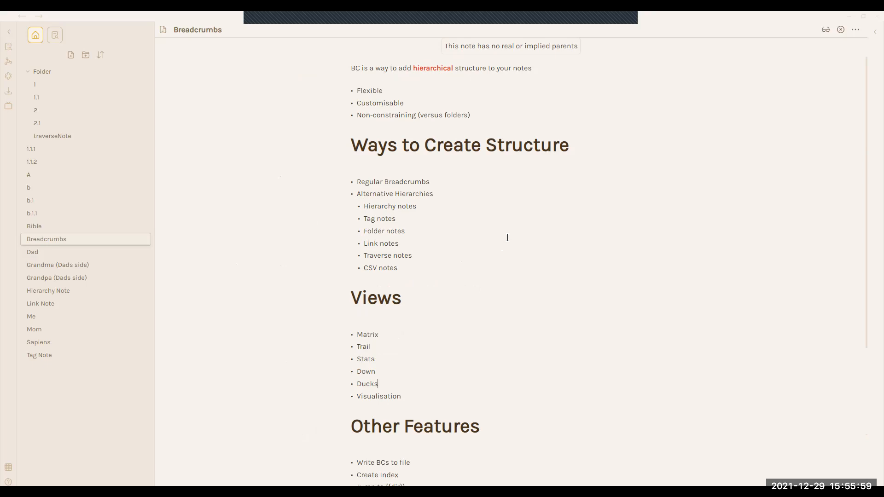
Review the Other Features section of the Breadcrumbs note and highlight the Write BCs to file entry.
scroll(453, 214, down, 5)
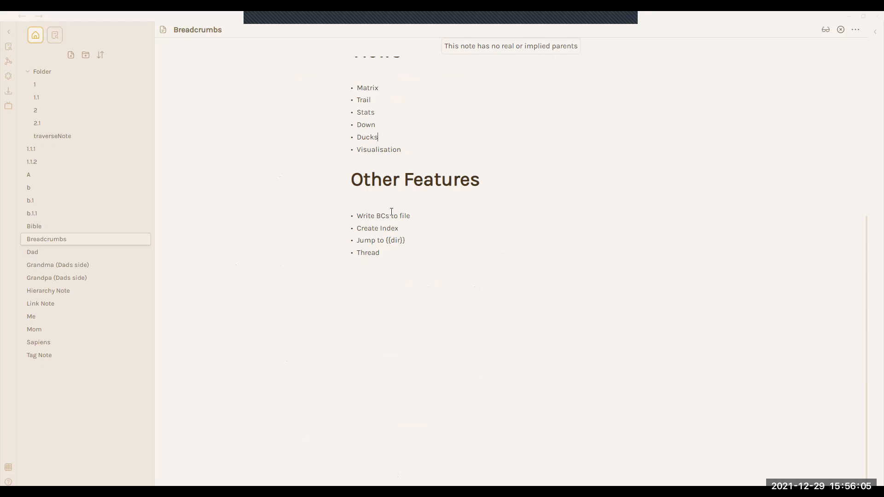
drag(358, 216, 460, 215)
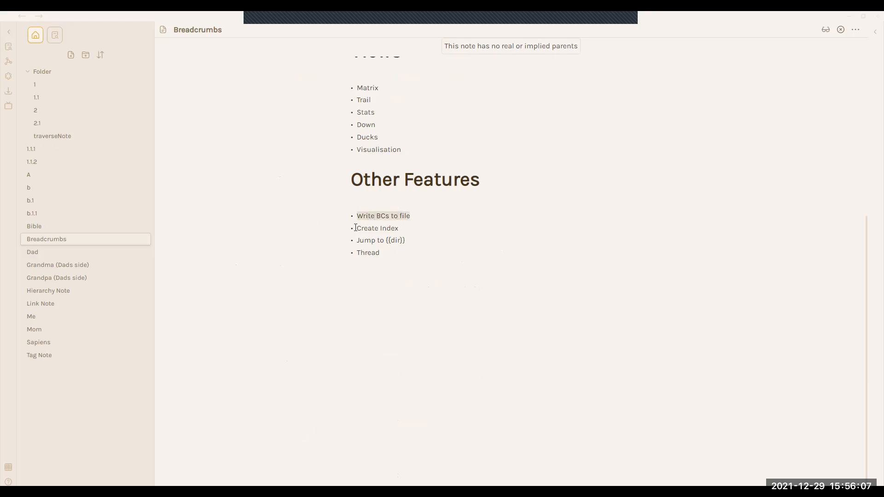
scroll(406, 233, up, 5)
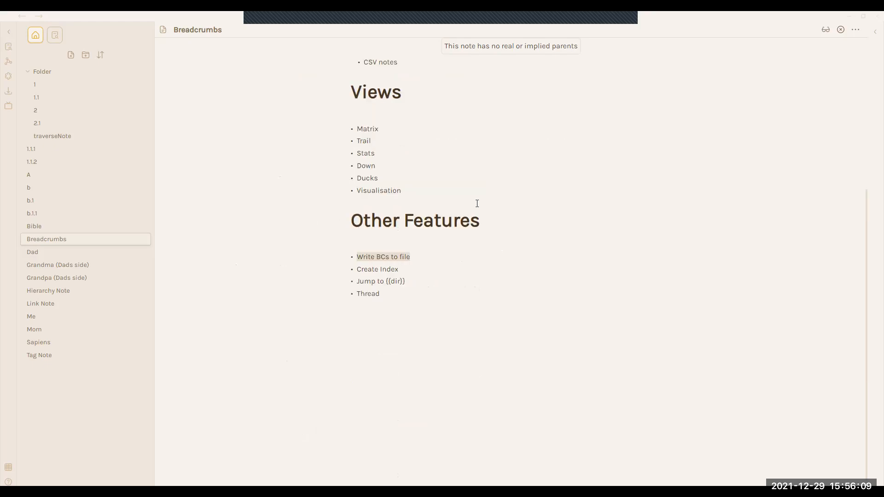
Open note A and show its up and down relations in the Breadcrumbs Matrix view.
click(57, 177)
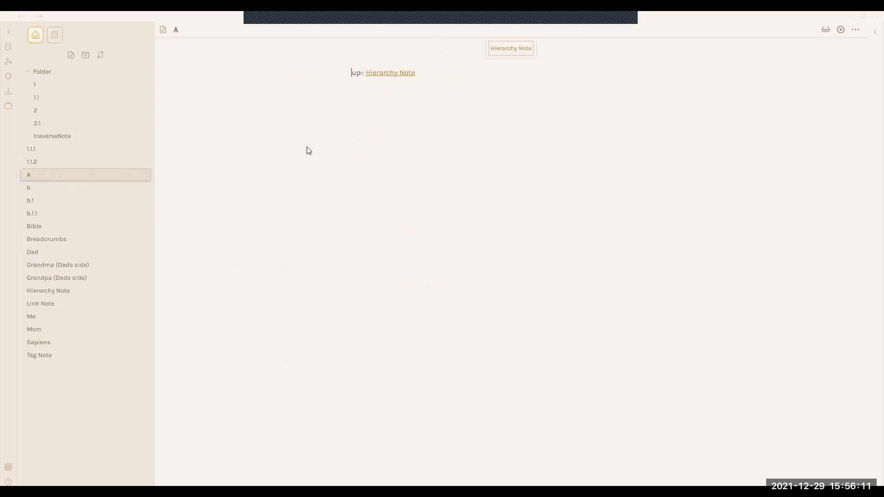
click(393, 99)
click(873, 34)
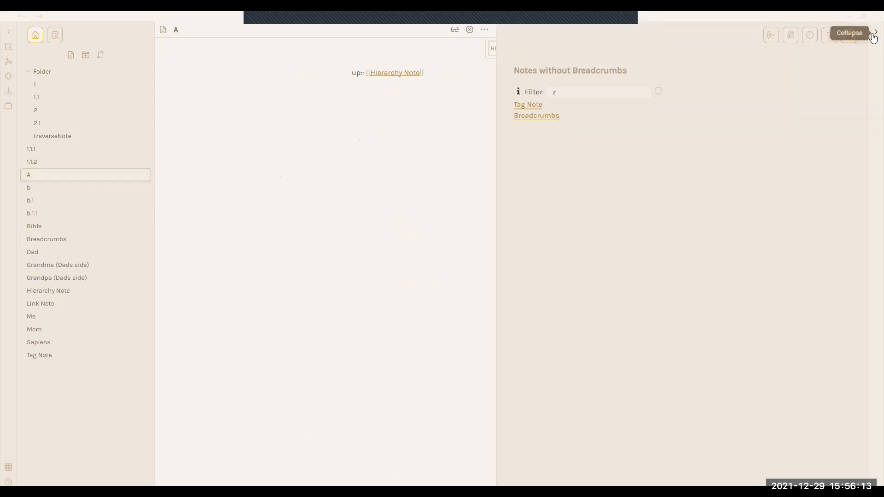
click(790, 35)
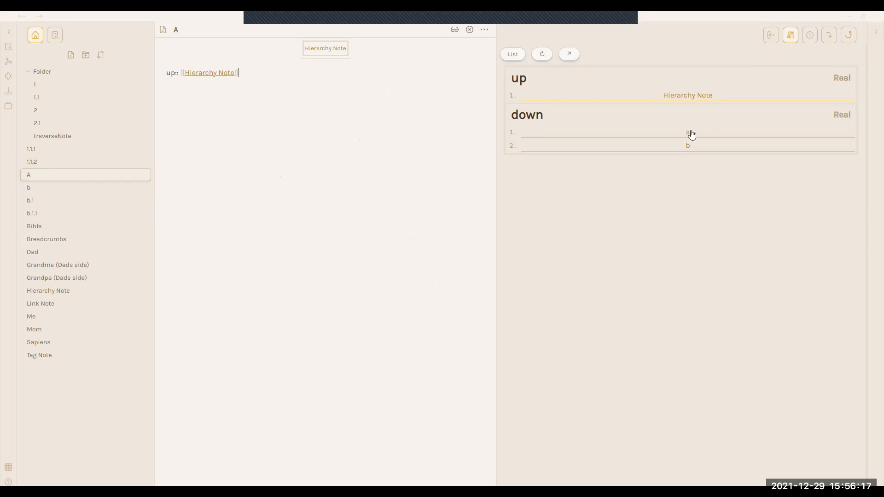
Go through Hierarchy Note and Link Note to the Me note, and narrow the side pane with the Matrix view.
click(70, 292)
click(54, 310)
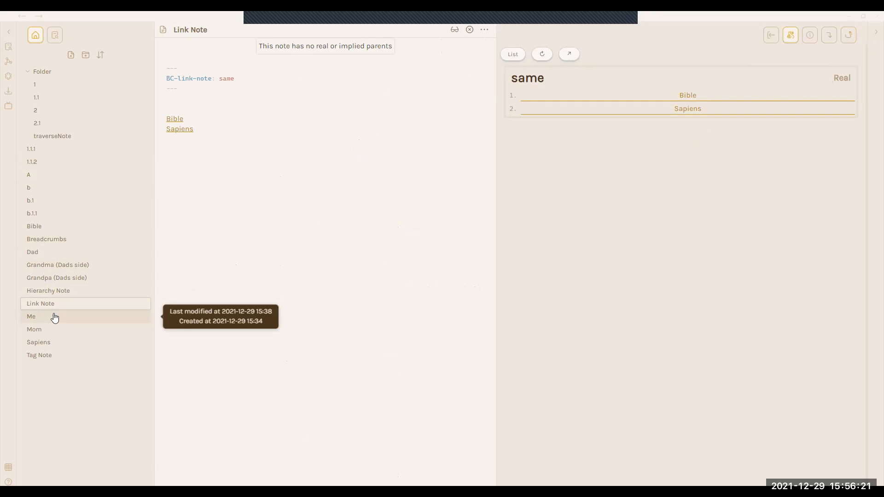
click(54, 317)
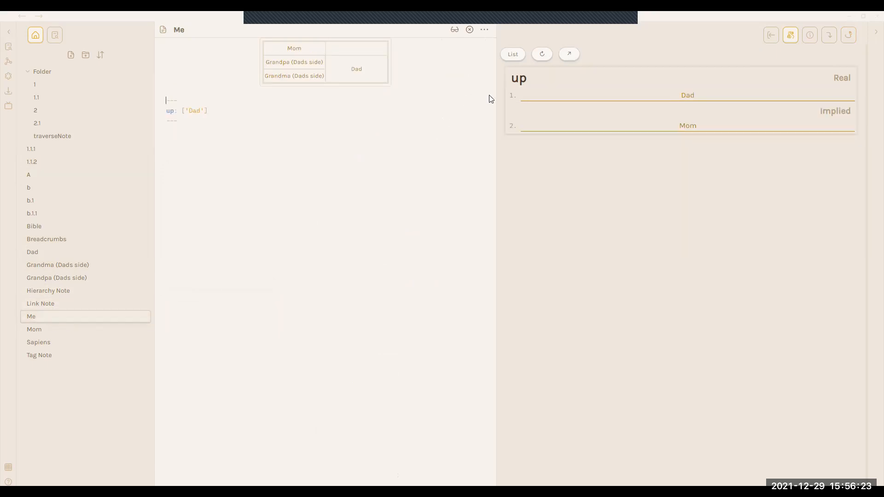
drag(497, 91, 827, 113)
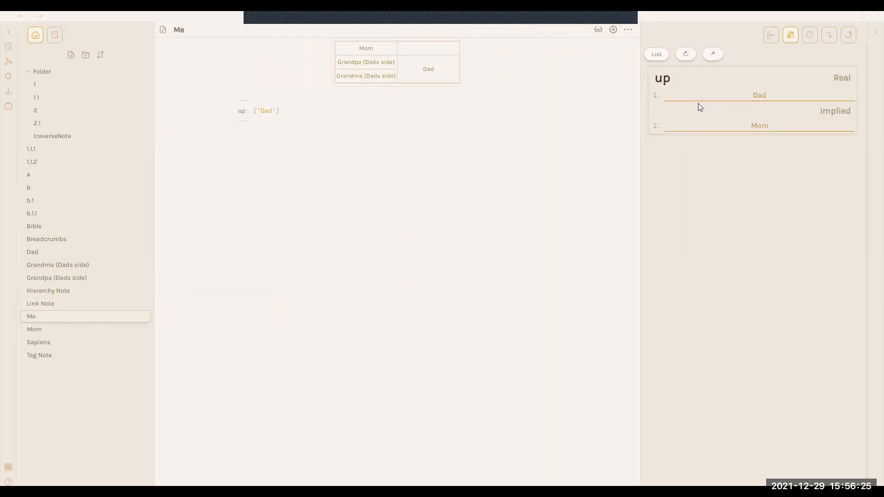
Compare the up field in the Me note with the down field in the Mom note, and return to Me.
drag(295, 113, 226, 109)
click(361, 121)
click(773, 130)
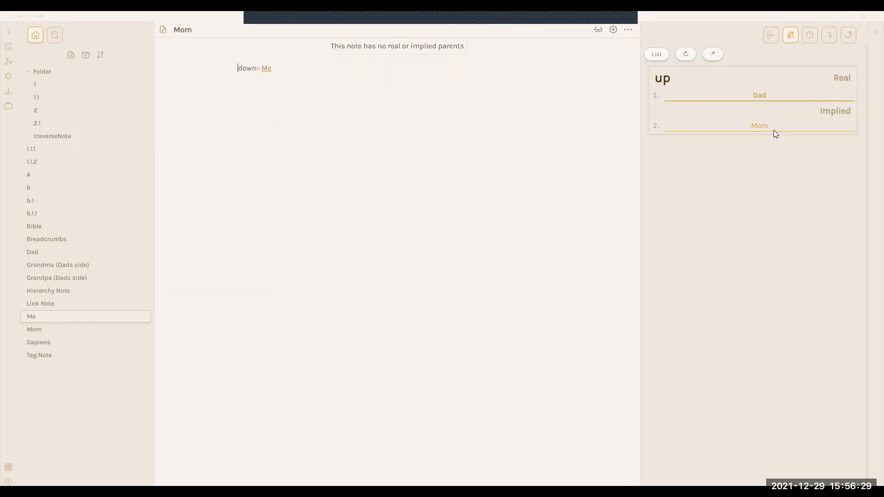
drag(295, 80, 217, 71)
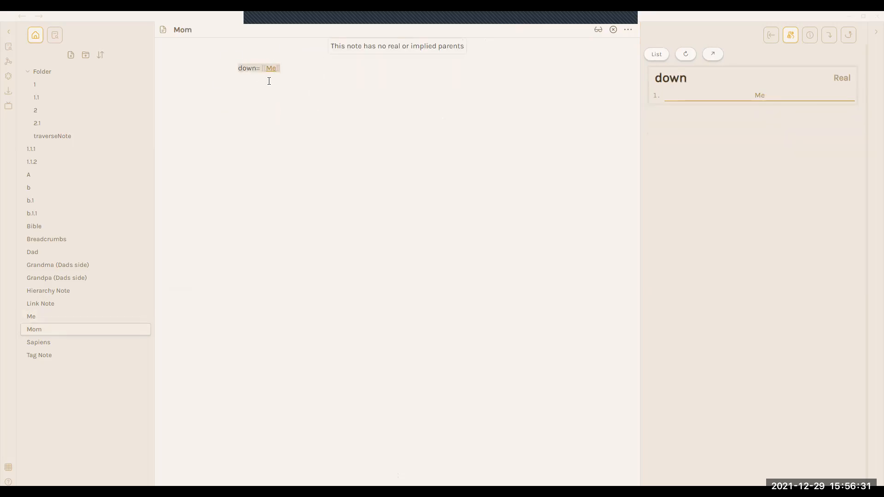
click(774, 96)
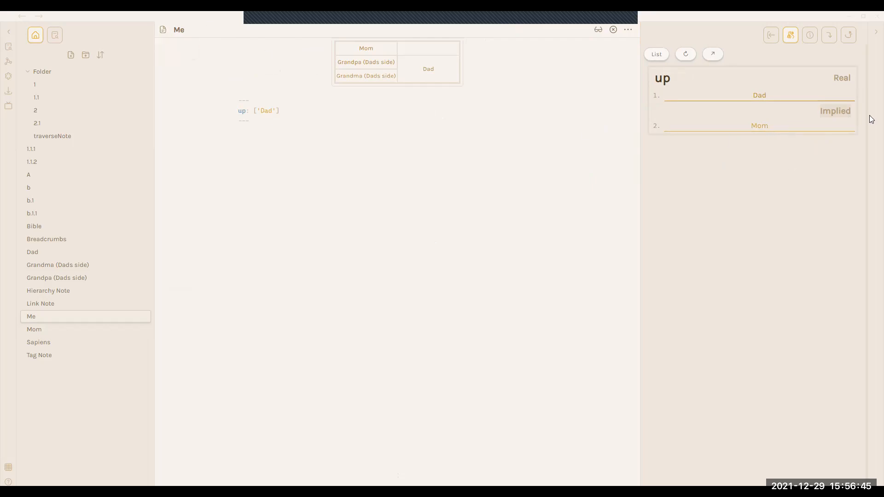
click(786, 127)
drag(305, 69, 62, 71)
click(391, 87)
key(alt+Return)
Try to run the Write Breadcrumbs to Current File command on the Me note.
key(ctrl+p)
text(write)
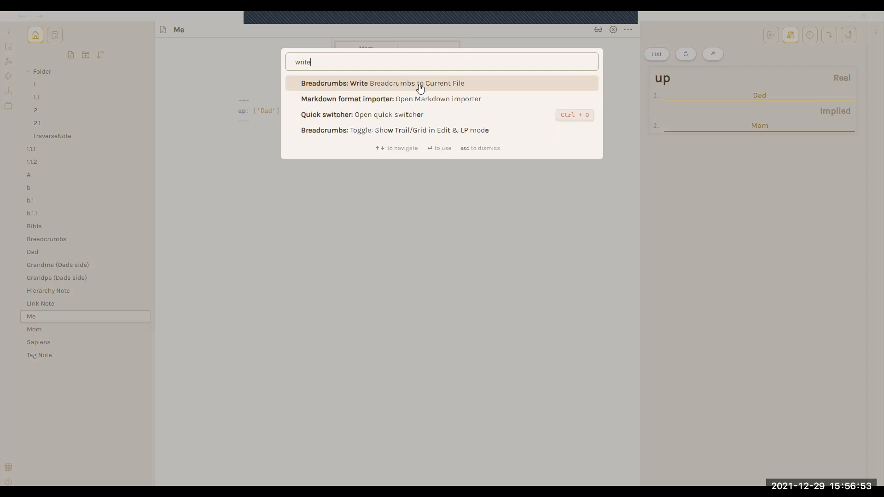
click(424, 84)
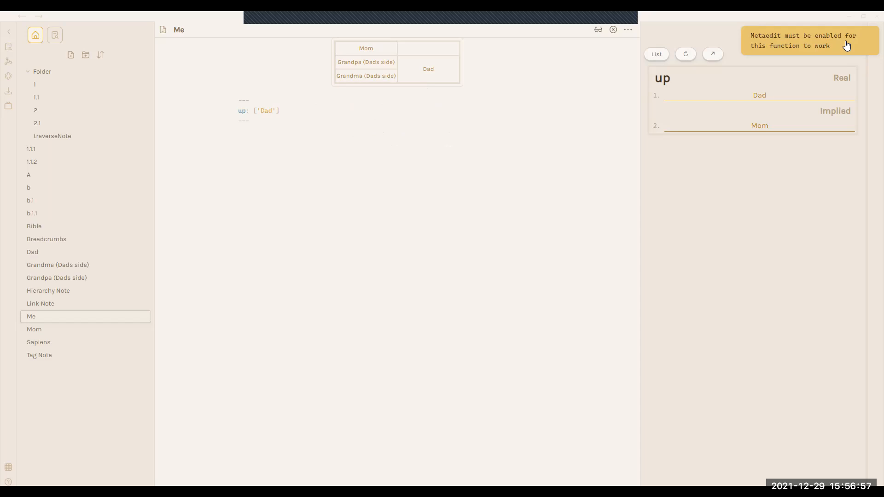
click(831, 46)
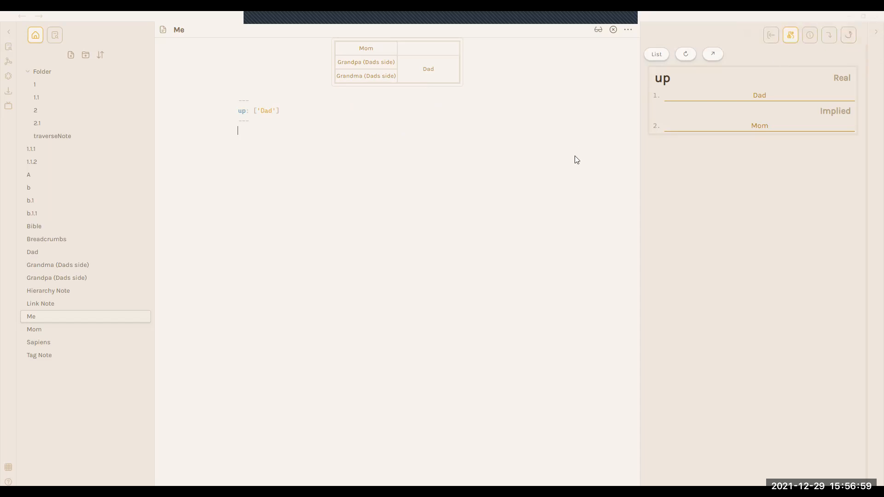
Find the MetaEdit community plugin, install and enable it, and return to the Me note.
key(ctrl+comma)
click(242, 271)
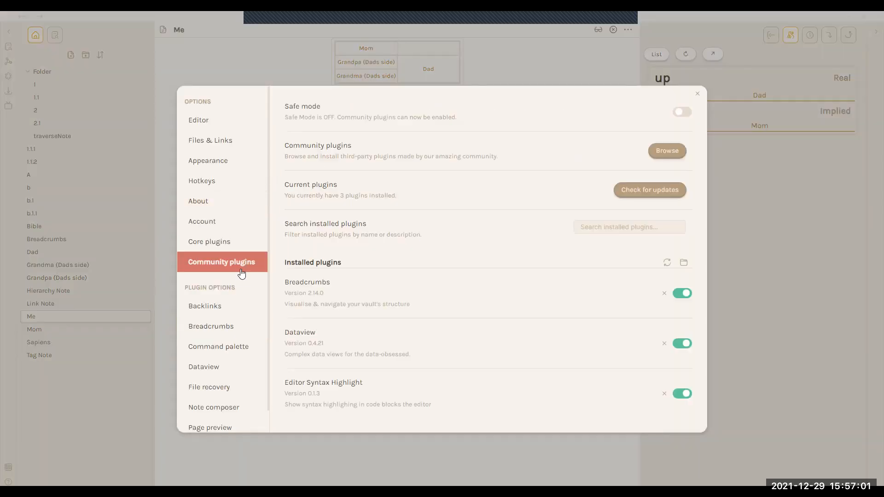
click(652, 154)
text(meta)
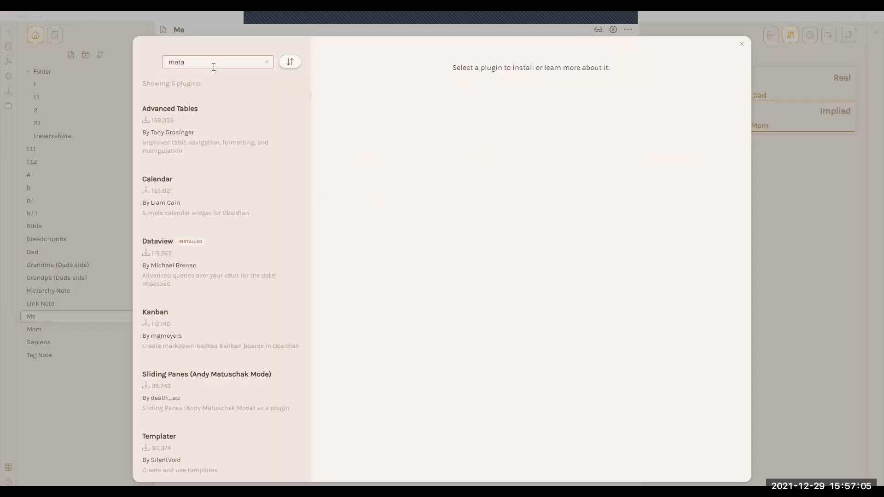
text(edit)
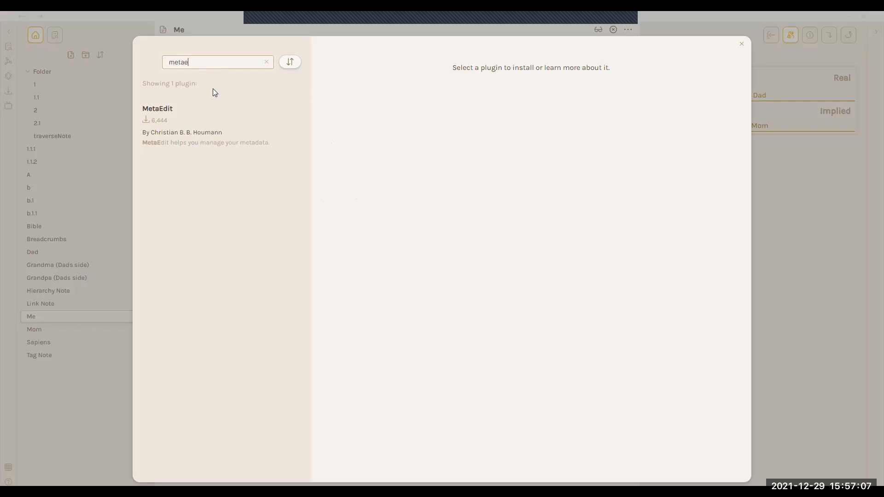
click(227, 134)
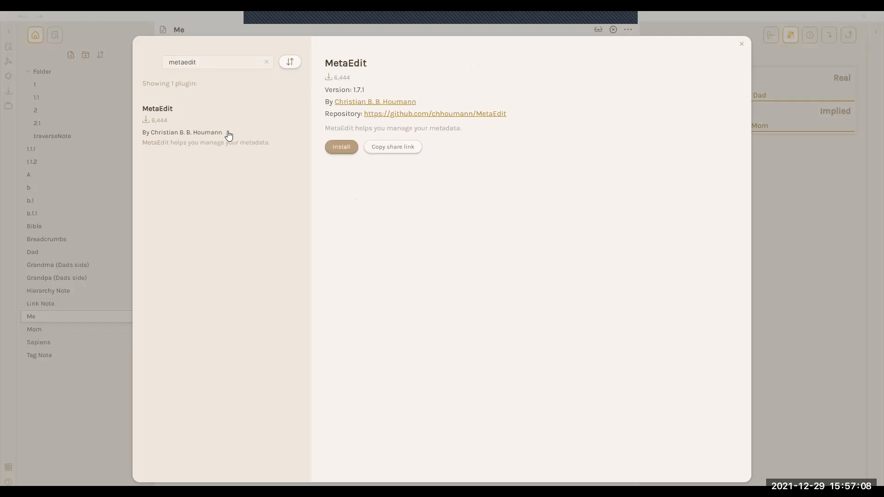
click(341, 147)
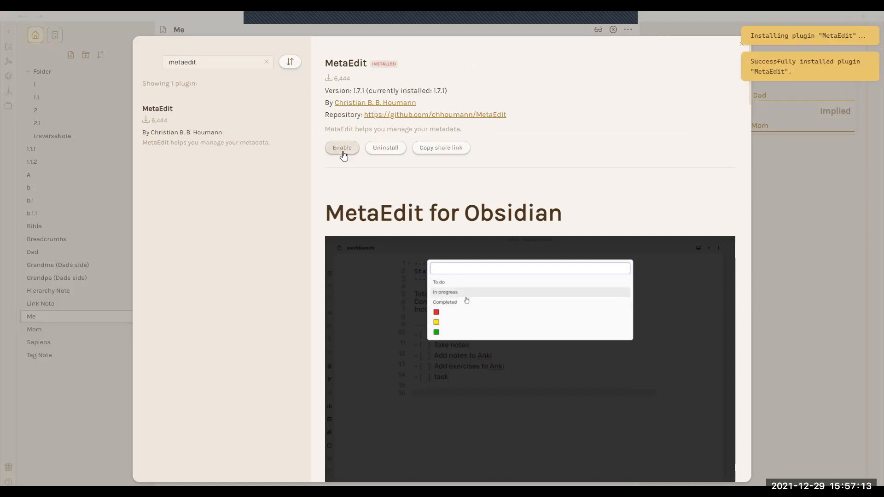
click(826, 154)
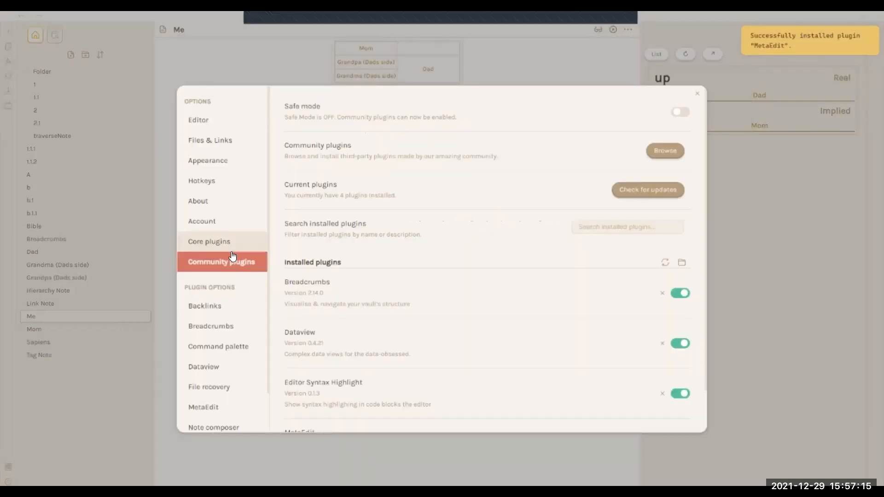
click(767, 239)
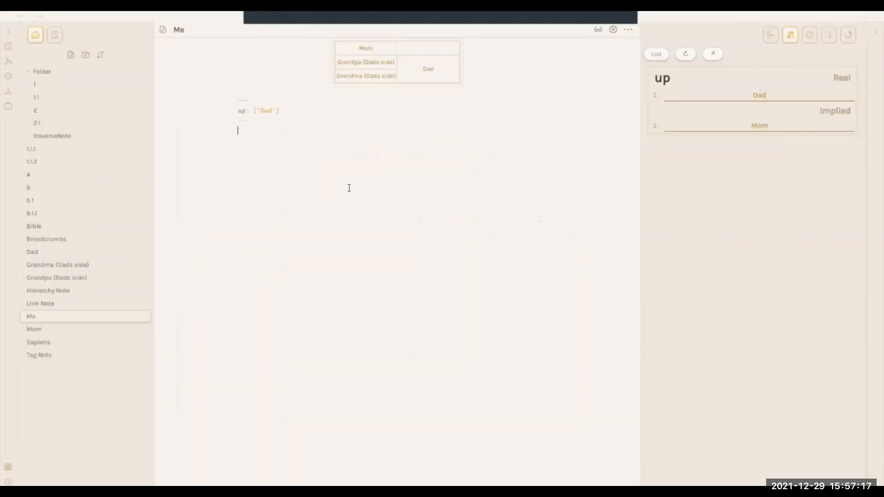
Write the implied breadcrumbs to the Me file with Write Breadcrumbs to Current File, and refresh the index.
key(ctrl+p)
text(write)
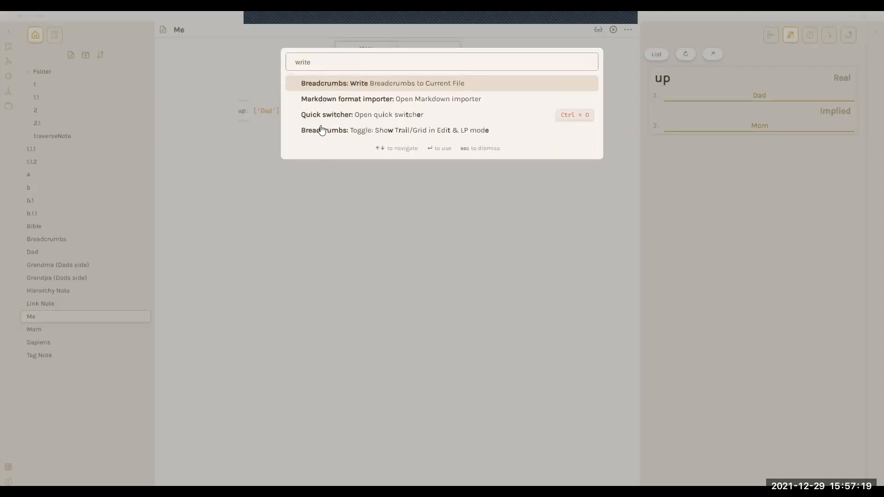
click(327, 81)
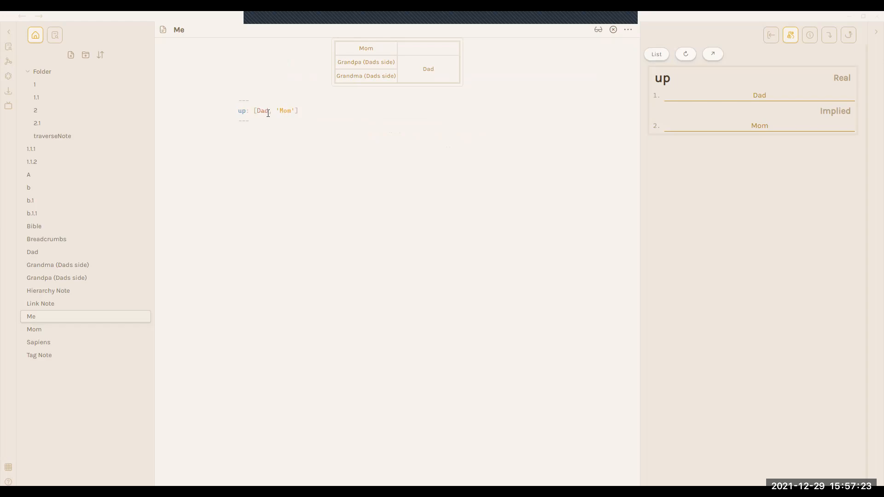
click(685, 54)
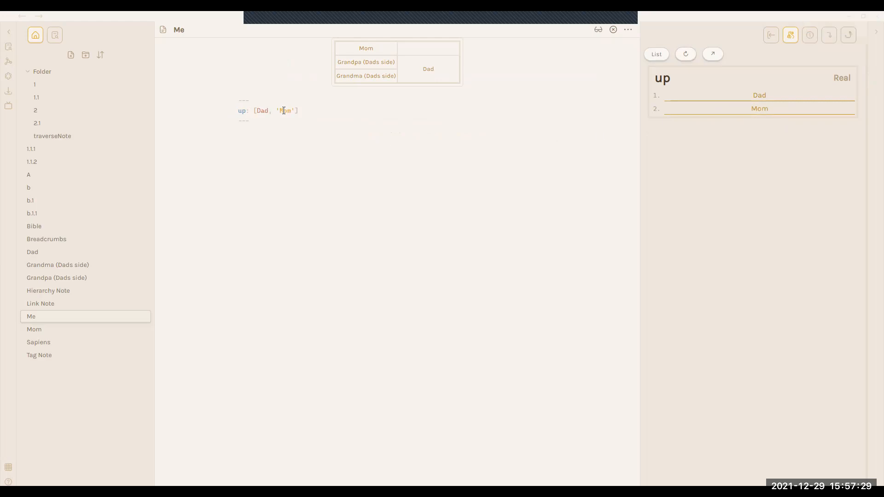
Put single quotes around Dad so the up field reads ['Dad', 'Mom'], and refresh the Breadcrumbs index.
drag(276, 110, 295, 110)
double_click(264, 110)
text(')
click(317, 154)
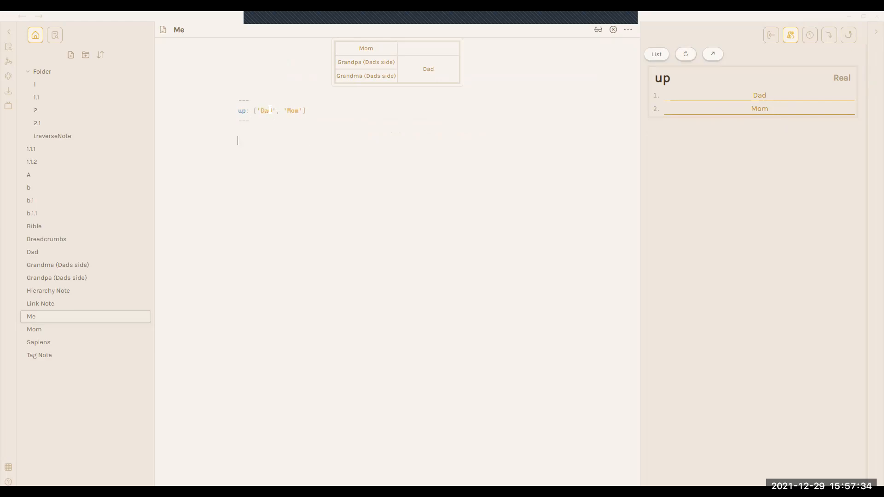
click(686, 54)
click(687, 54)
click(437, 114)
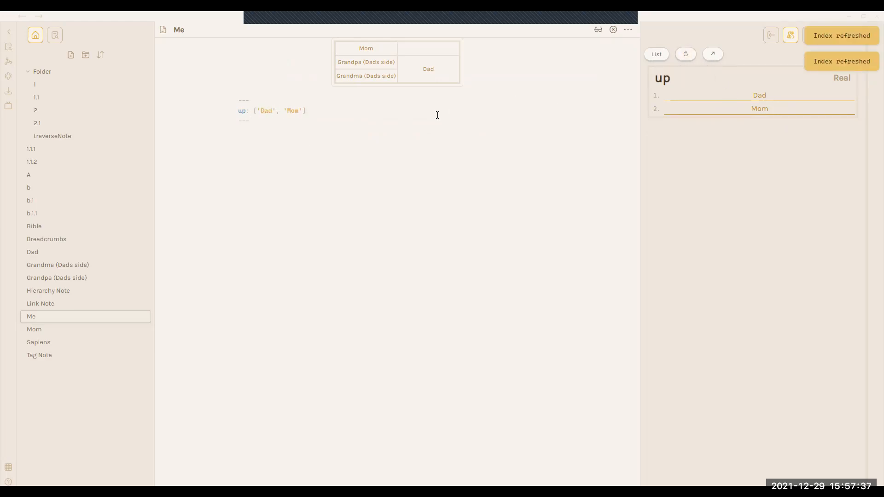
Open the Dad note and expand the Write Breadcrumbs to File section in the Breadcrumbs plugin settings.
click(428, 69)
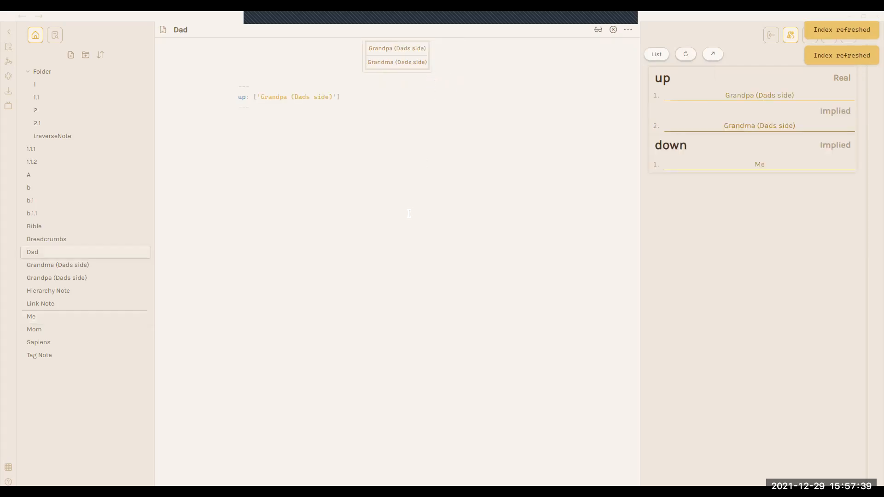
key(ctrl+comma)
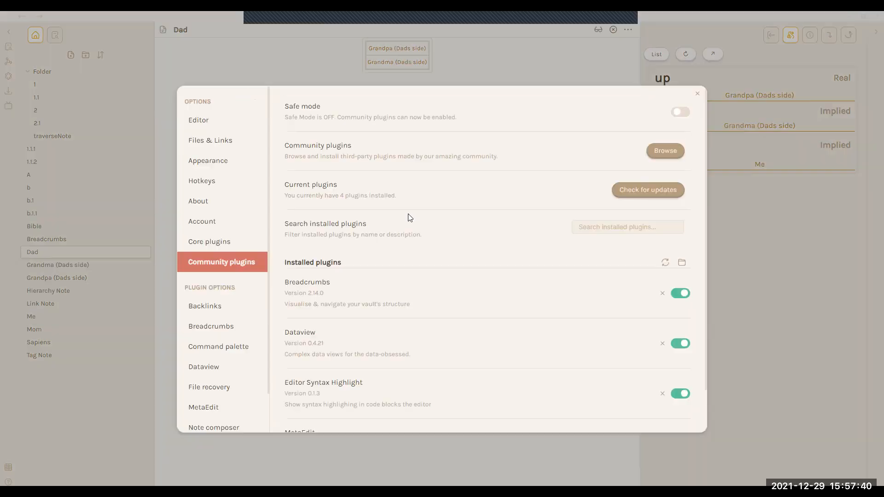
click(227, 326)
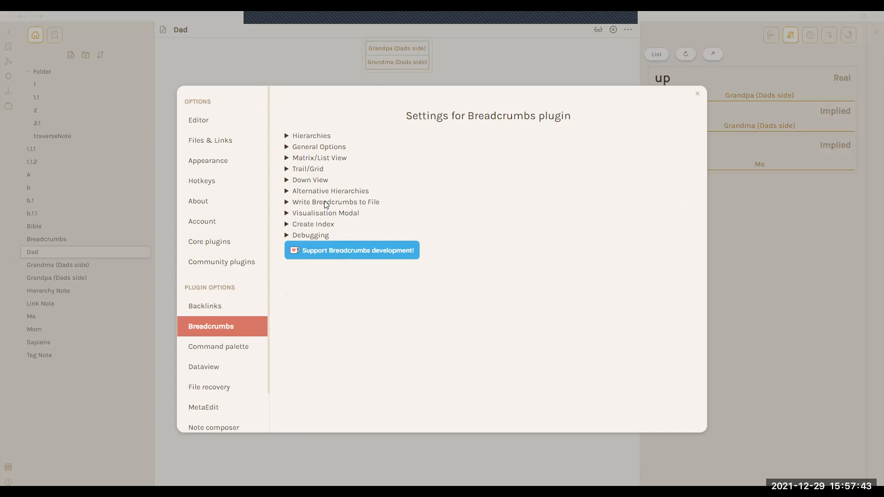
click(351, 205)
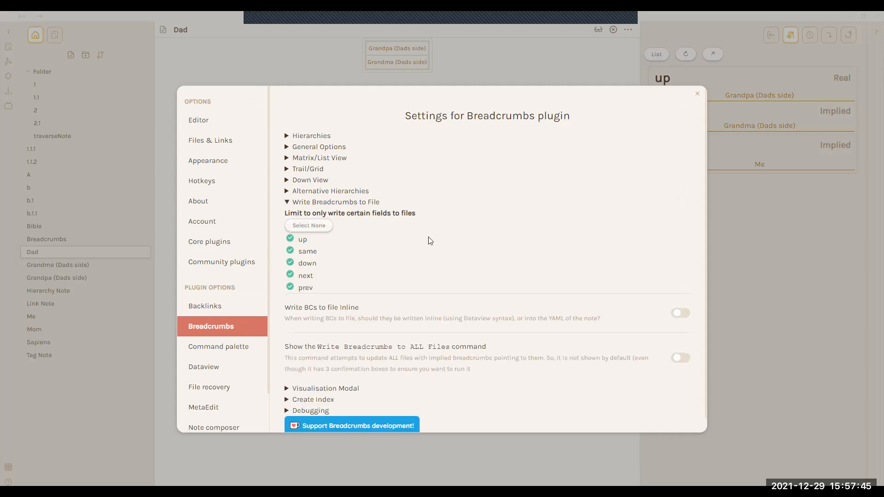
Try deselecting the prev, next, down, same and up fields for writing to files, and select all of them again.
scroll(368, 220, down, 1)
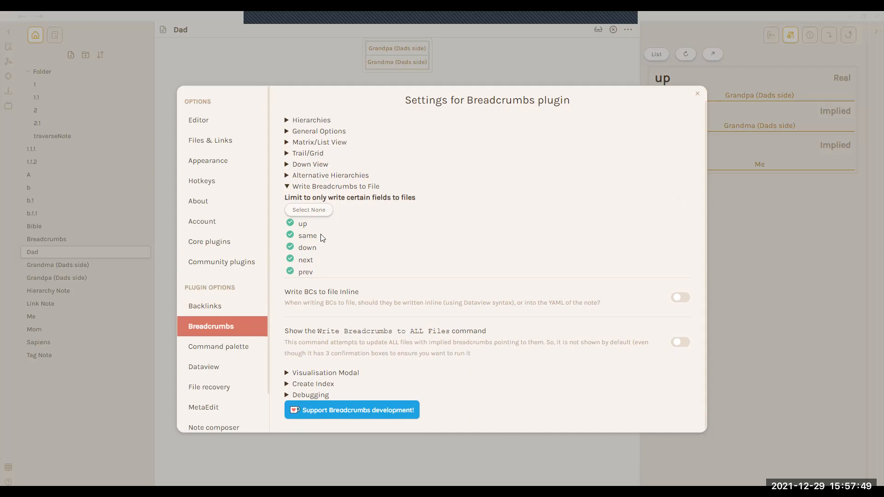
click(300, 272)
click(305, 261)
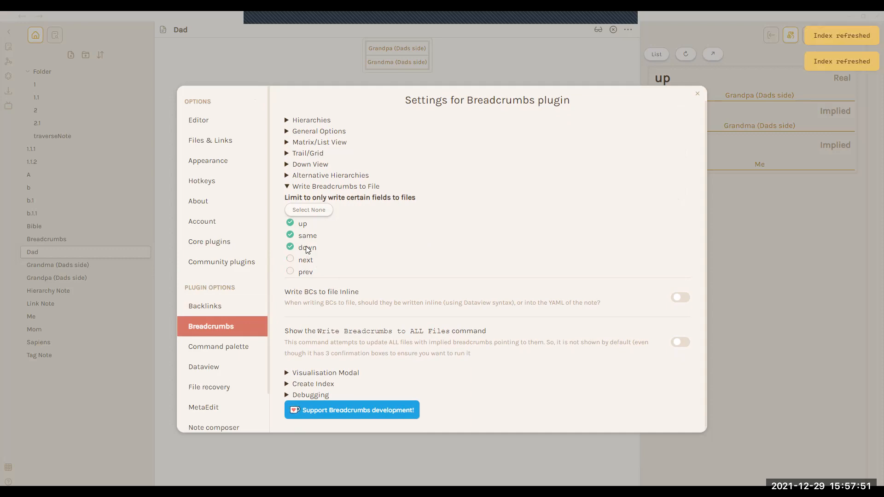
click(306, 247)
click(306, 235)
click(309, 210)
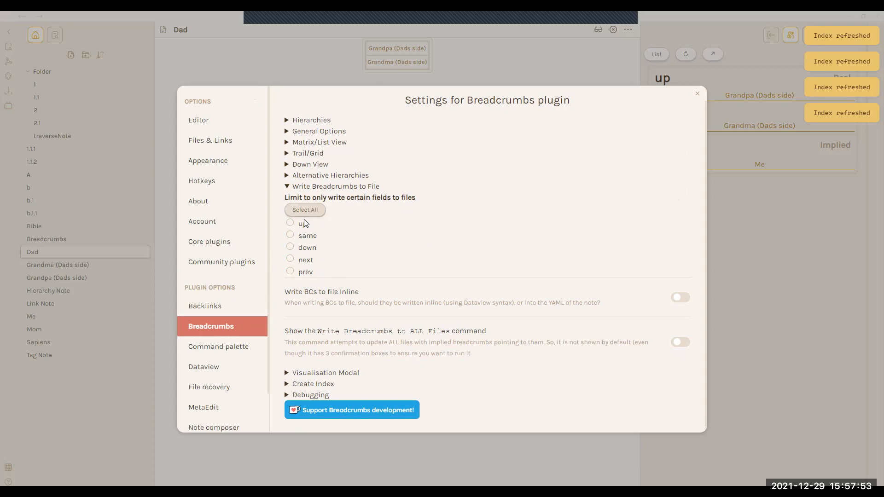
click(309, 210)
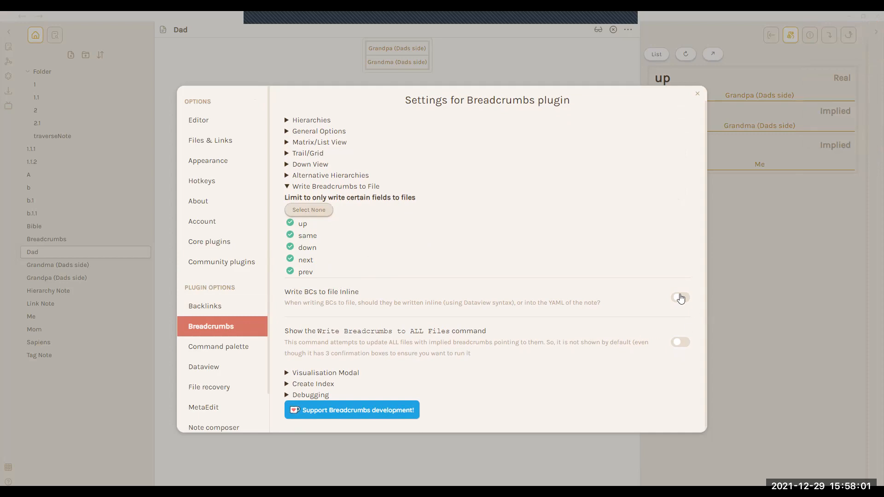
Enable Write BCs to file Inline in the Breadcrumbs settings and write the implied breadcrumbs to the Dad note.
click(681, 298)
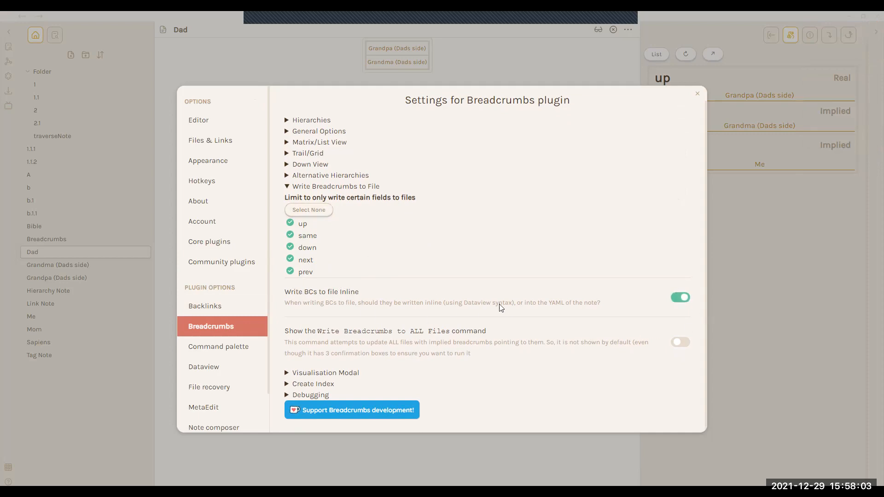
click(707, 234)
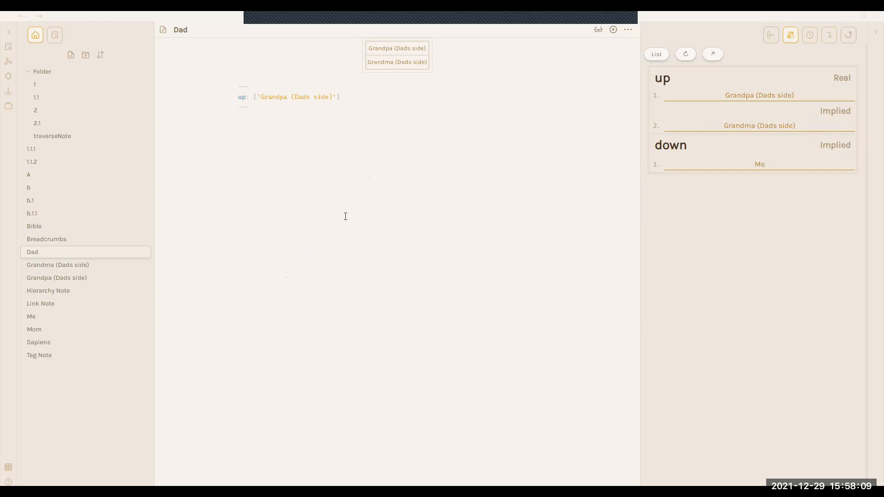
key(ctrl+p)
text(write)
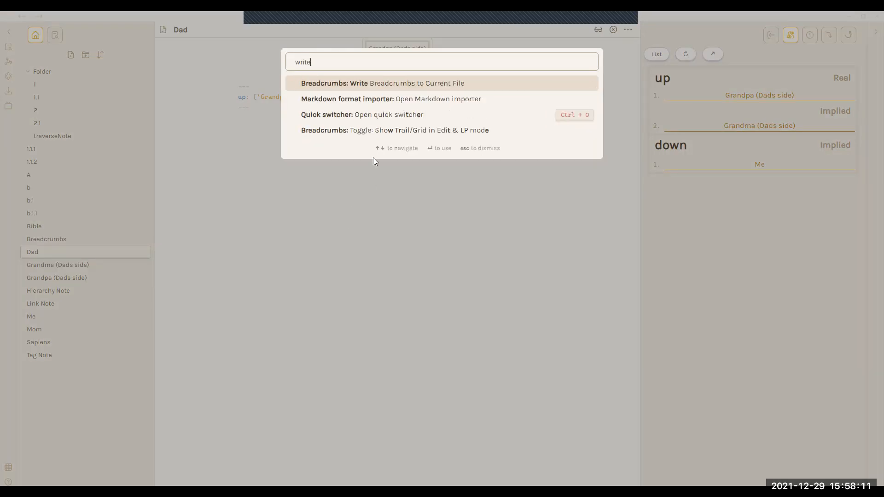
click(433, 88)
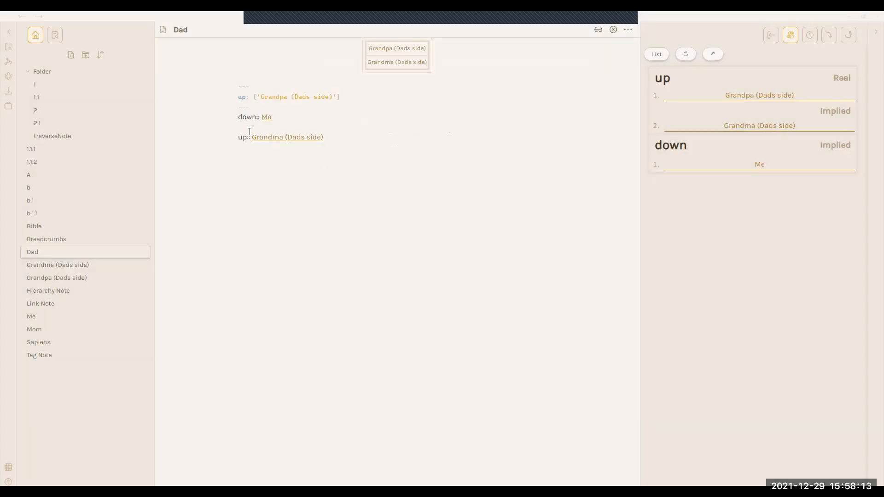
Remove the blank line between the inline down and up fields in Dad, and refresh the Breadcrumbs index.
key(BackSpace)
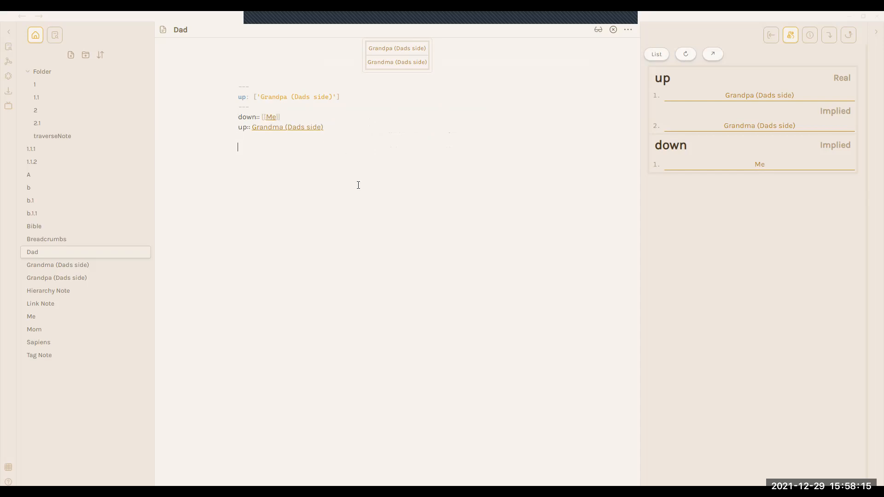
click(685, 54)
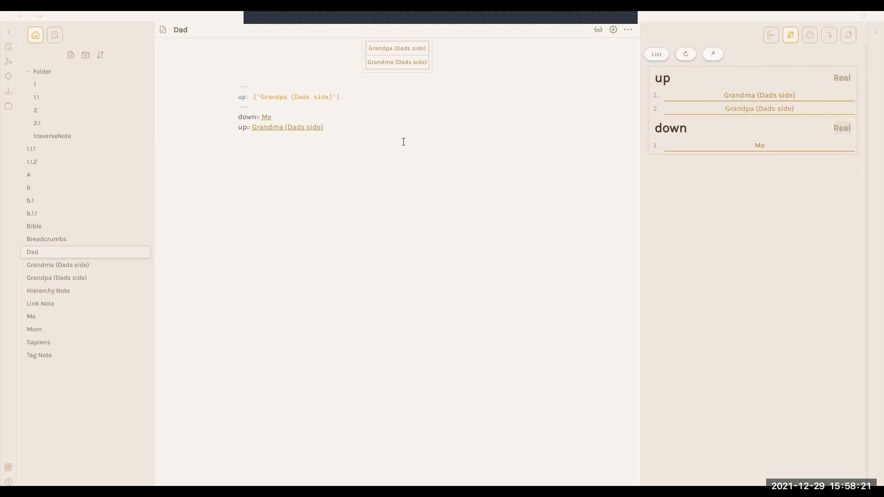
Delete the inline down and up fields from Dad, and highlight the Create Index item in the Breadcrumbs note.
drag(317, 159, 163, 118)
key(BackSpace)
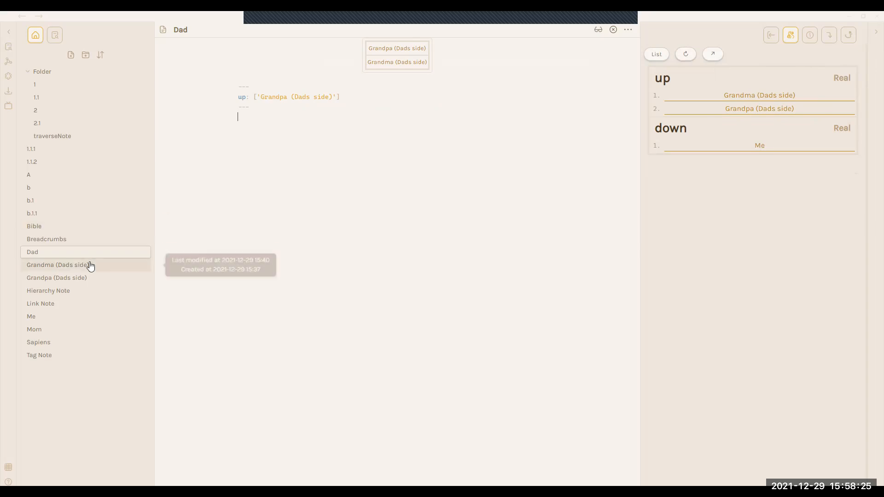
click(69, 241)
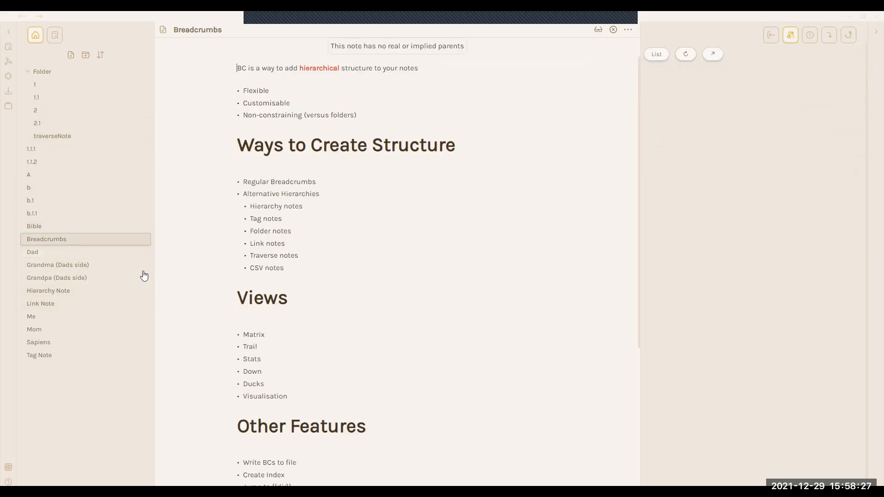
scroll(307, 341, down, 5)
drag(302, 241, 187, 250)
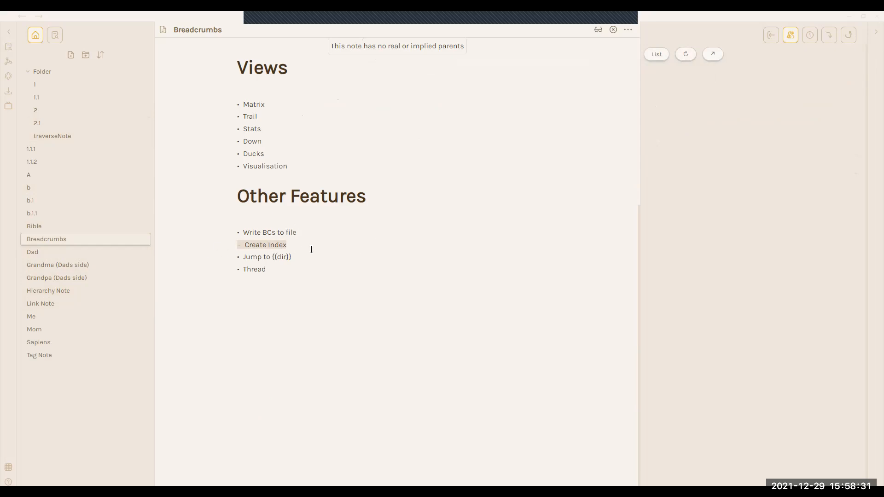
Open traverseNote, copy its local Breadcrumbs index to the clipboard, and paste it below the links to 1 and 2.
click(72, 136)
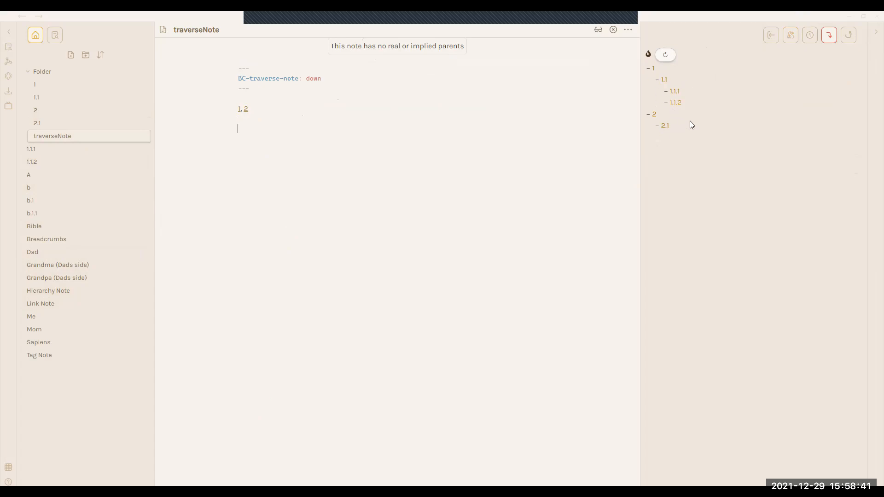
key(ctrl+p)
text(create ind)
key(ctrl+shift+Left)
key(ctrl+shift+Left)
text(index)
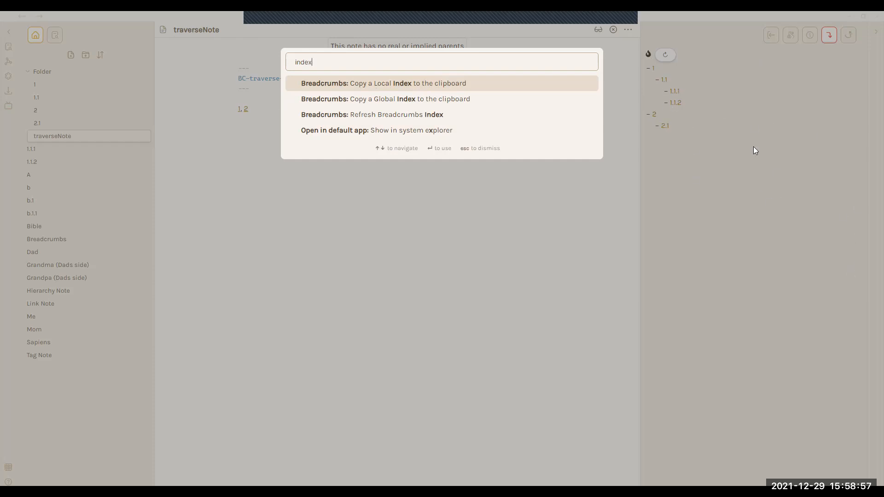
click(443, 85)
key(ctrl+v)
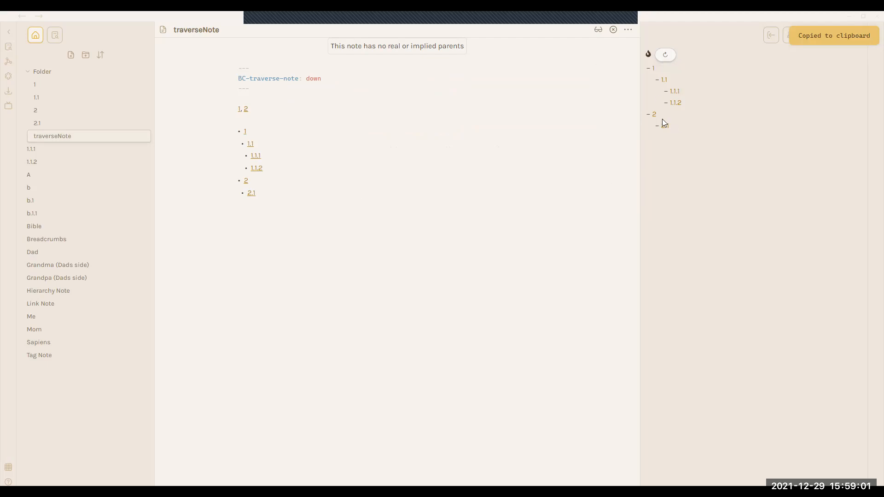
Replace the pasted local index in traverseNote with a copied global Breadcrumbs index.
drag(304, 219, 202, 136)
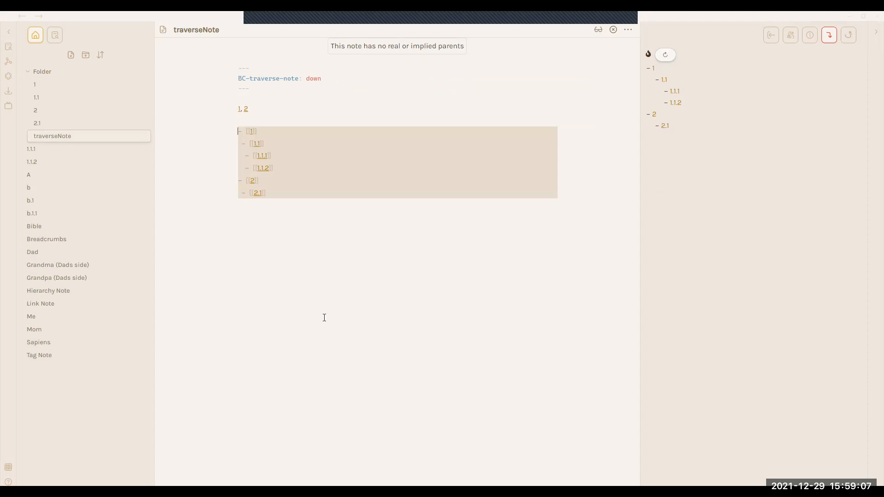
key(BackSpace)
key(ctrl+p)
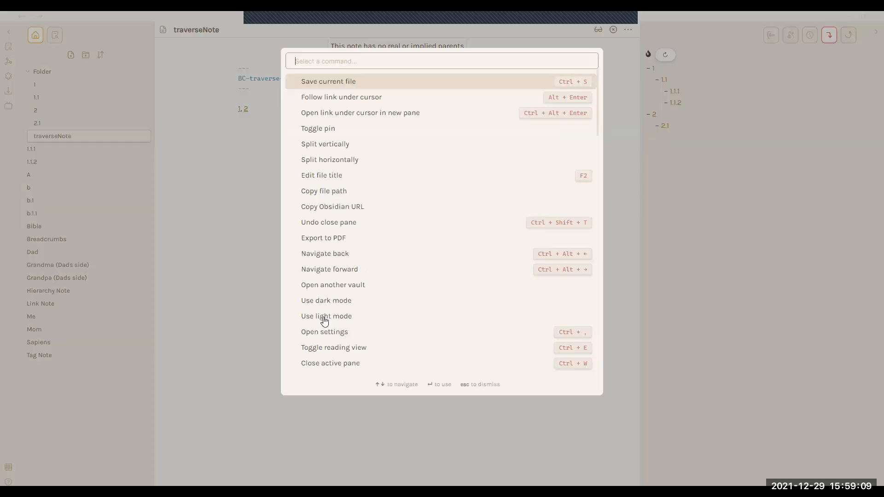
text(global)
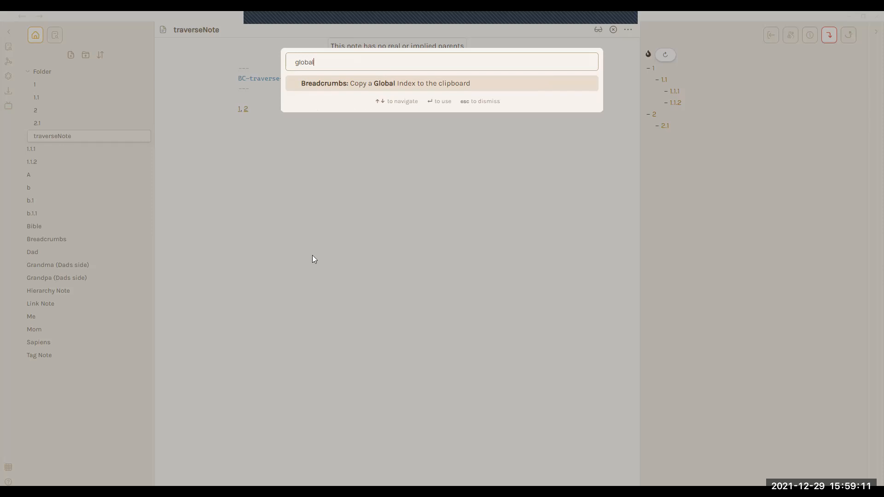
click(338, 86)
key(ctrl+v)
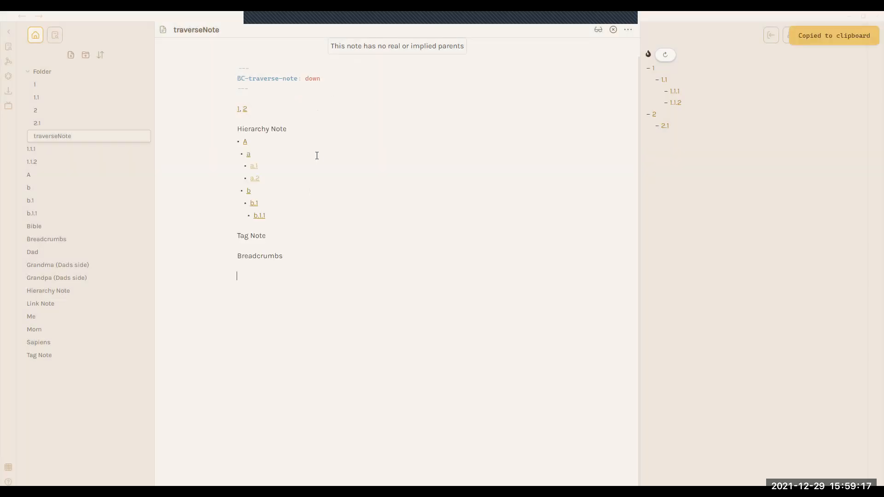
Highlight the Tag Note heading and the list under Hierarchy Note, and delete the whole pasted global index from traverseNote.
drag(285, 236, 158, 237)
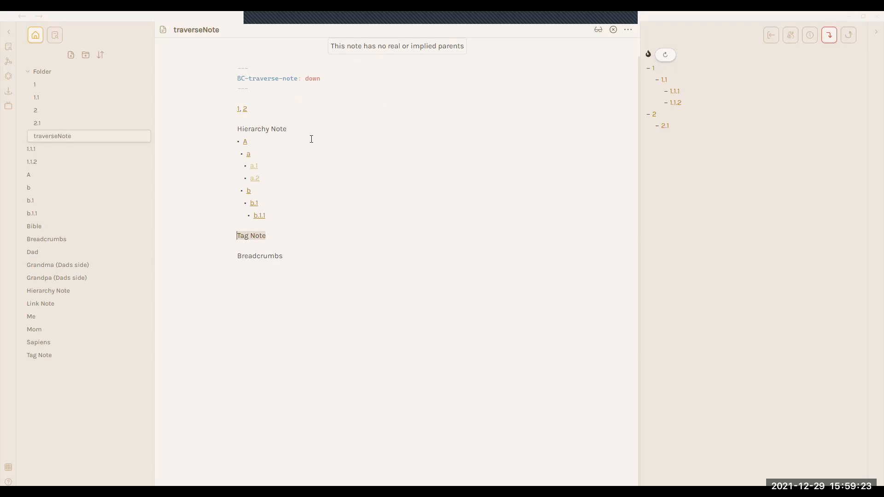
drag(312, 137, 225, 135)
click(277, 129)
drag(282, 216, 223, 144)
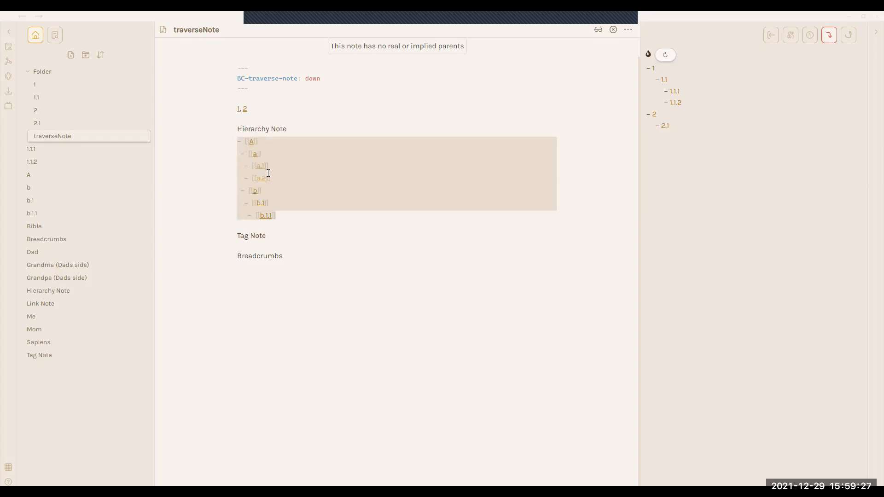
click(335, 257)
key(Return)
shift+click(203, 126)
key(BackSpace)
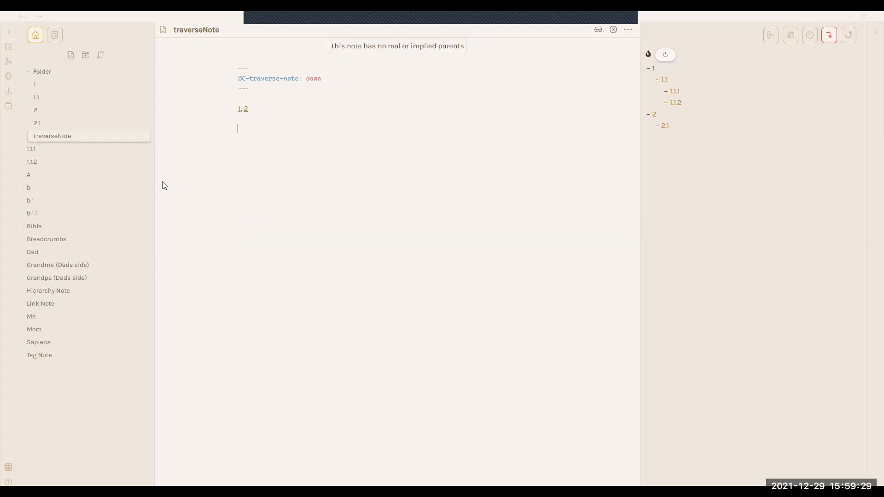
Highlight the Jump to {{dir}} item in the Breadcrumbs note, and search the available commands for jump.
click(98, 238)
scroll(330, 367, down, 5)
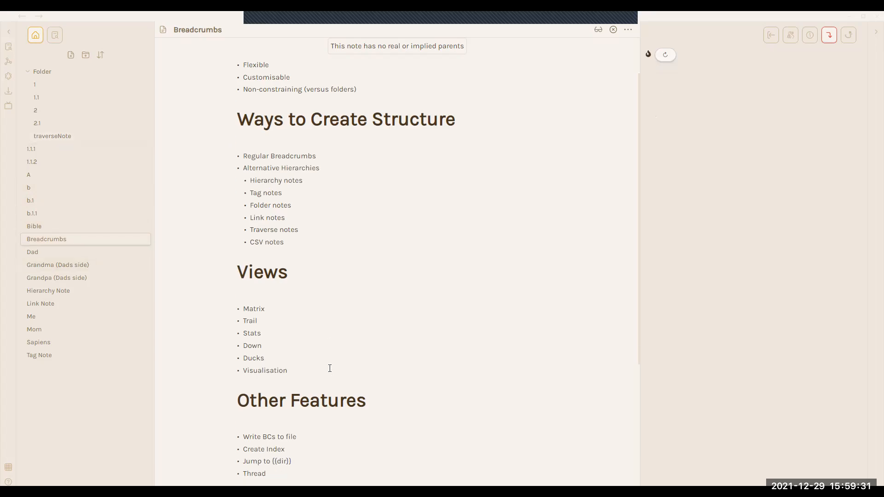
key(shift+Home)
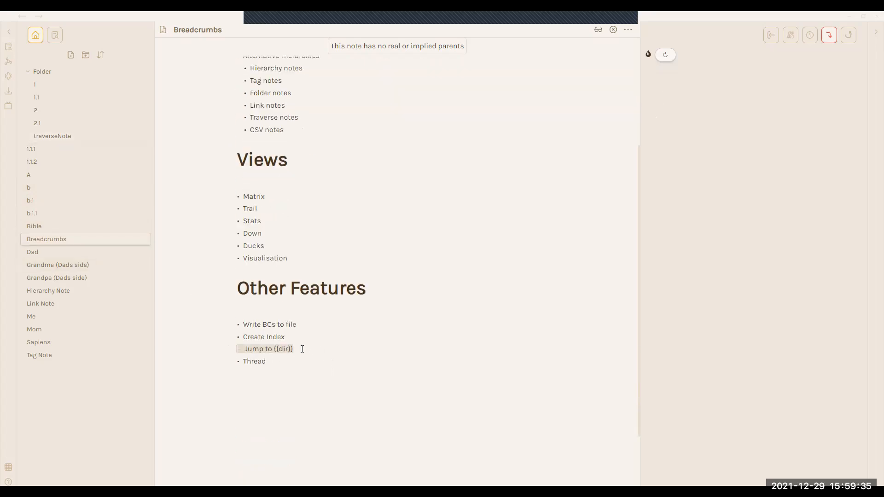
click(333, 350)
key(ctrl+p)
text(jump)
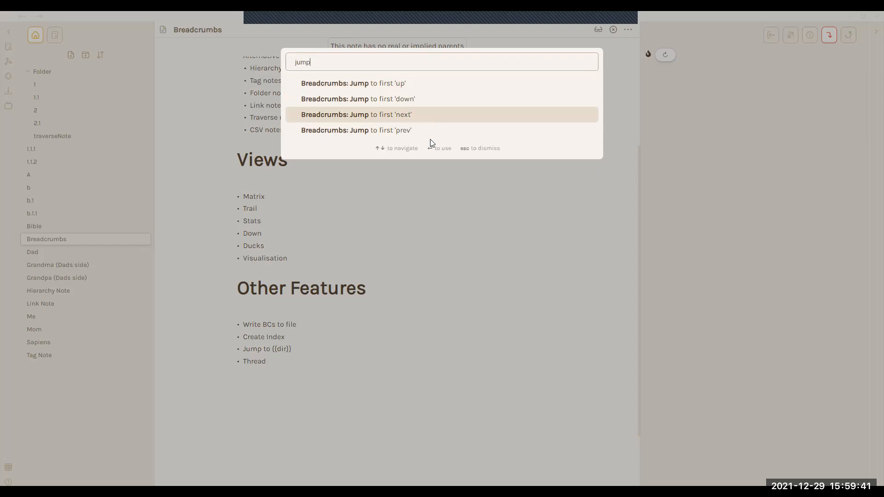
click(422, 257)
scroll(421, 257, up, 3)
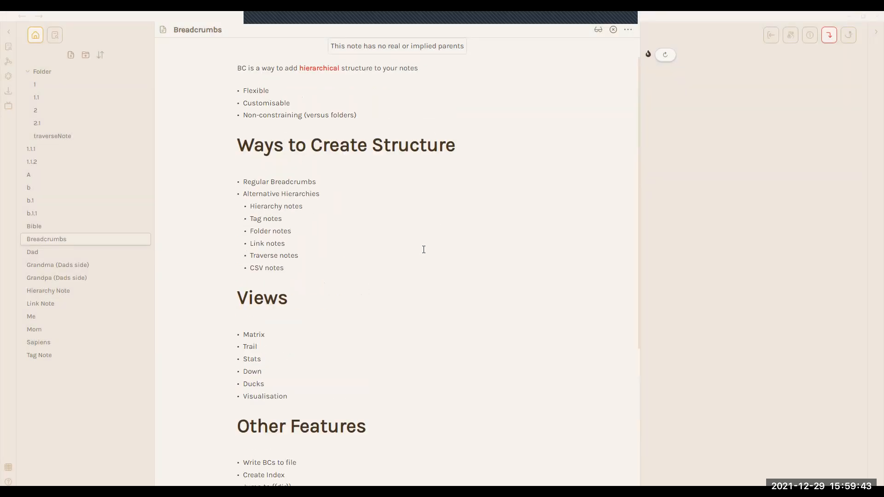
Open note 2.1 with the Matrix view and refreshed index, and jump to its first 'up' note.
click(51, 123)
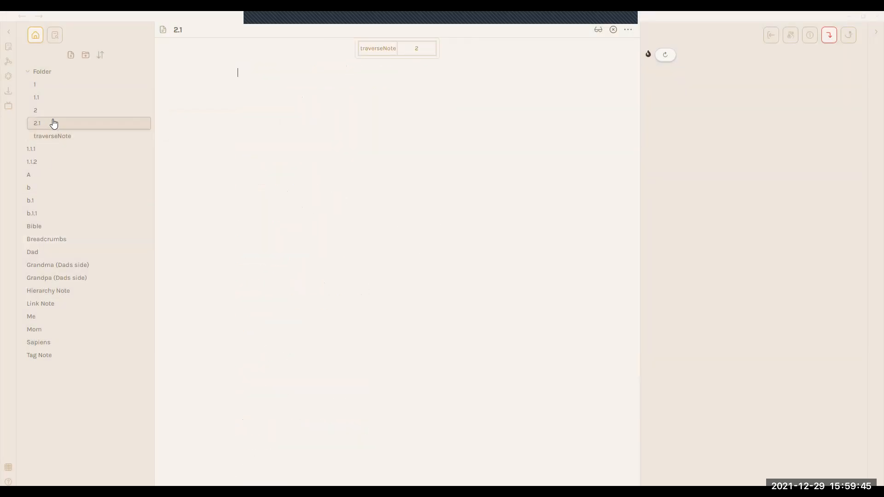
click(792, 35)
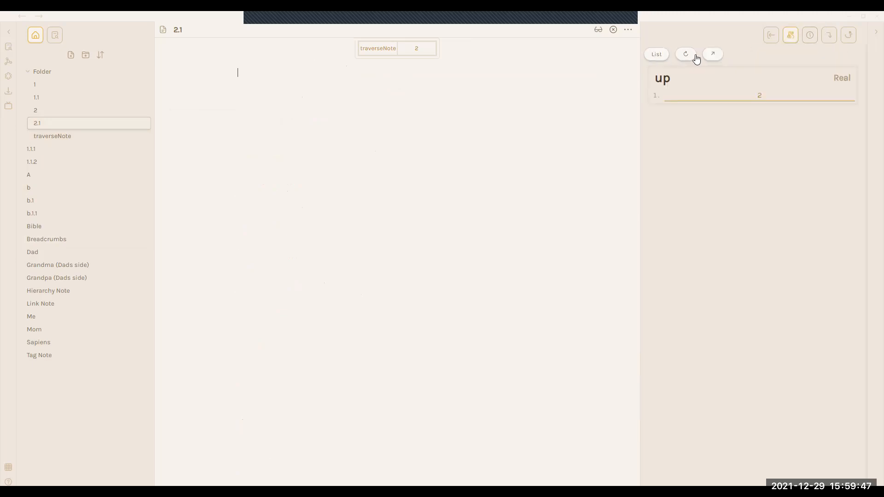
click(695, 55)
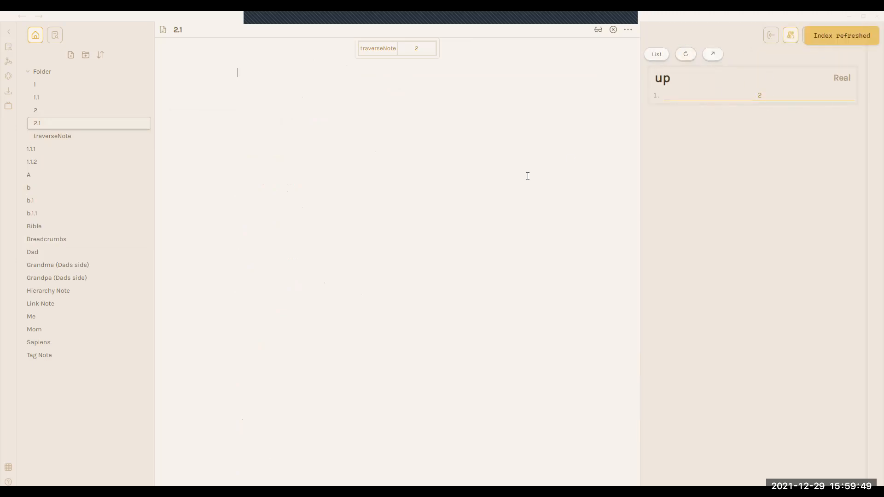
key(ctrl+p)
text(up)
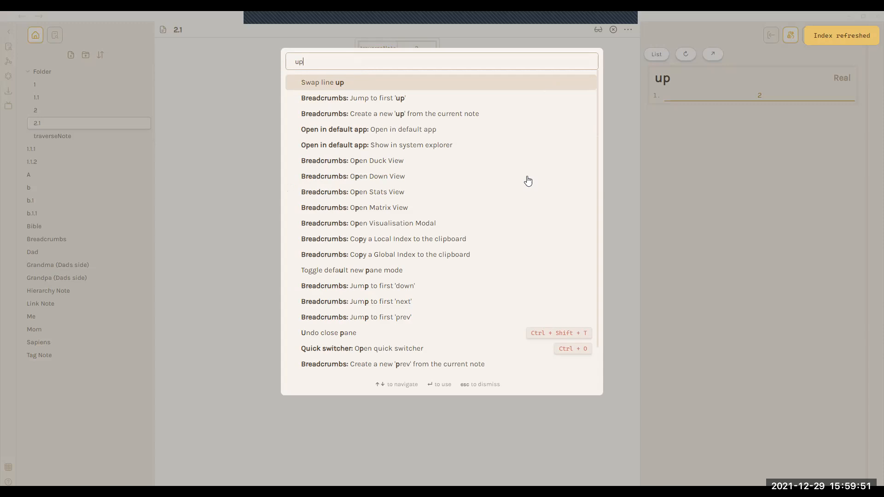
click(414, 99)
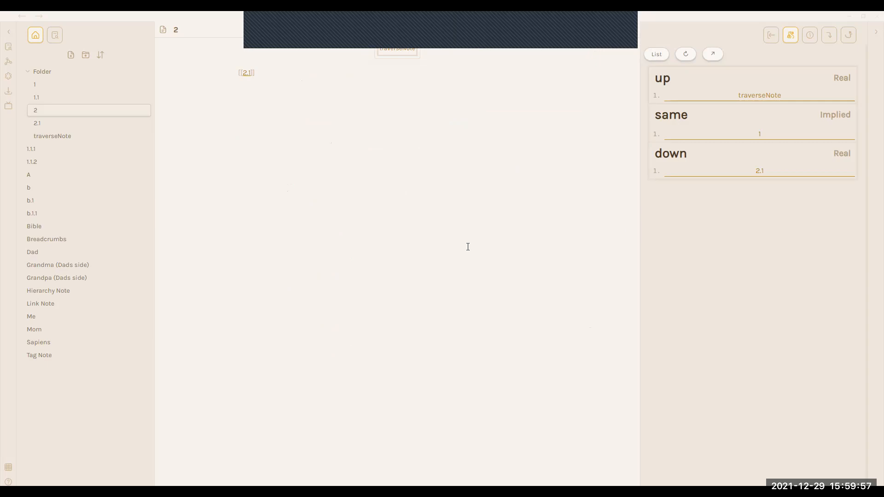
Search the available commands for same and sibl to look for a sibling jump command.
key(ctrl+p)
text(same)
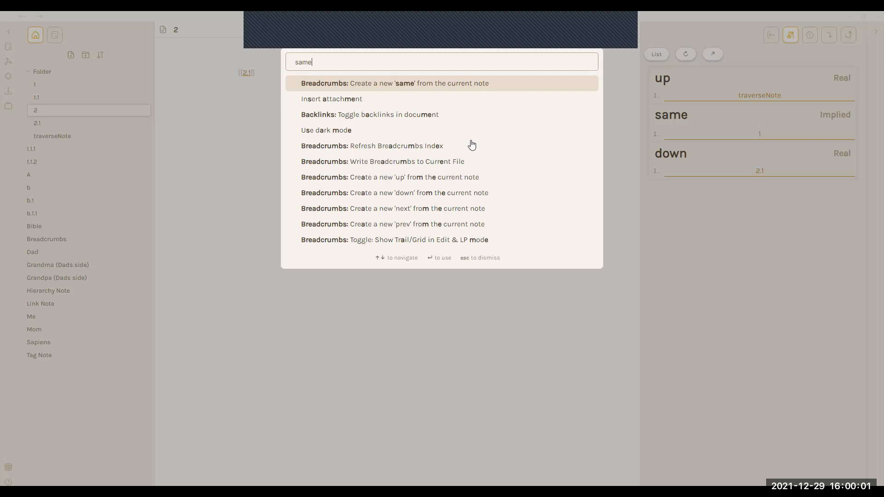
key(ctrl+a)
text(s)
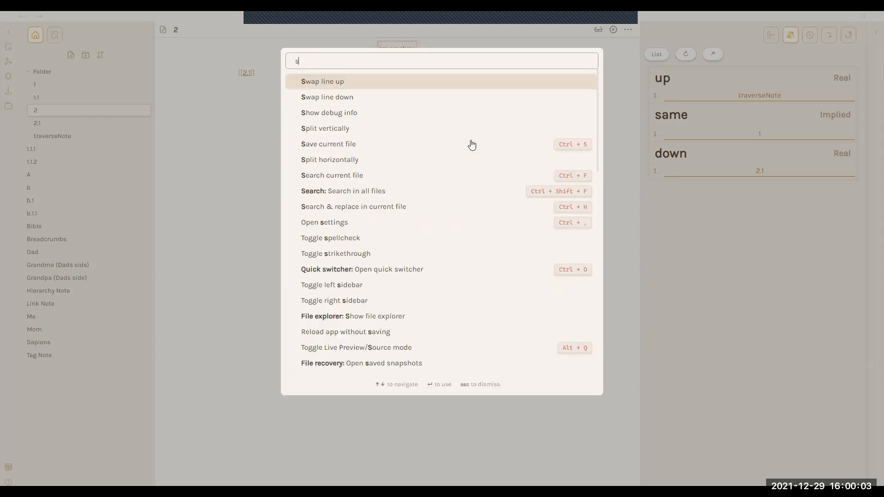
text(ibl)
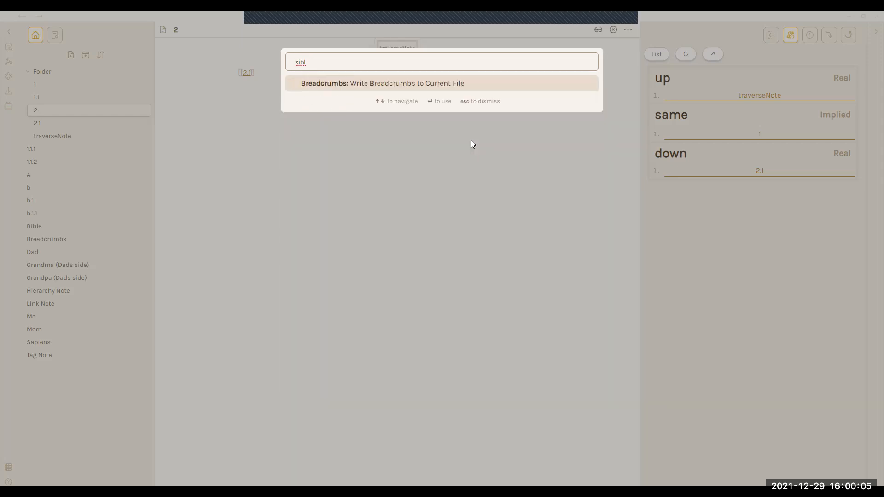
Jump from note 2 to its first 'up' note, and from traverseNote to its first 'down' note.
key(ctrl+a)
text(jump)
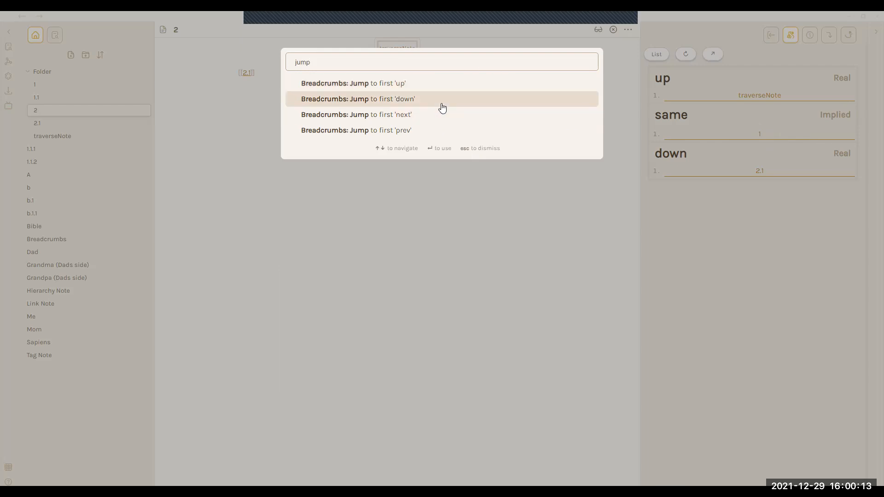
click(434, 84)
key(ctrl+p)
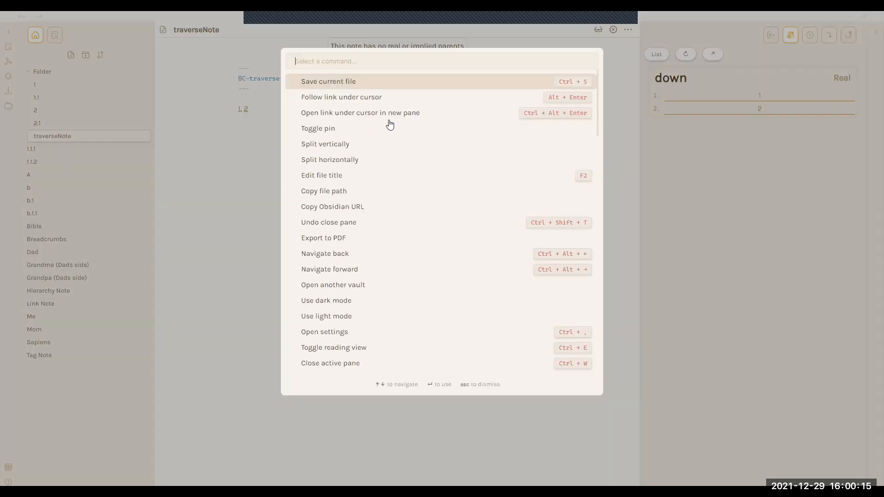
text(down)
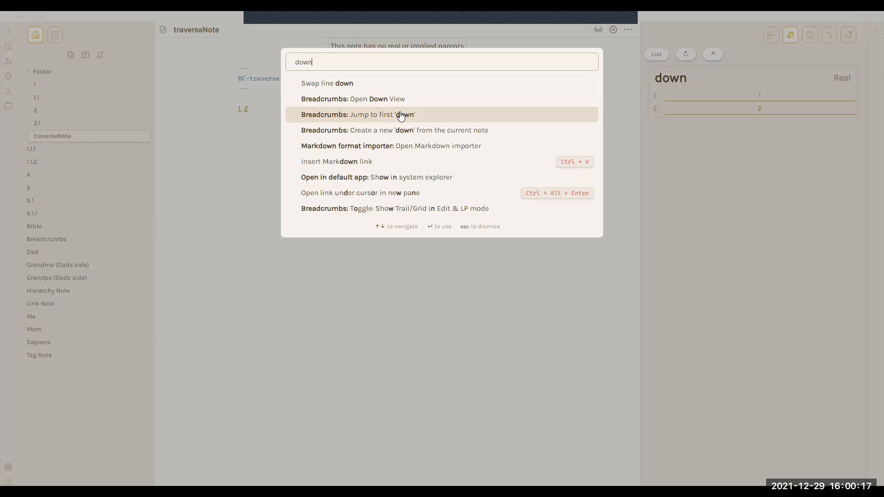
click(400, 115)
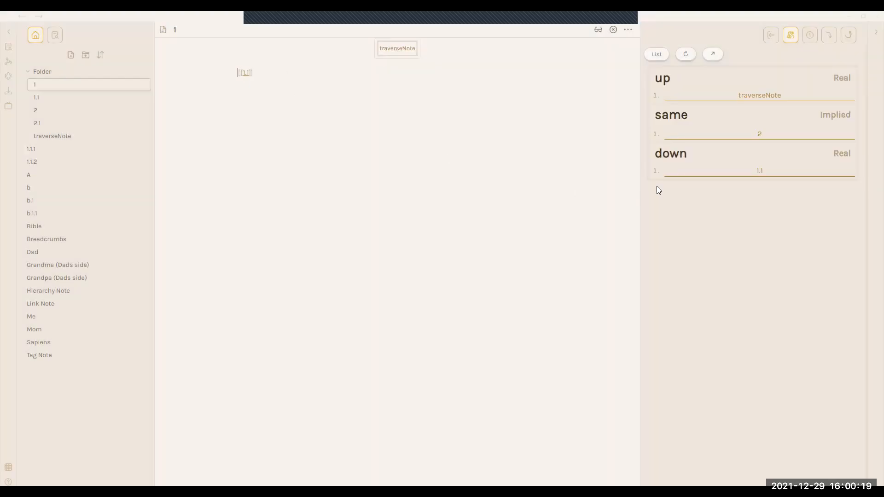
Create a new note named 2021 containing the breadcrumb next:: [[2022]], and refresh the Breadcrumbs index.
click(400, 162)
key(Return)
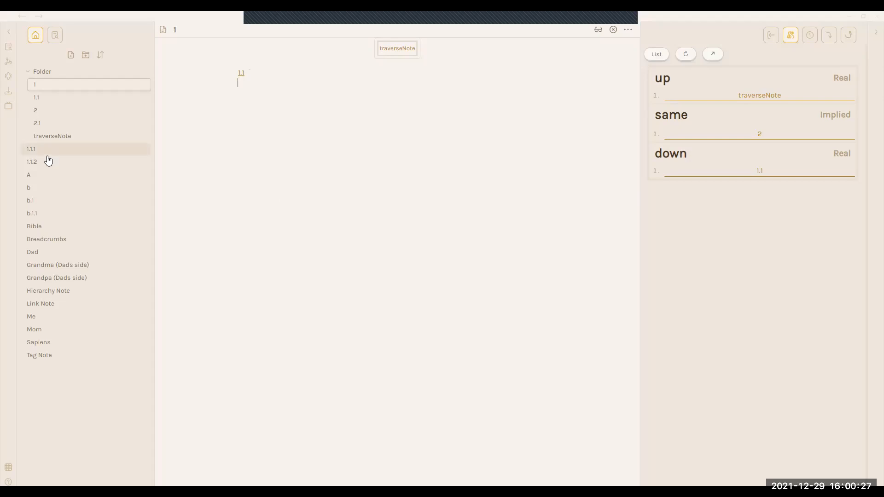
click(70, 54)
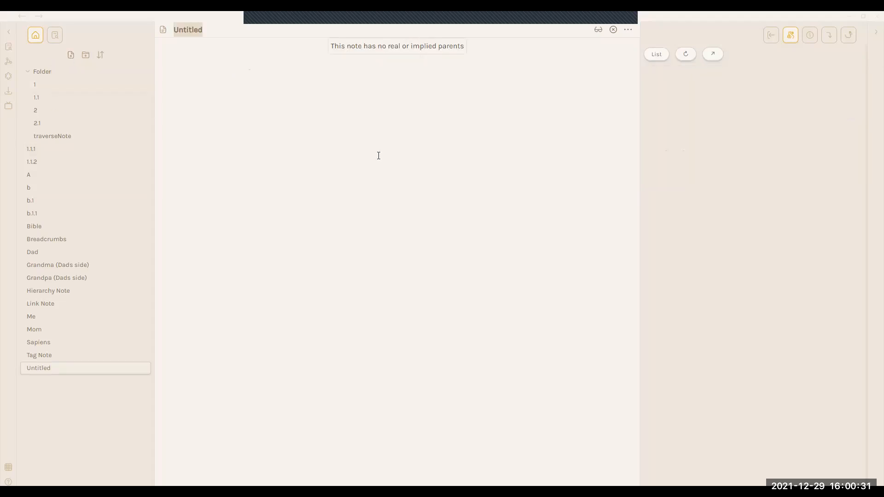
text(2021)
key(Return)
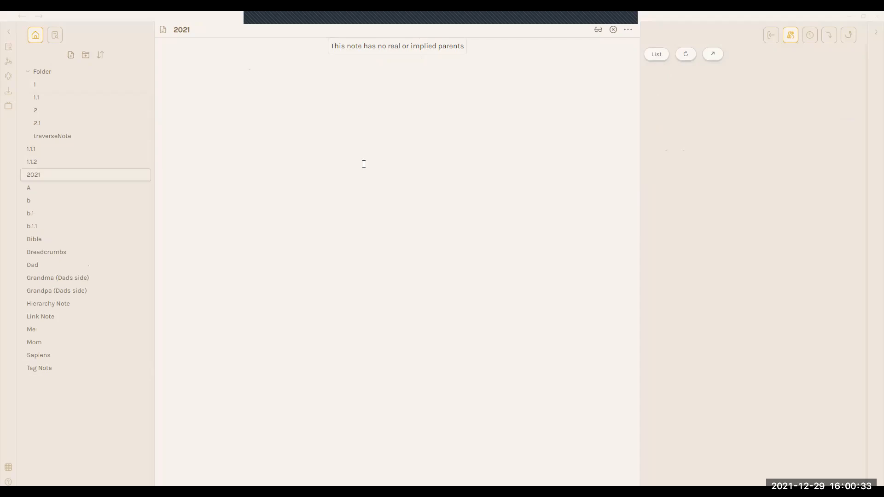
text(next:: [[20)
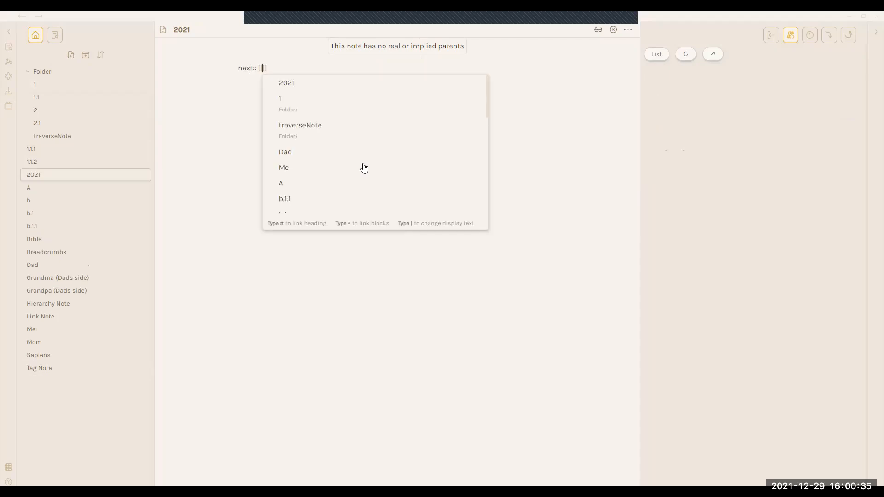
text(22]])
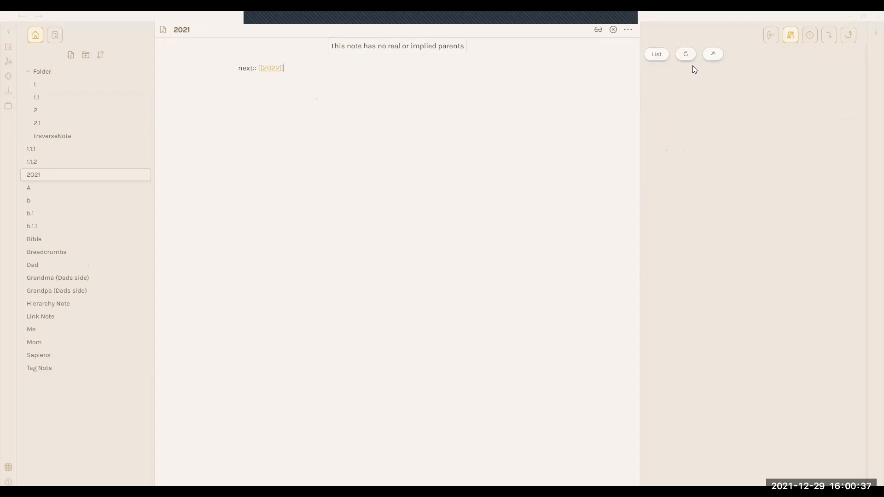
click(685, 54)
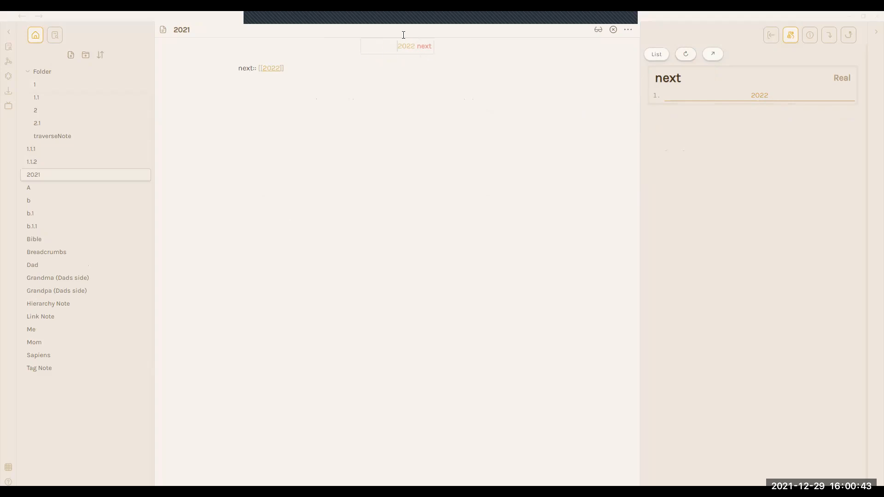
Create note 2022 through the 'next' link of note 2021, and step between the two notes, ending on 2021.
click(405, 48)
click(394, 50)
click(411, 49)
click(391, 47)
click(343, 141)
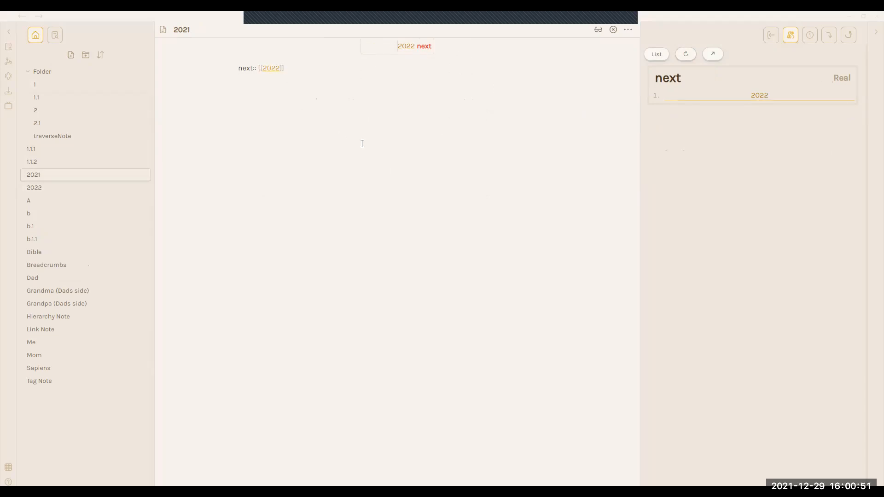
Add the breadcrumb prev:: [[2020]] on a new line of note 2021 and refresh the Breadcrumbs index.
key(Return)
text(prev:: [[2020]])
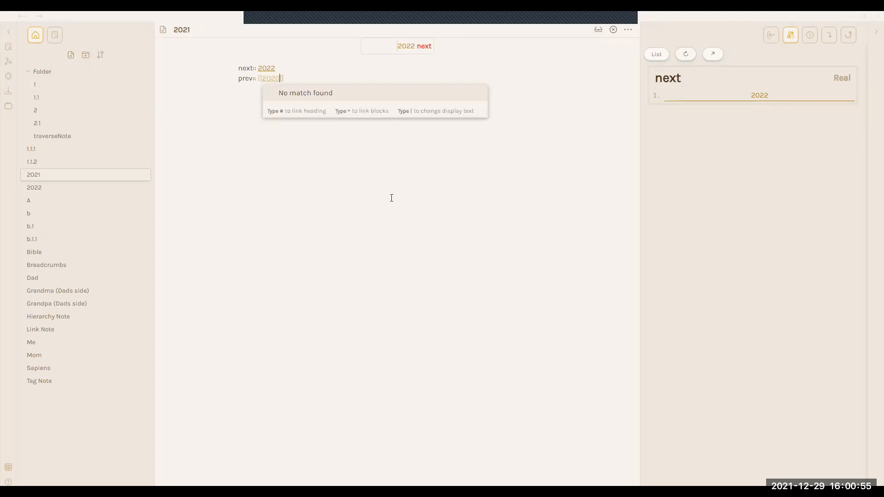
click(686, 54)
Create note 2020 through the 'prev' link of note 2021, and step through the chain to 2022 and back to 2020.
click(383, 46)
click(404, 50)
click(405, 50)
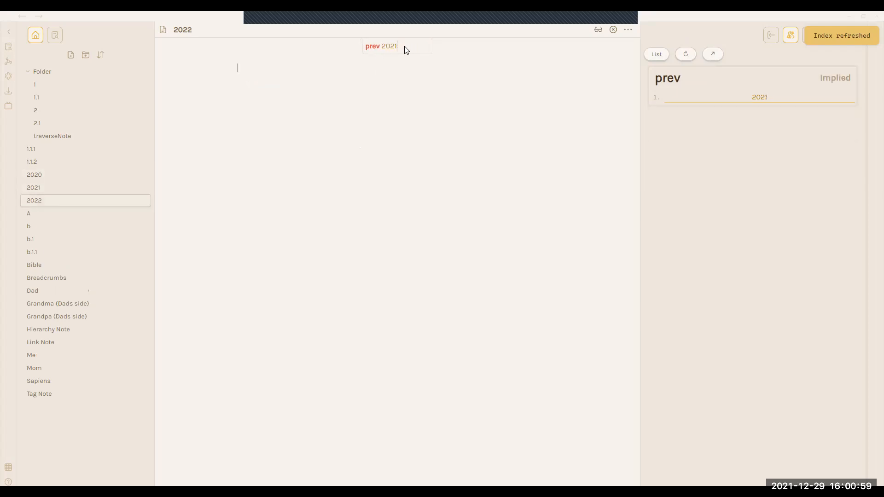
click(392, 48)
click(383, 50)
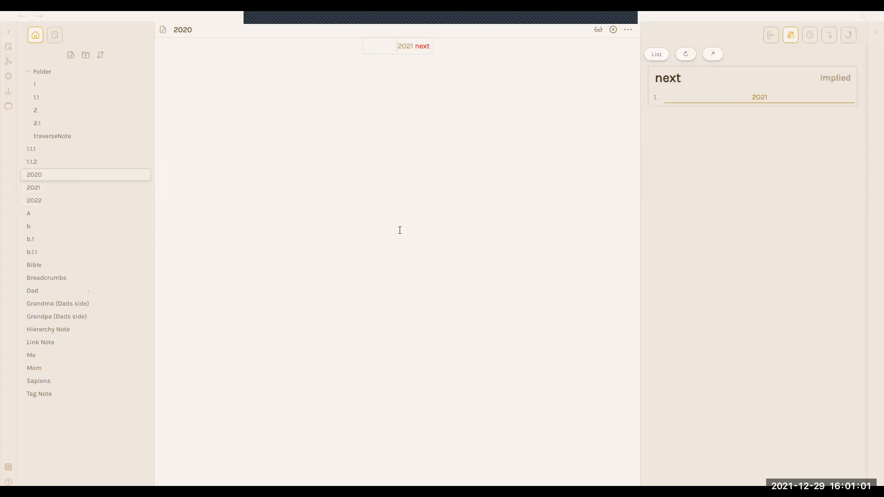
Jump from note 2020 to the first 'next' note twice, going through 2021 to 2022.
key(ctrl+p)
text(jump)
key(Down)
key(Down)
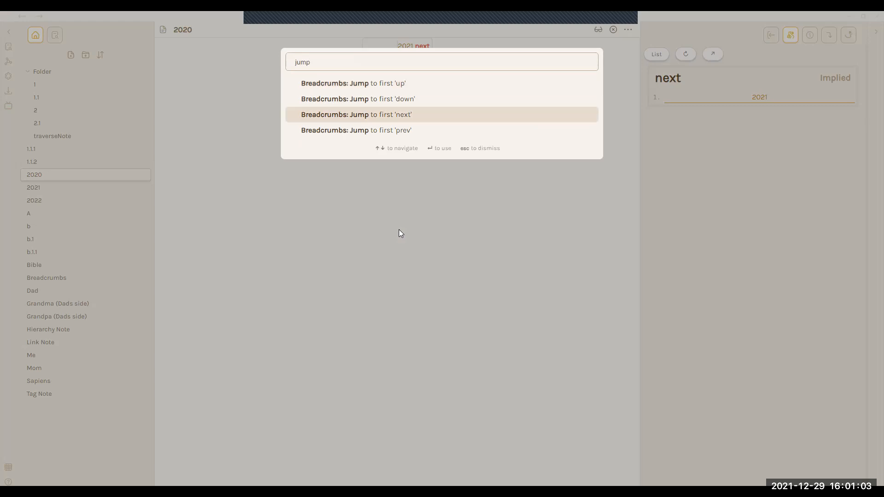
key(Return)
key(ctrl+p)
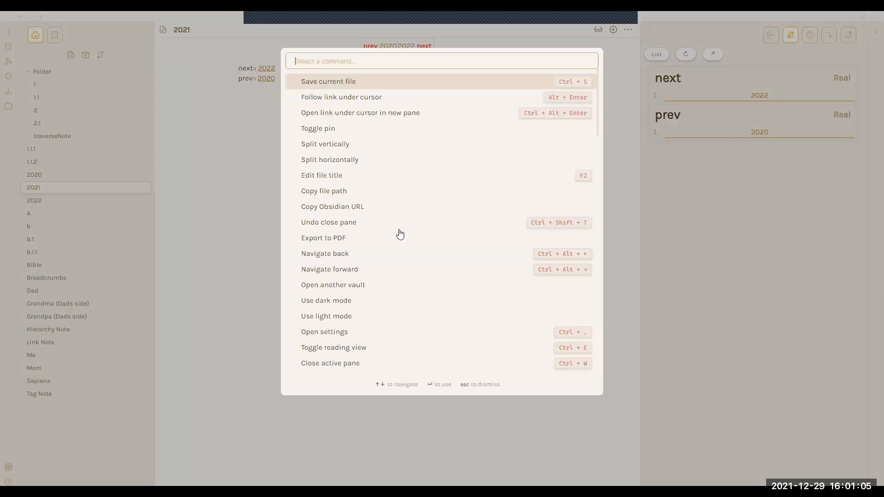
text(next)
key(Return)
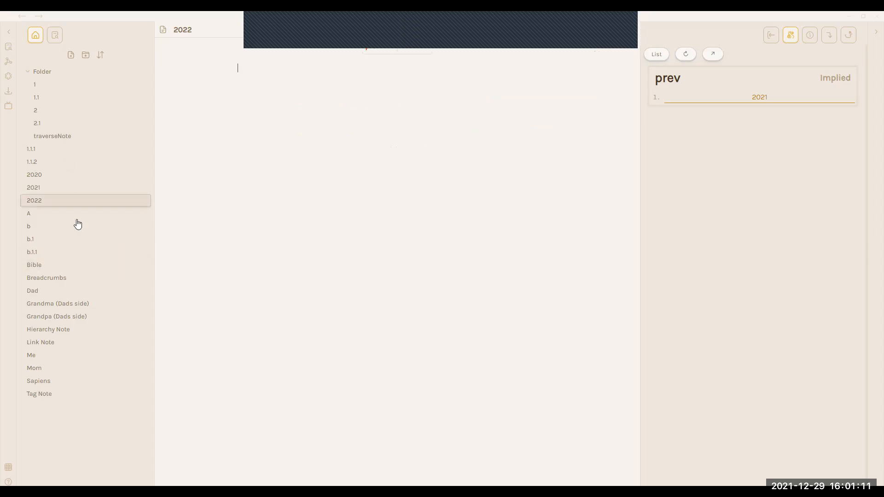
Review the feature list in the Breadcrumbs note and highlight its Thread item.
click(61, 279)
scroll(329, 376, down, 5)
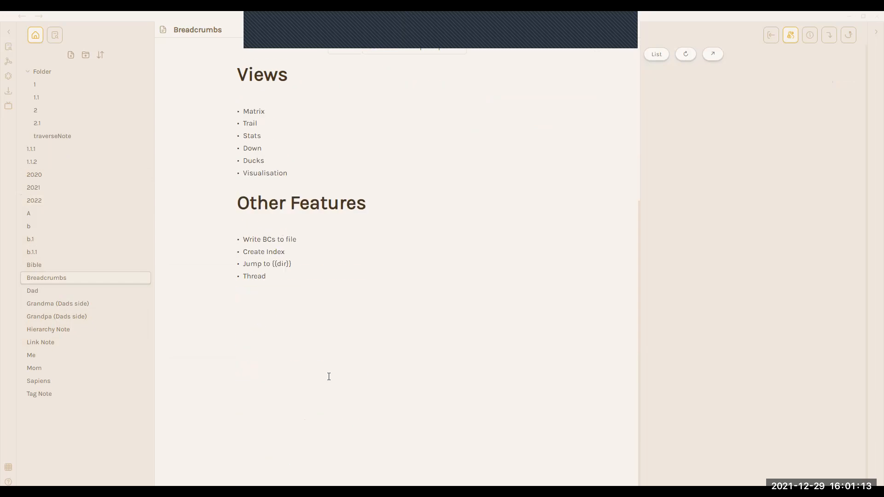
scroll(378, 344, up, 5)
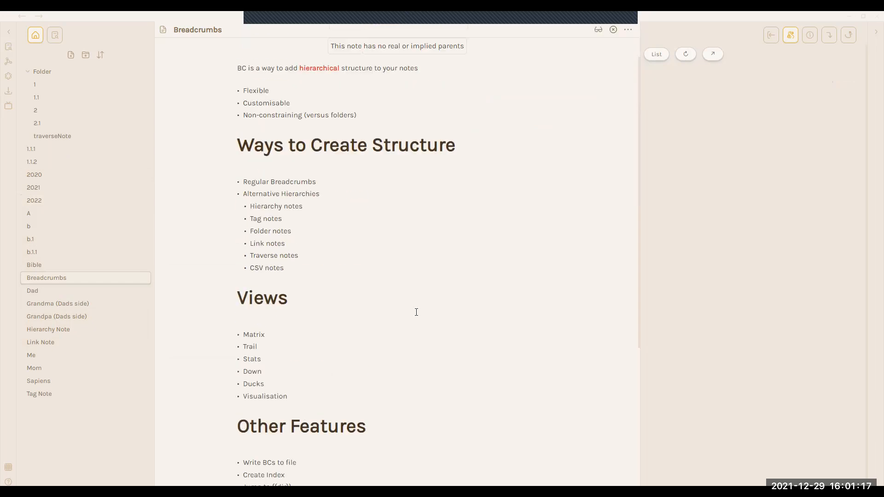
scroll(276, 253, down, 5)
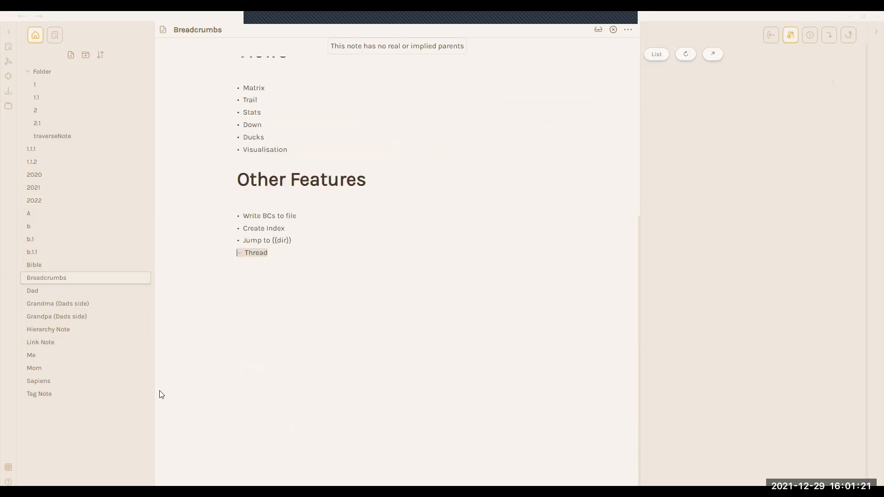
Open note 2022 and create a new 'next' note from it with the Breadcrumbs command.
click(44, 200)
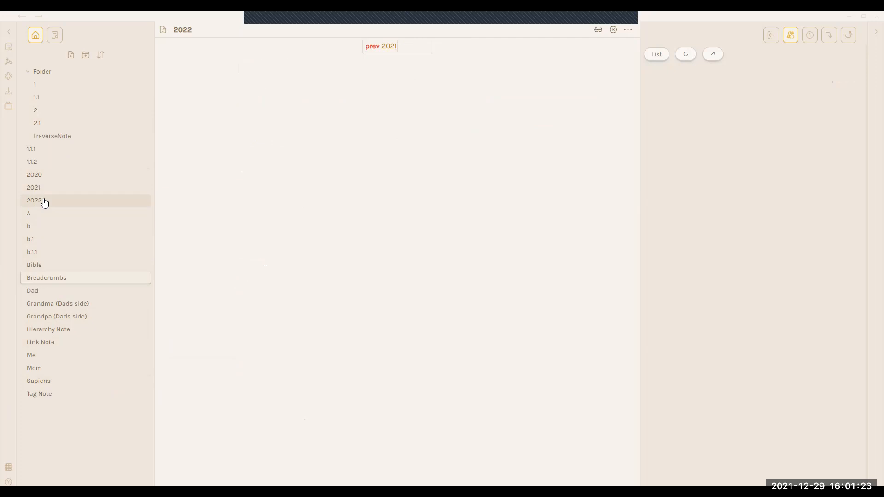
key(ctrl+p)
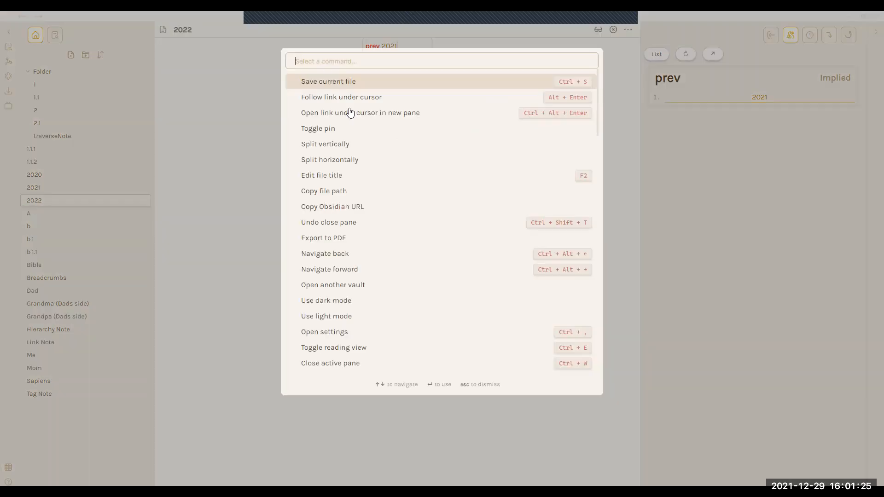
text(crea)
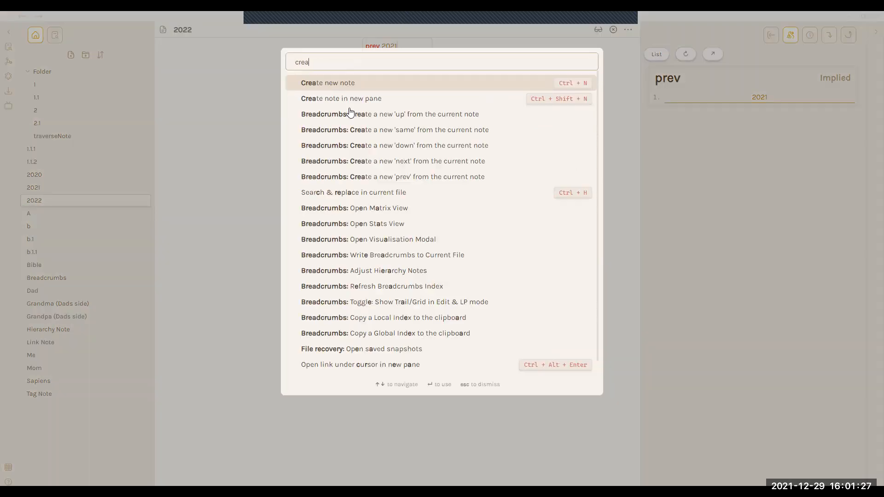
text(te)
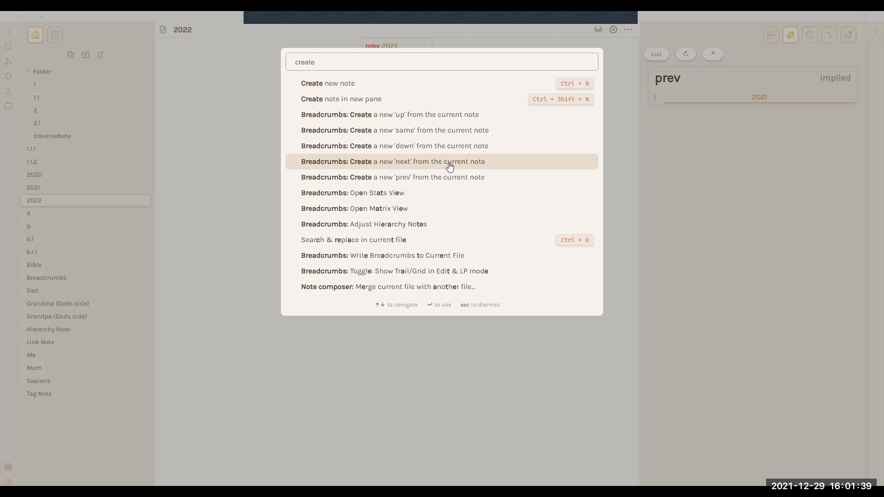
click(385, 161)
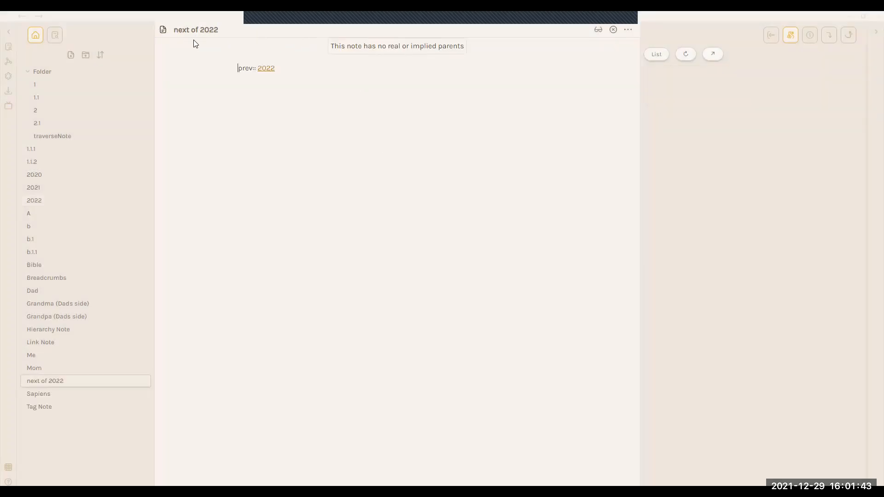
Rename the new next note as 2023 and choose to always update internal links.
drag(232, 30, 189, 31)
text(2022)
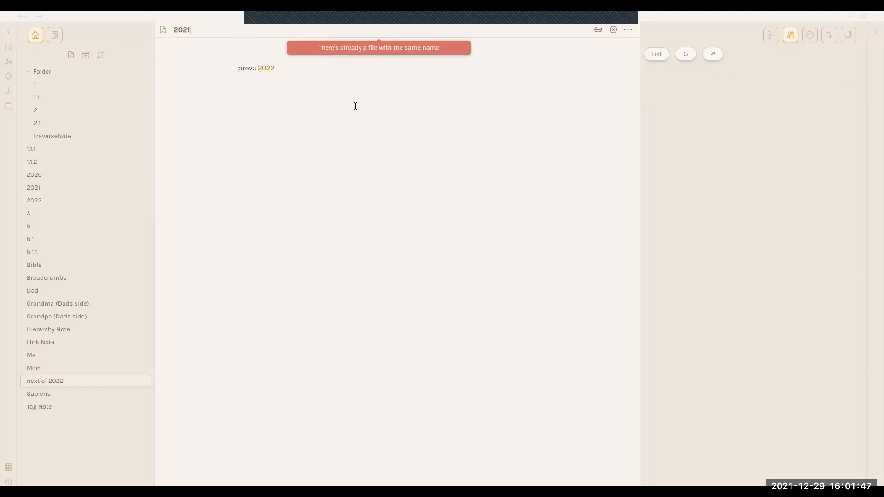
key(BackSpace)
text(3)
key(Return)
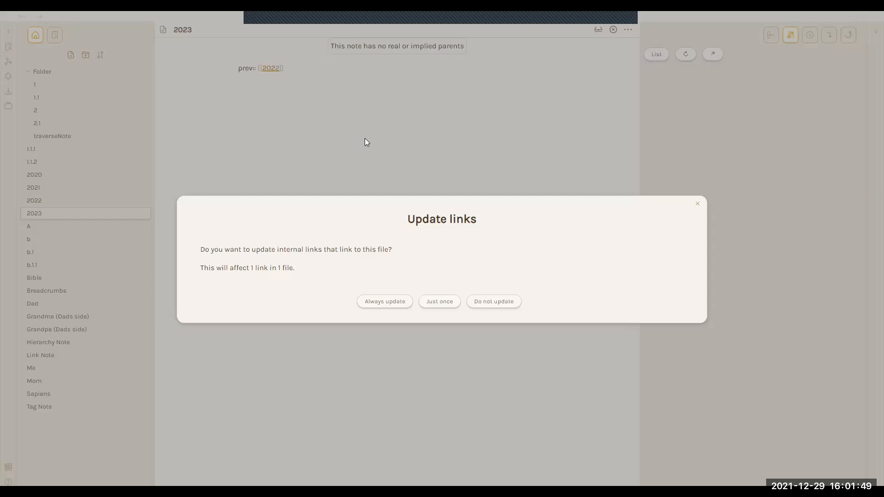
click(395, 303)
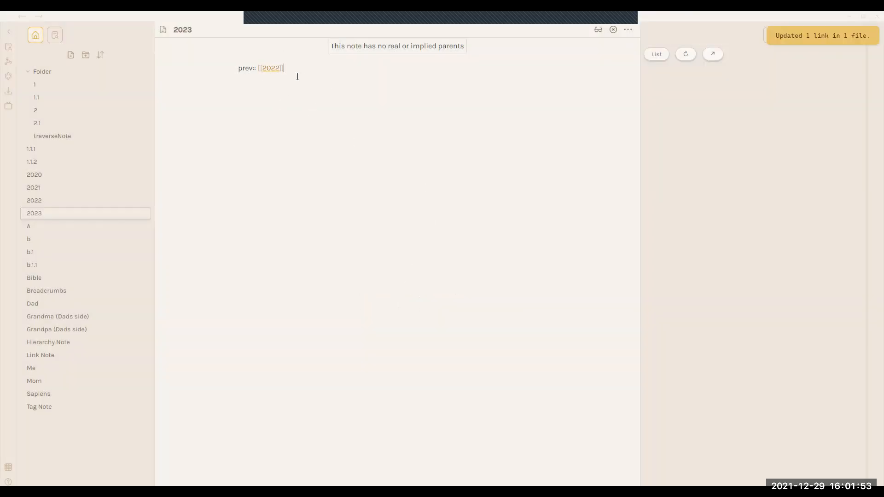
Follow the prev link to note 2022, refresh the Breadcrumbs index, and move on to its 'next' note 2023.
ctrl+click(270, 69)
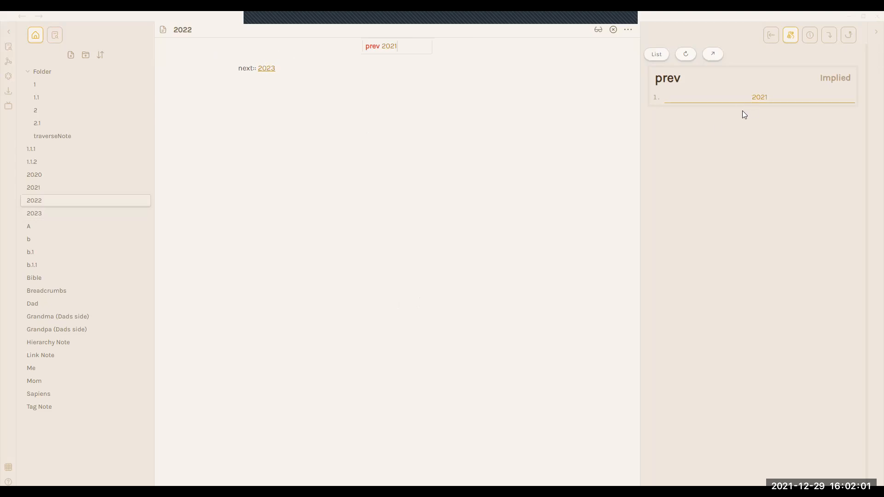
click(687, 55)
click(406, 46)
click(457, 245)
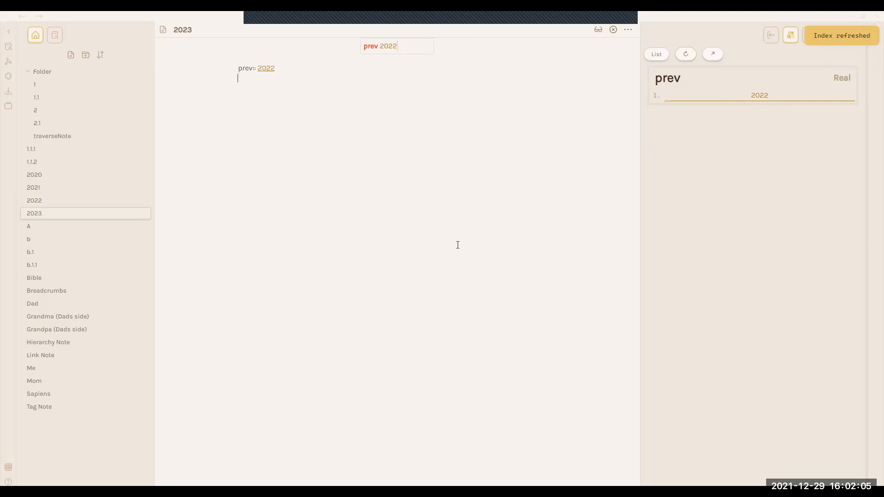
Create a new 'up' note from note 2023 with the Breadcrumbs command and rename it as 2000s.
key(ctrl+p)
text(create)
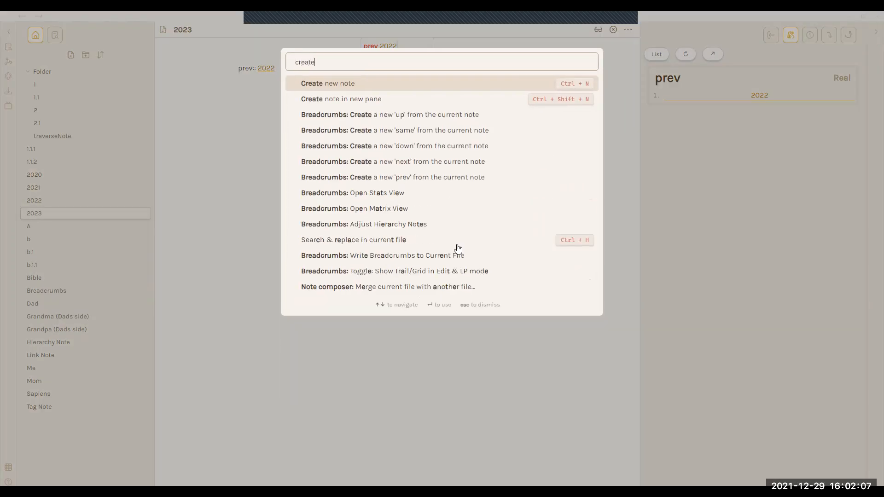
click(400, 115)
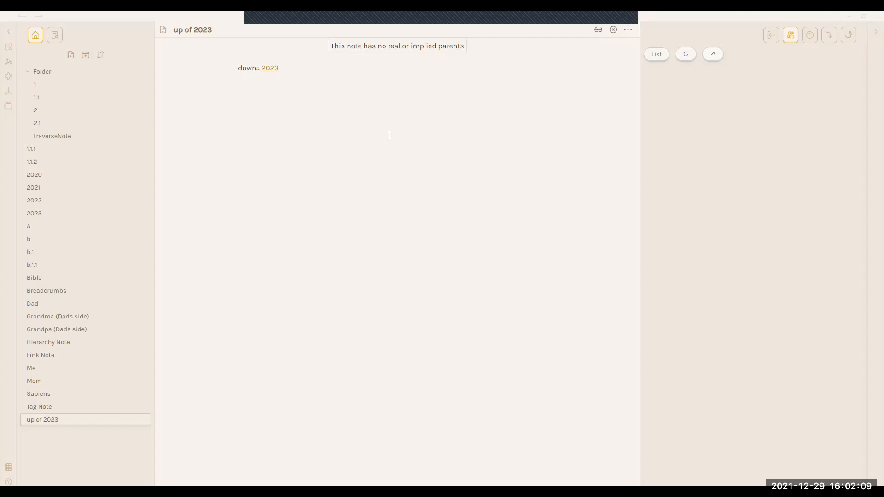
drag(239, 32, 55, 38)
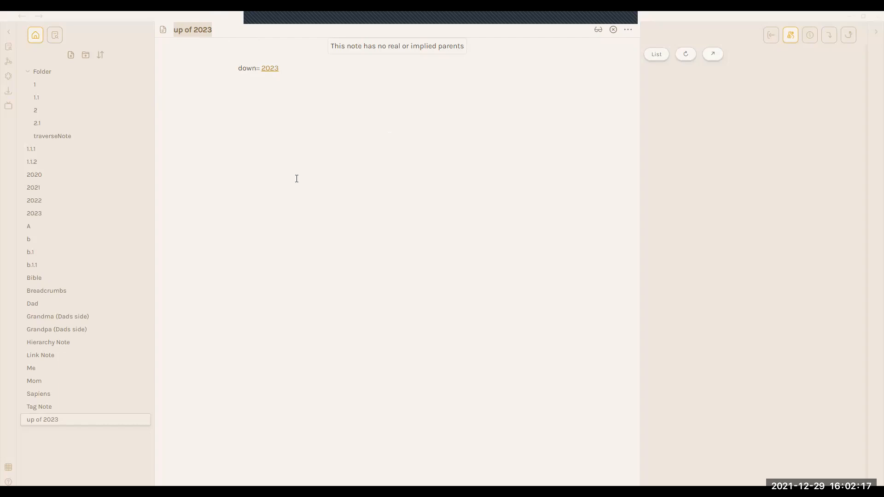
text(20)
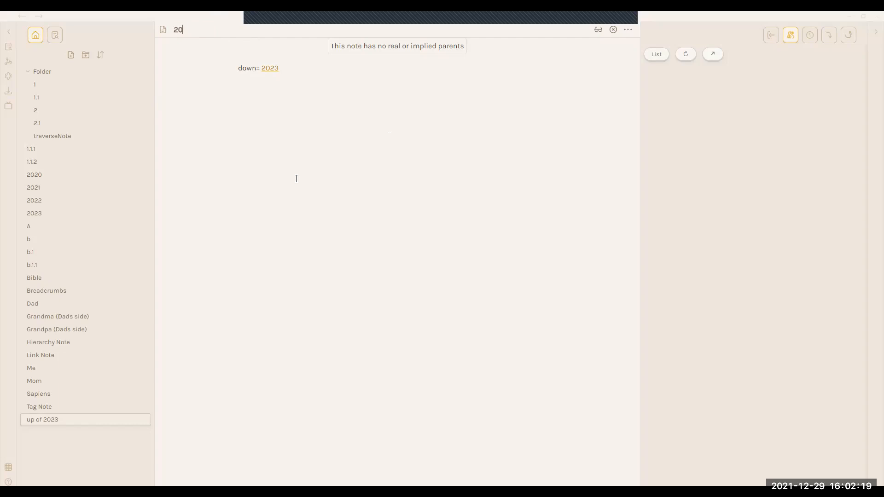
text(0s0s)
key(Return)
Refresh the Breadcrumbs index and move between notes 2000s and 2023 through their up and down links, ending on 2023.
click(686, 54)
click(733, 98)
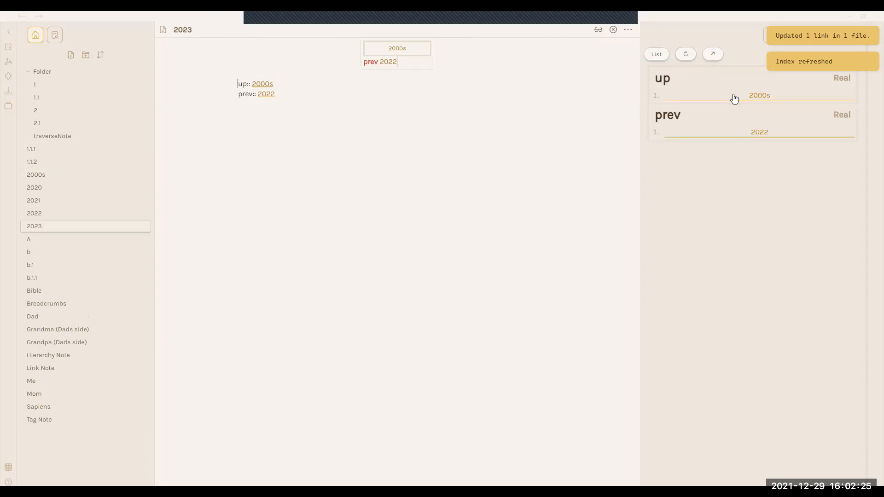
click(733, 98)
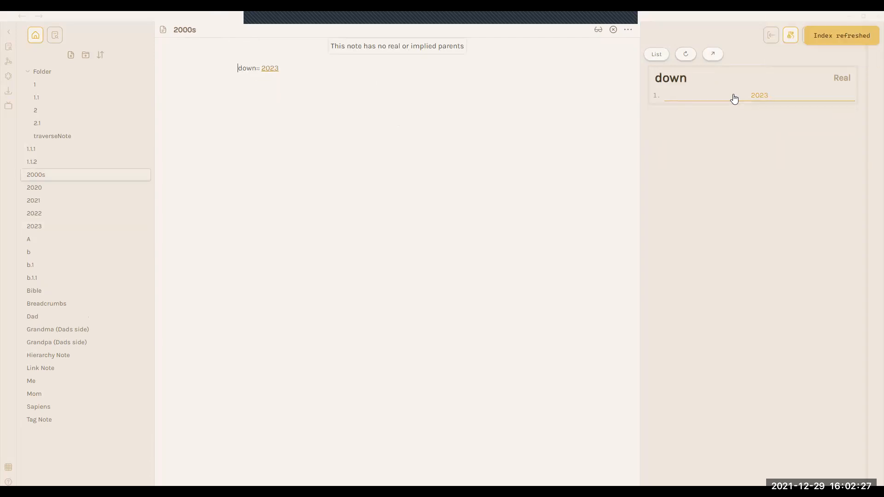
click(734, 99)
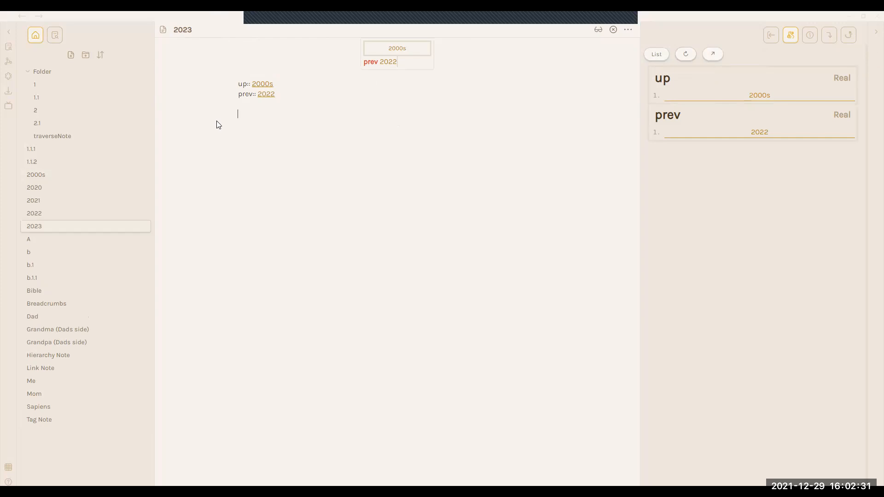
Review the Breadcrumbs note's list of features, and open the Breadcrumbs plugin settings.
click(71, 303)
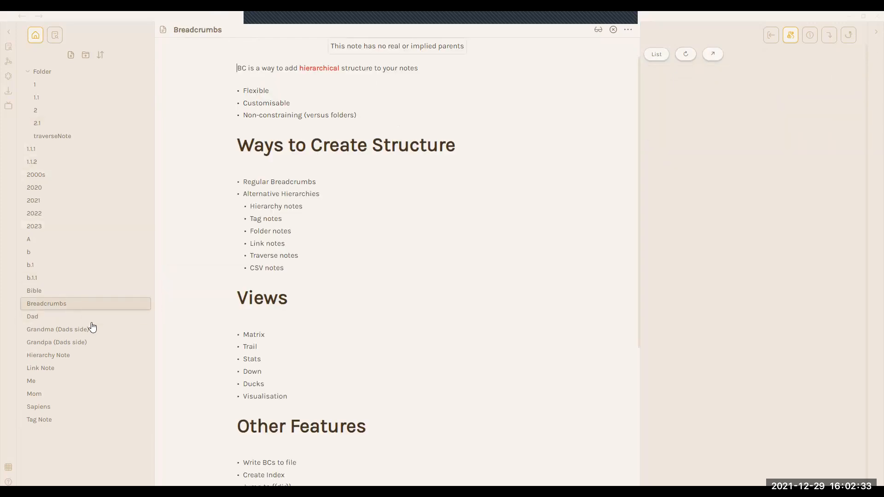
scroll(391, 381, down, 4)
scroll(392, 381, down, 1)
click(378, 241)
scroll(389, 323, up, 5)
key(ctrl+comma)
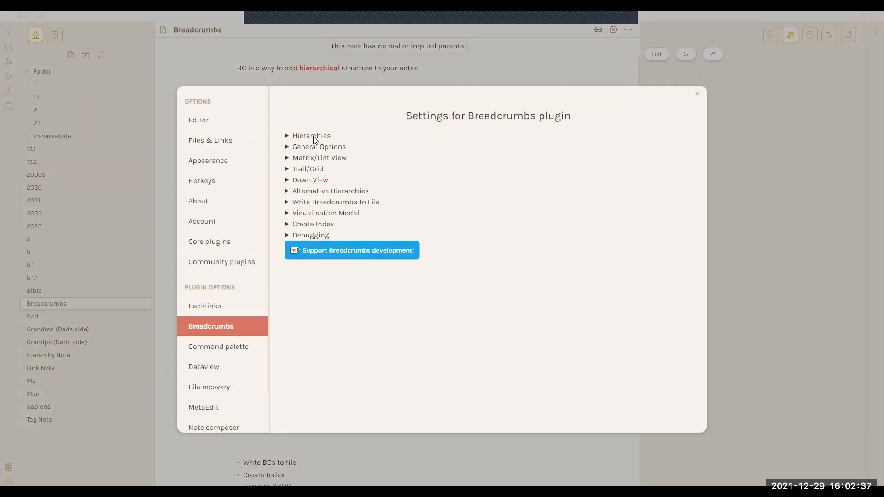
Examine the Hierarchies, General Options and Matrix/List View sections of the Breadcrumbs plugin settings.
click(314, 136)
click(315, 137)
click(325, 148)
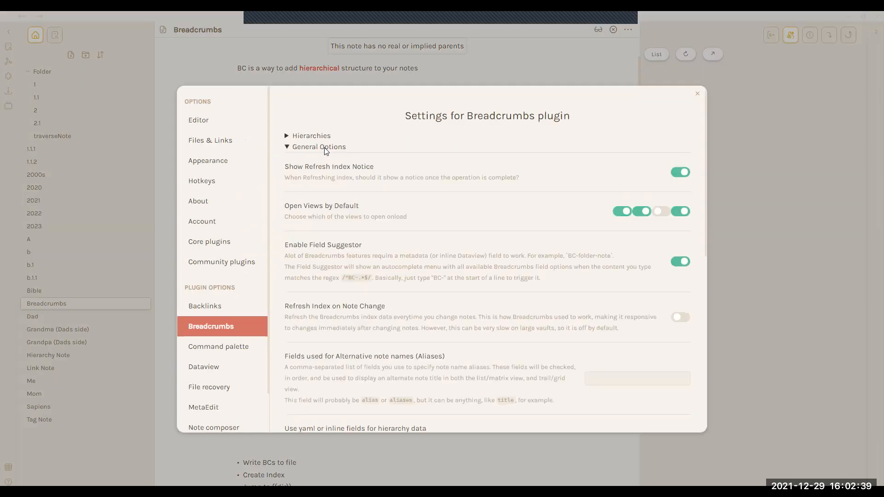
scroll(428, 251, down, 6)
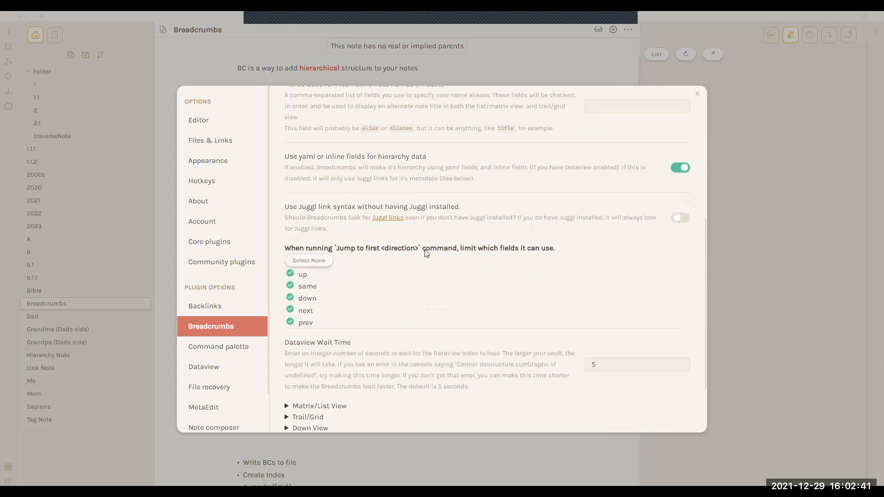
scroll(409, 258, down, 1)
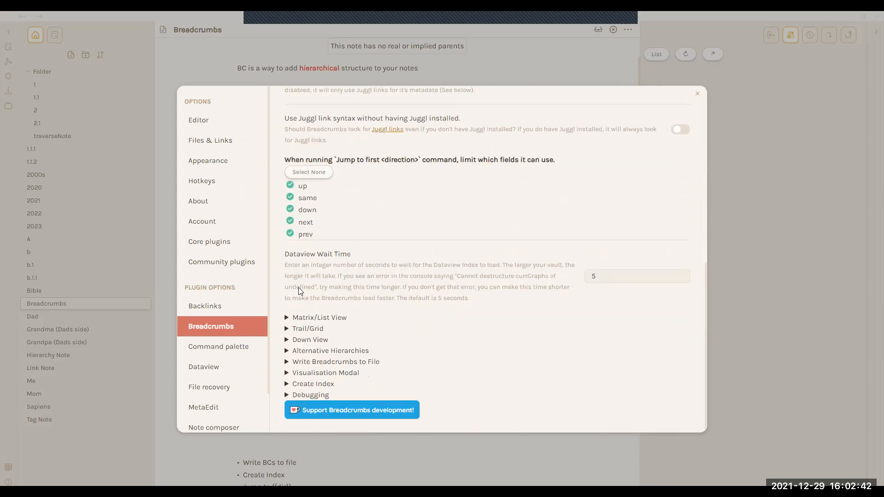
click(313, 316)
scroll(313, 314, down, 2)
scroll(313, 317, down, 7)
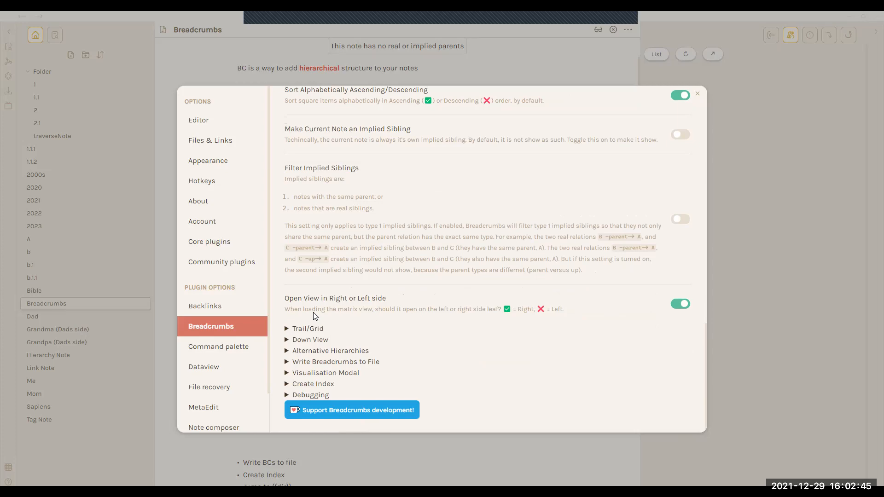
Examine the Breadcrumbs settings for Alternative Hierarchies, Write Breadcrumbs to File, Visualisation Modal, Create Index and Debugging, and close the settings.
click(366, 350)
click(360, 363)
scroll(397, 348, down, 4)
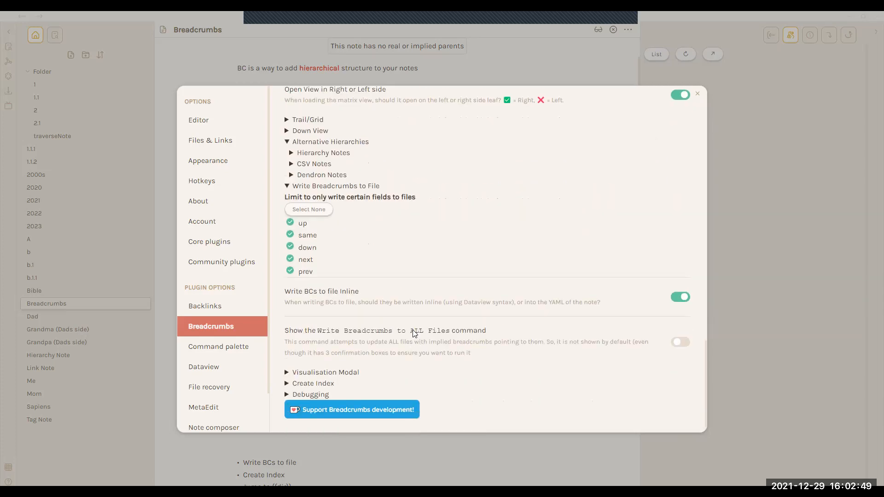
click(337, 374)
scroll(395, 346, down, 4)
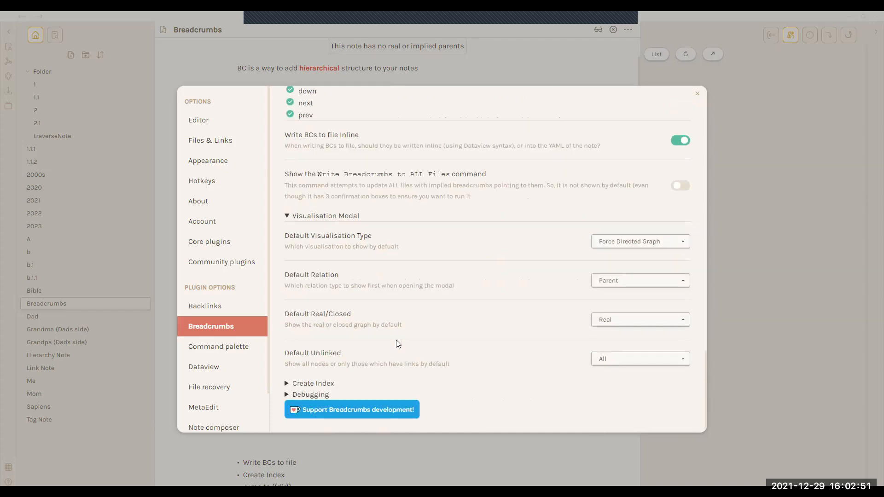
click(314, 384)
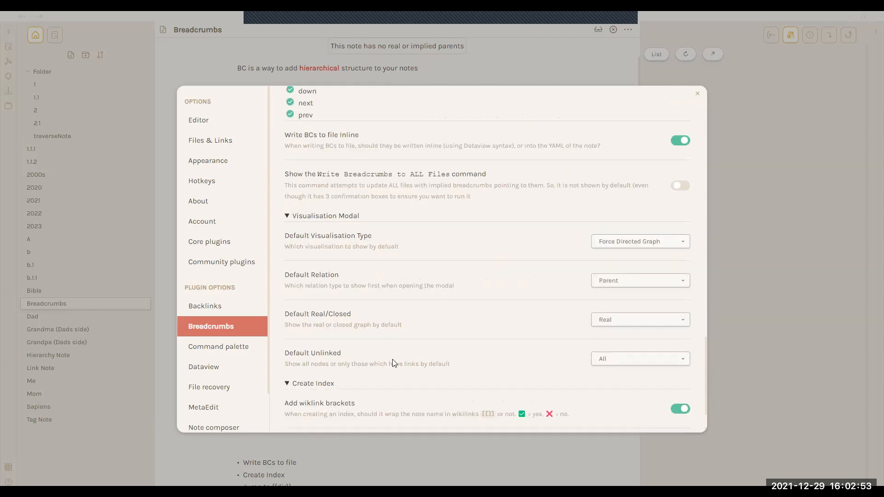
scroll(392, 359, down, 2)
click(309, 394)
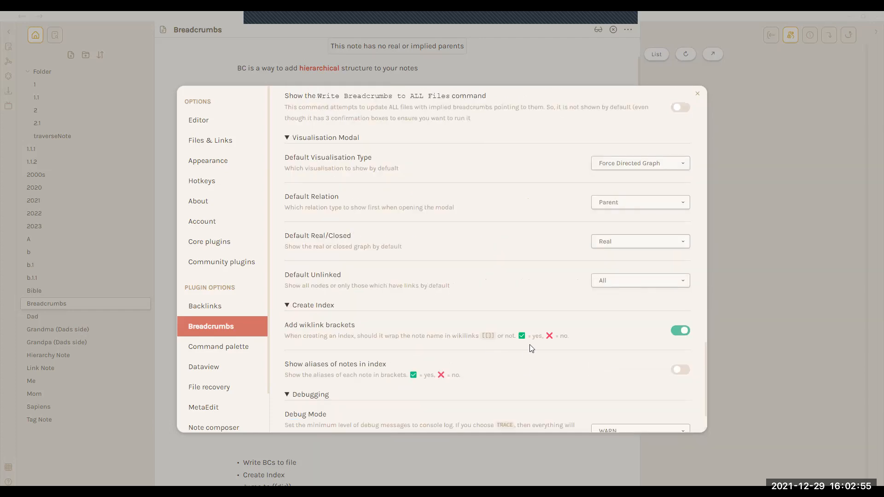
scroll(529, 345, up, 5)
click(775, 180)
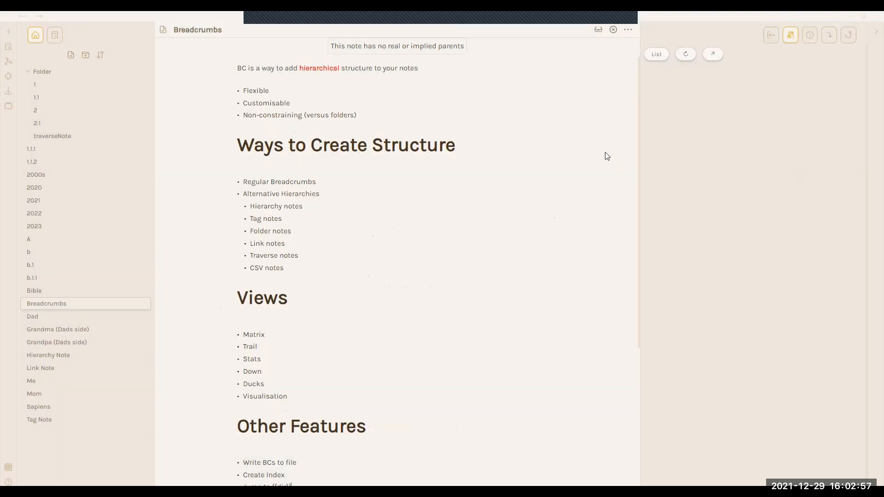